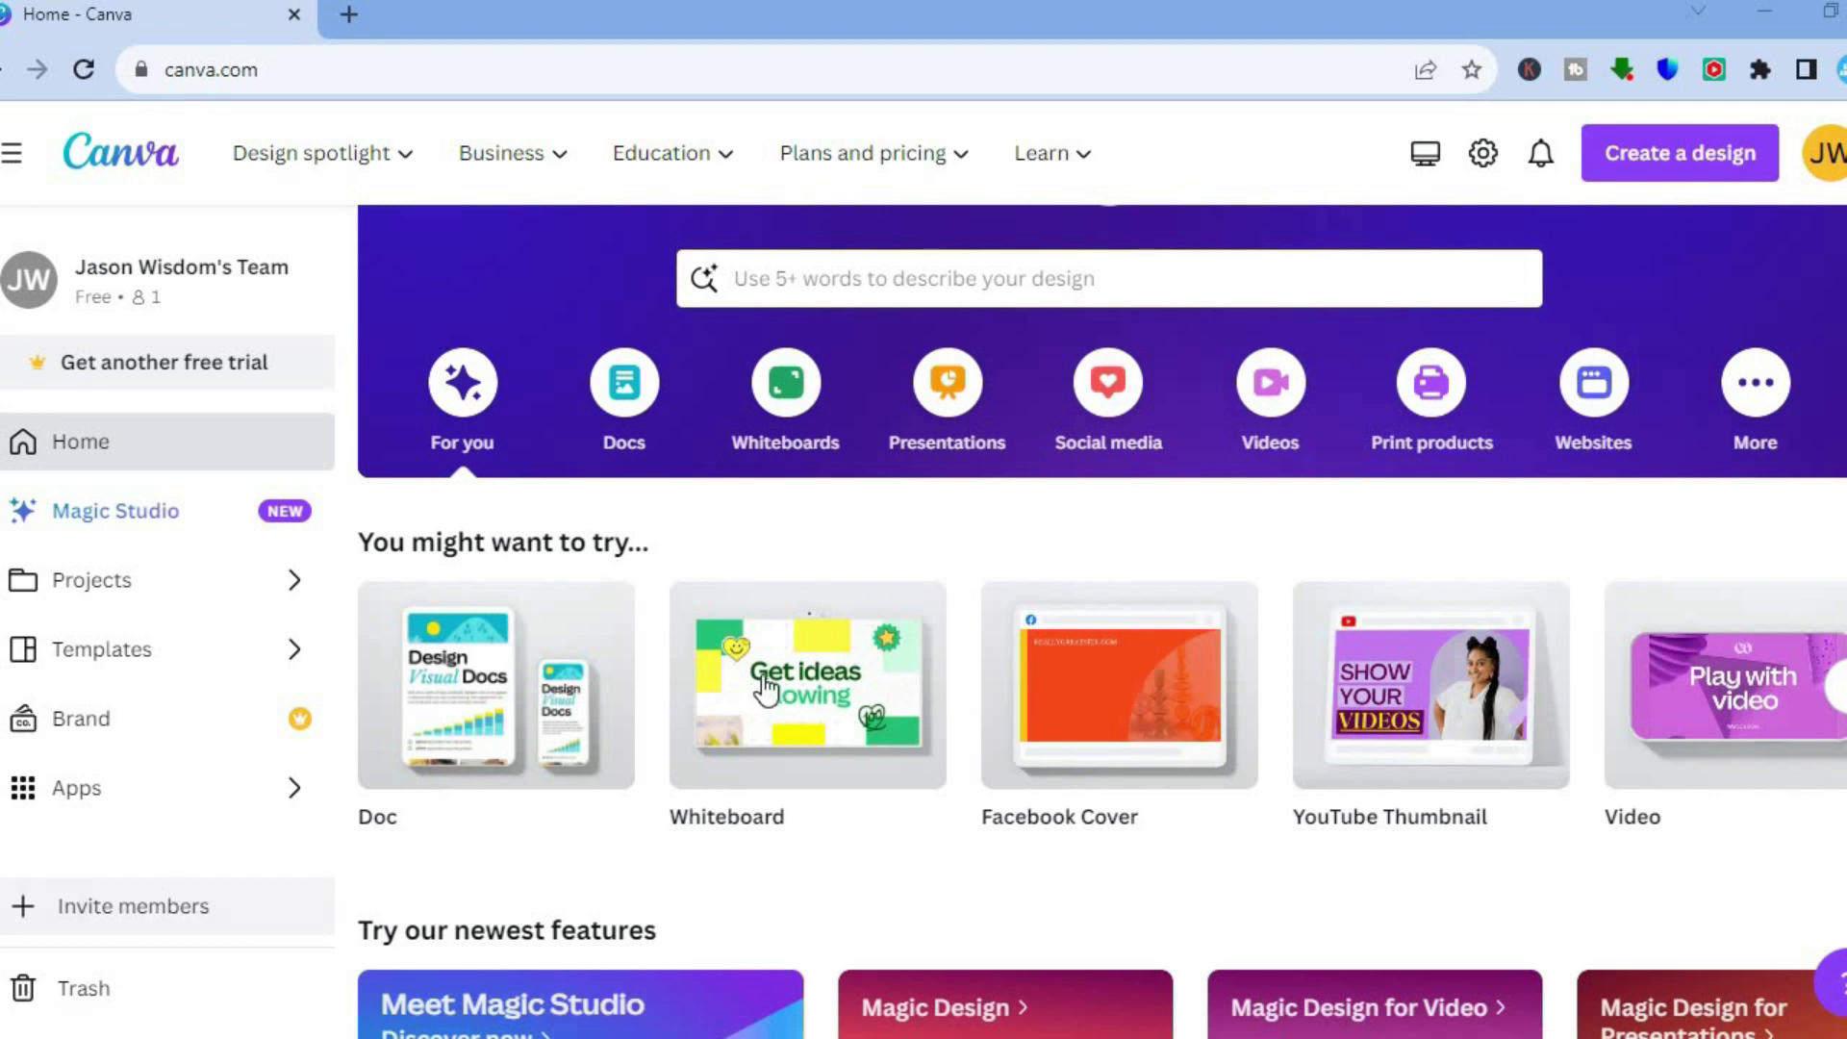
# Create a blank design of the Video type from the Videos category.
pyautogui.click(1273, 409)
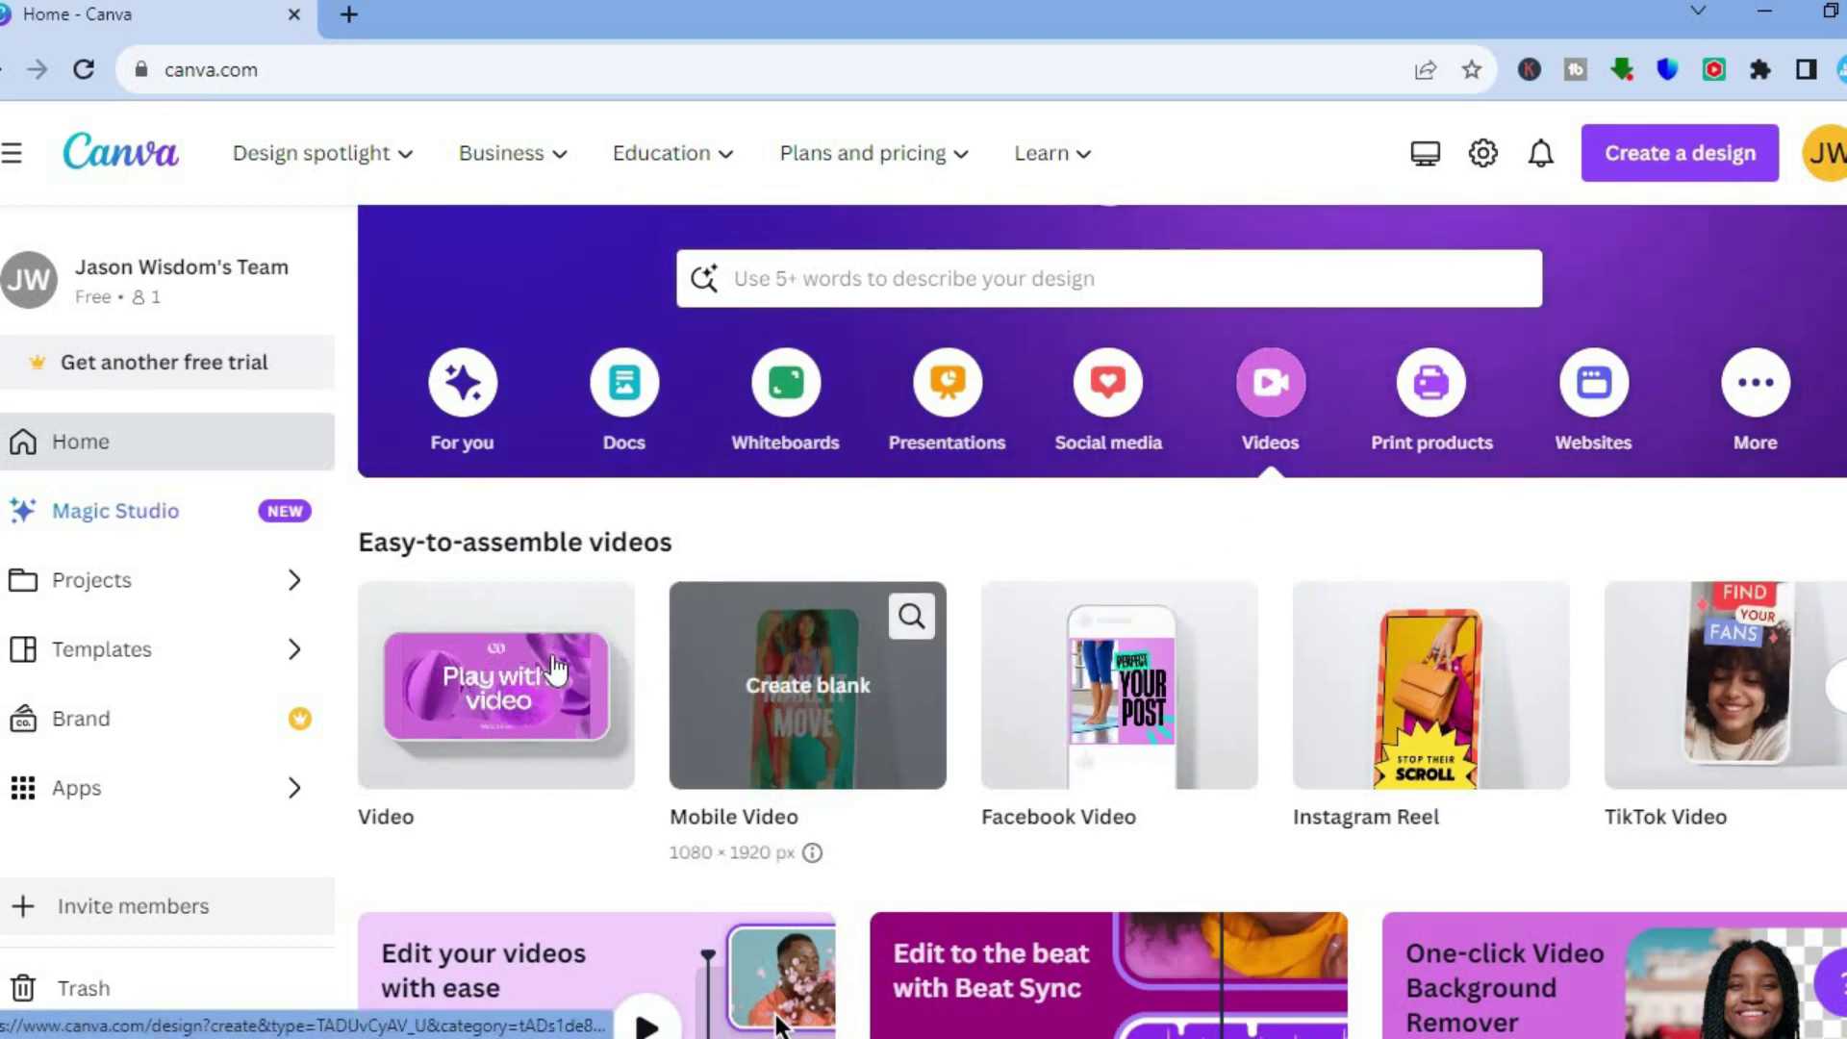
pyautogui.moveTo(575, 685)
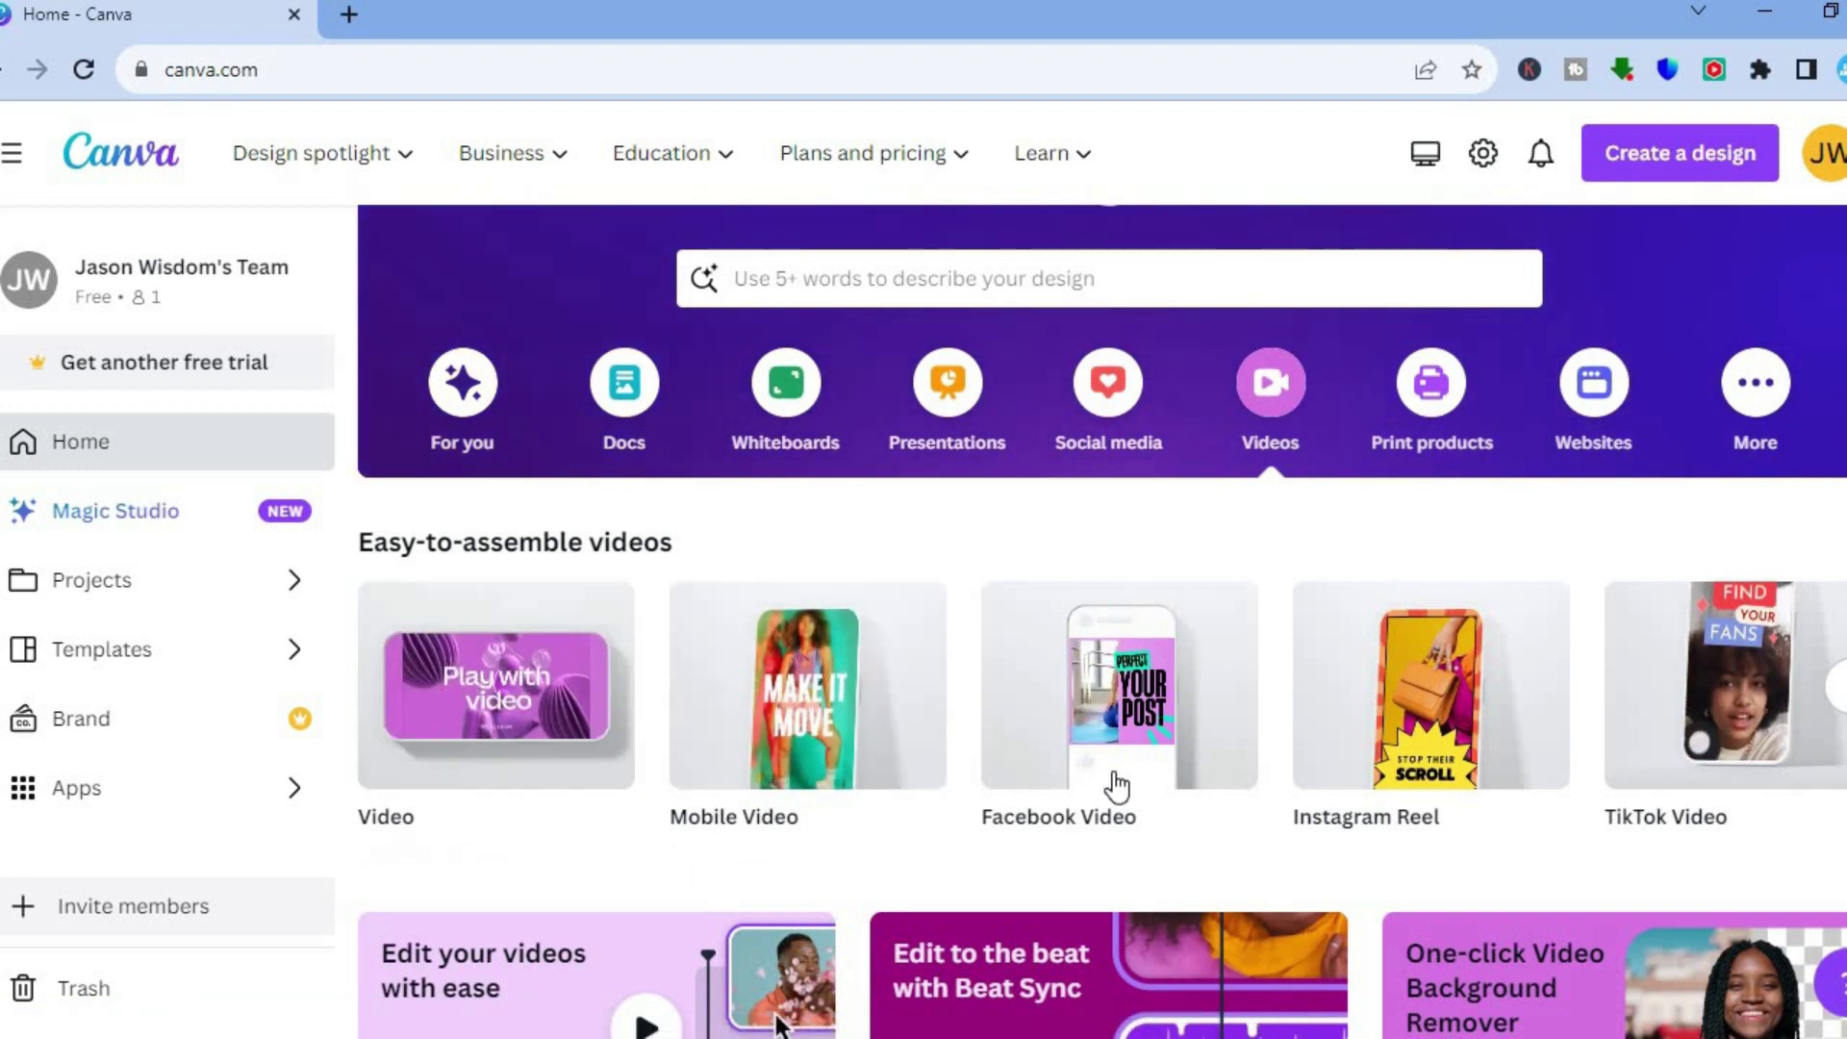
pyautogui.moveTo(1113, 783)
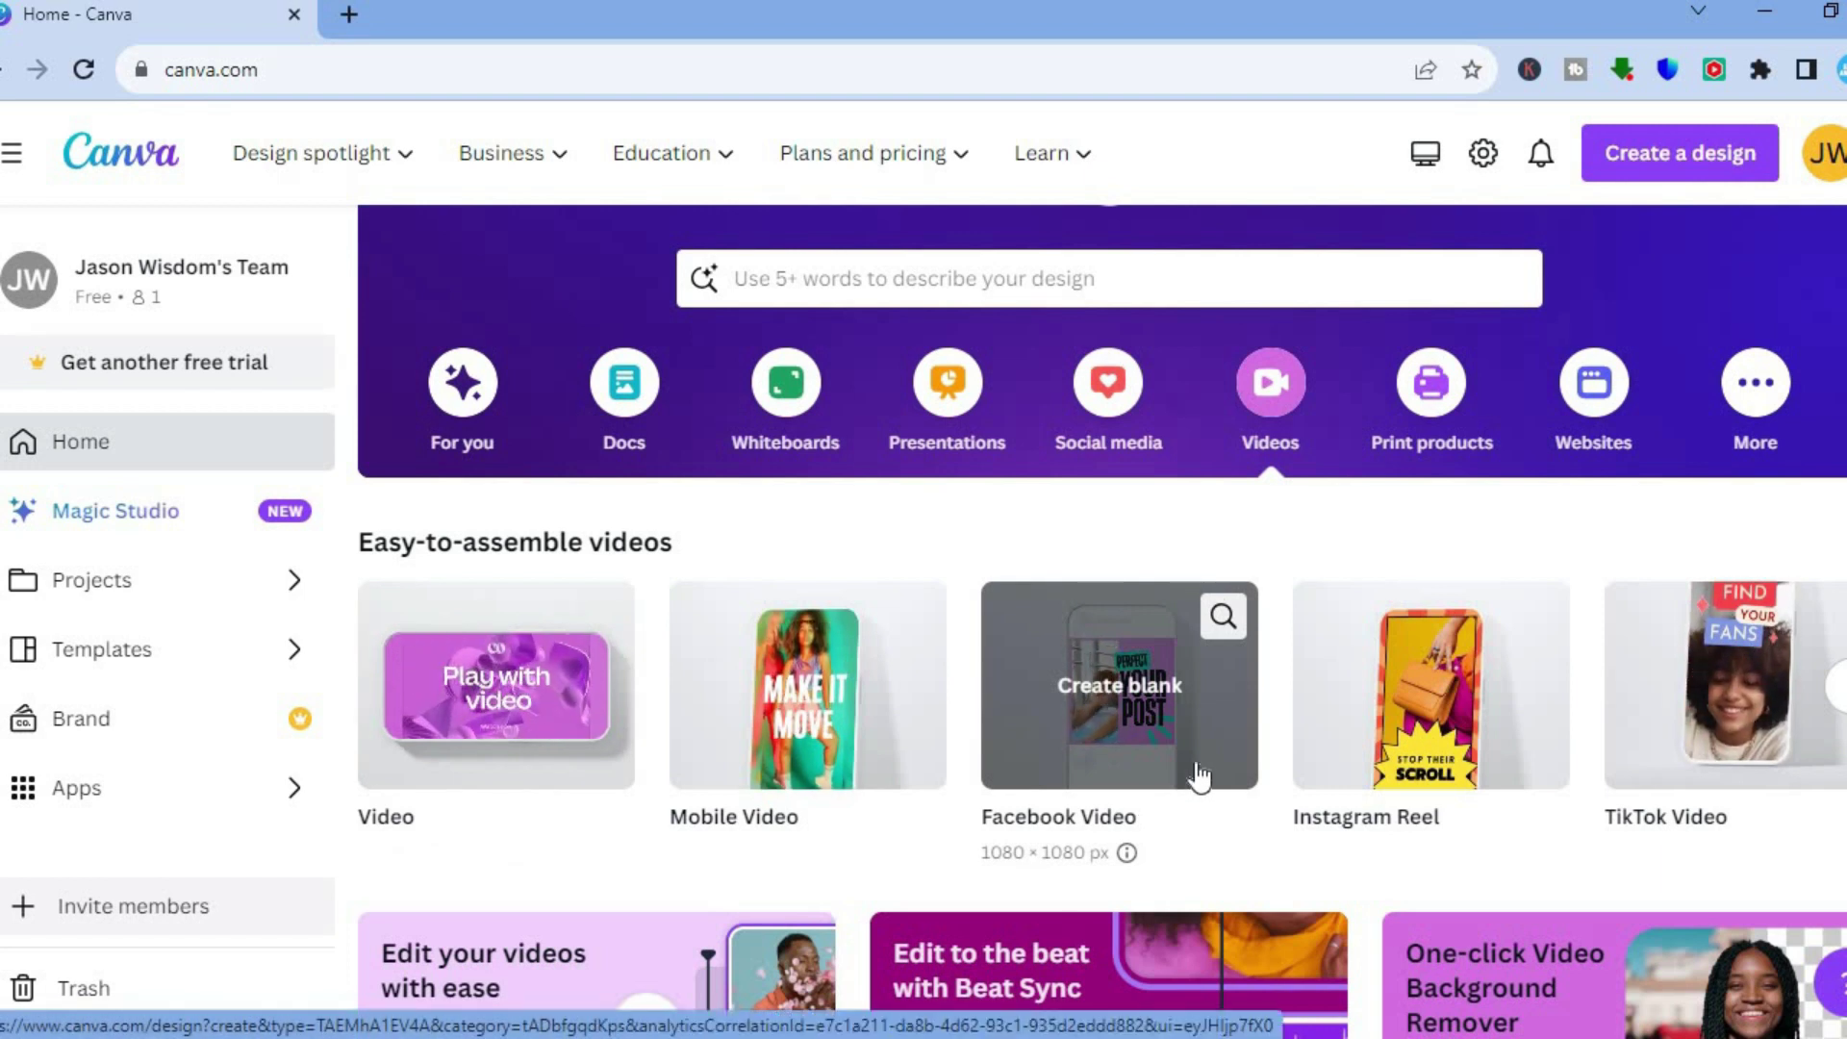
pyautogui.moveTo(1736, 728)
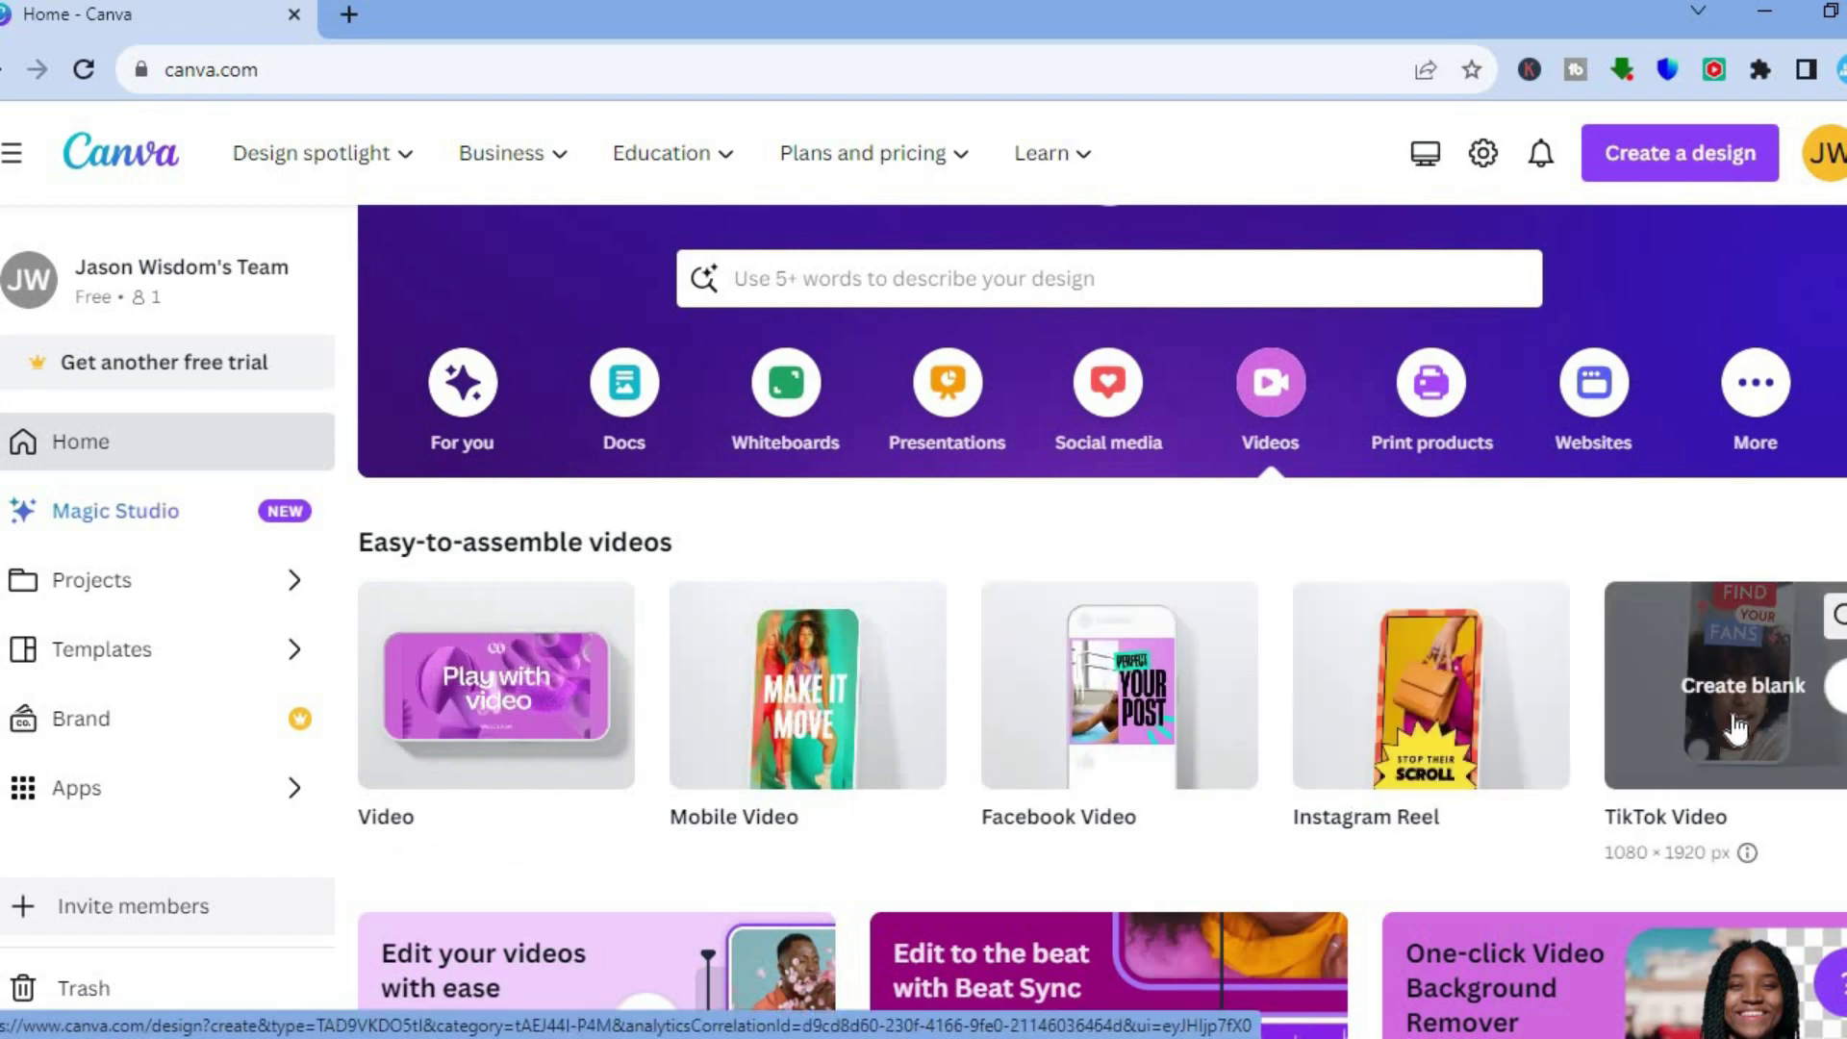
pyautogui.moveTo(1075, 737)
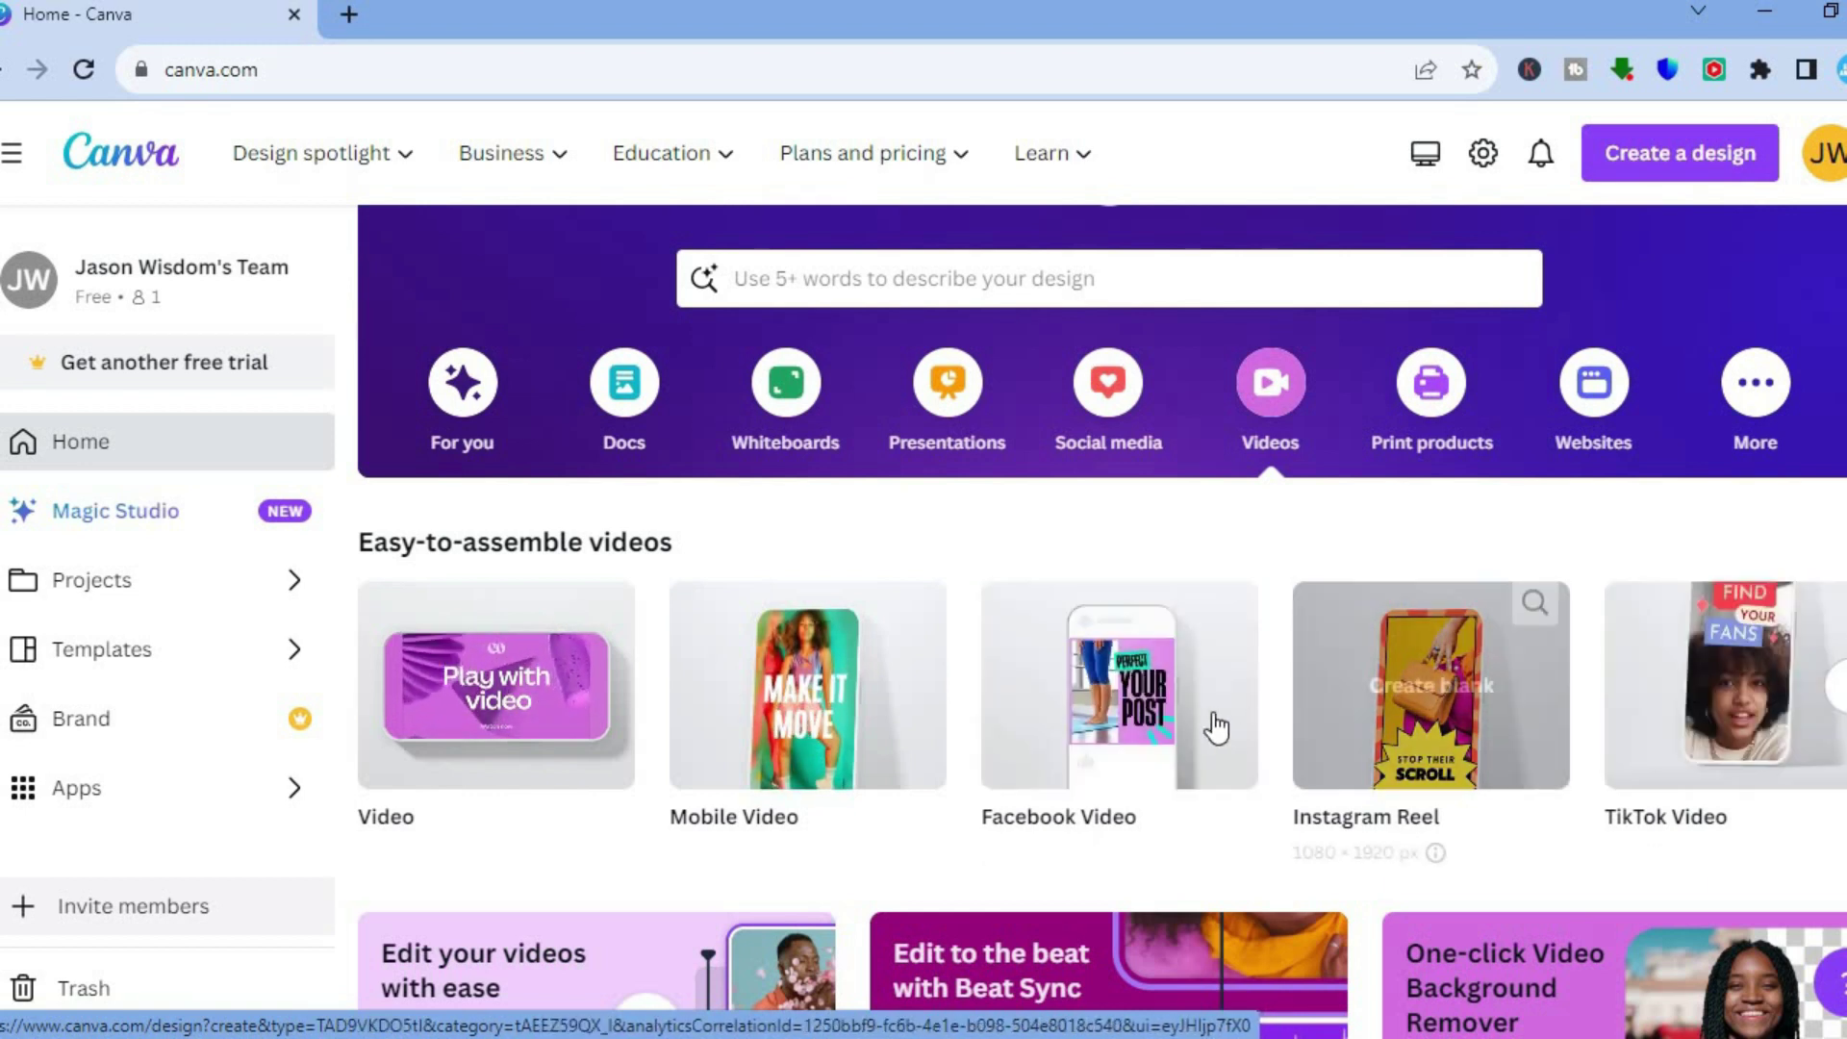
pyautogui.click(463, 739)
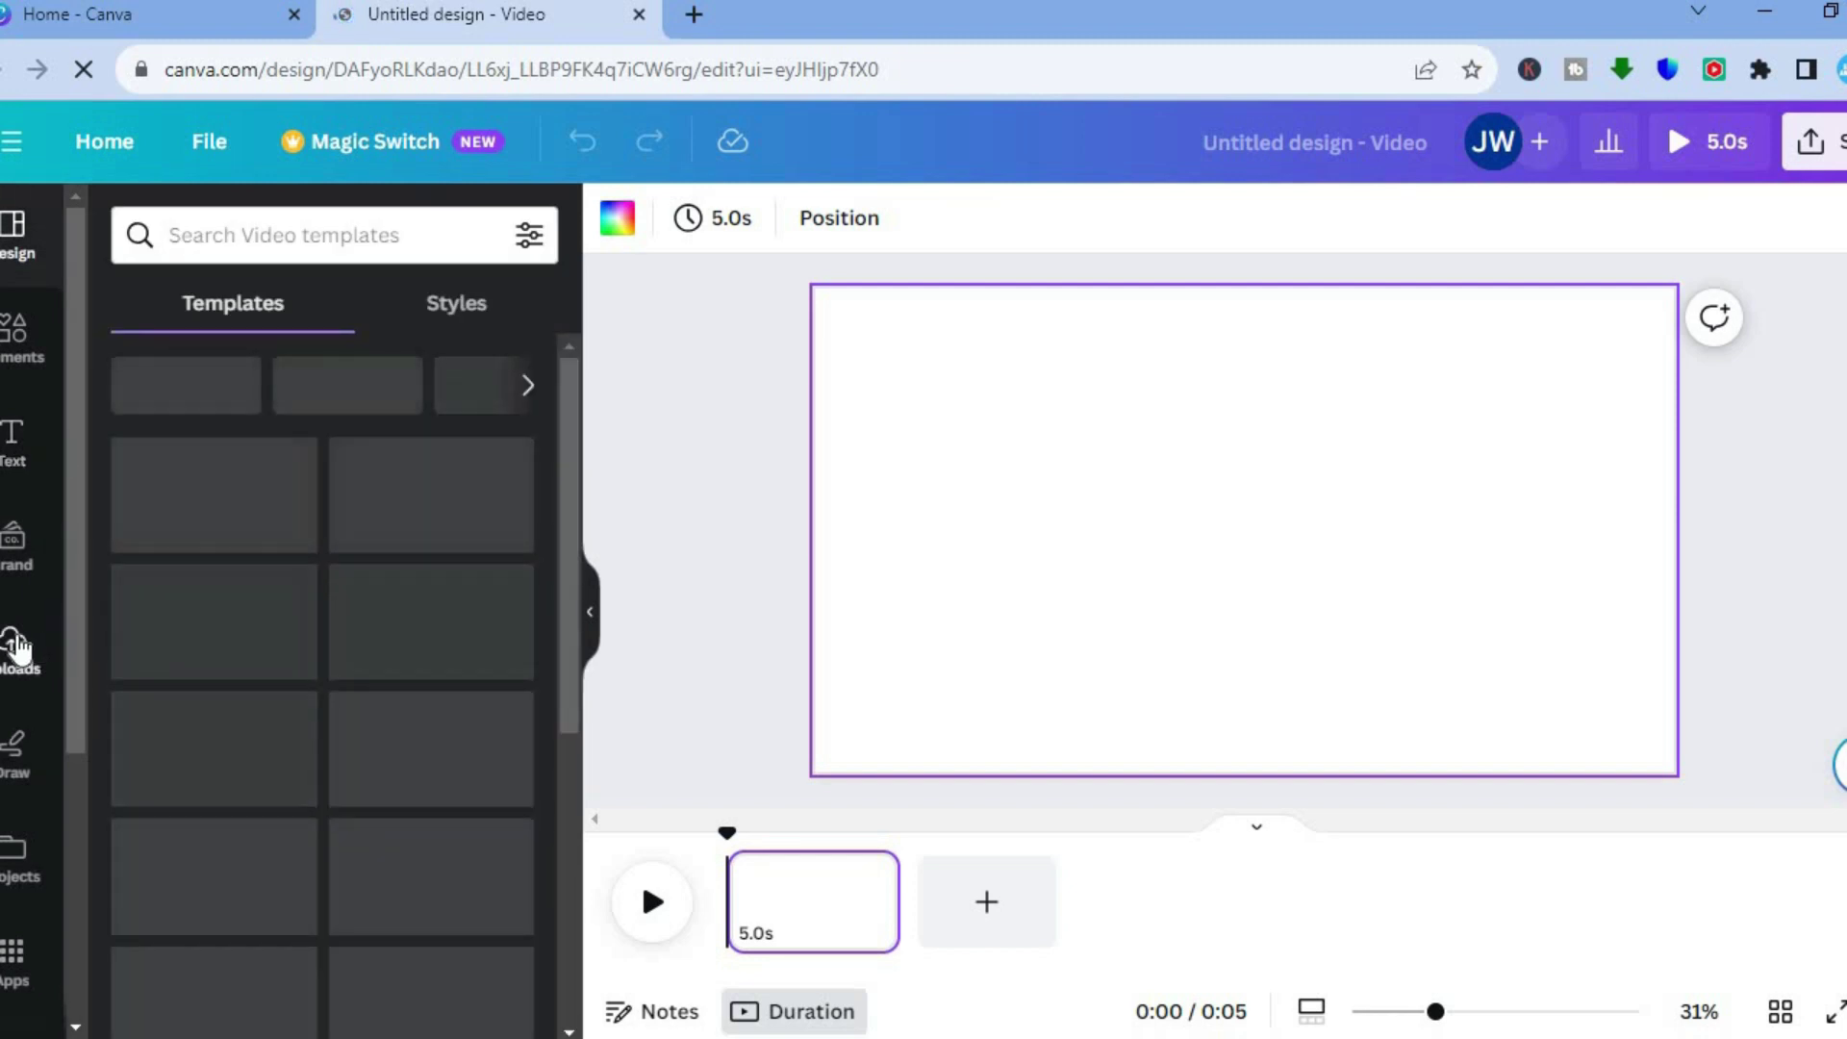
# Search the elements library for "happy birthday" and browse the photo results for a cake picture.
pyautogui.click(20, 654)
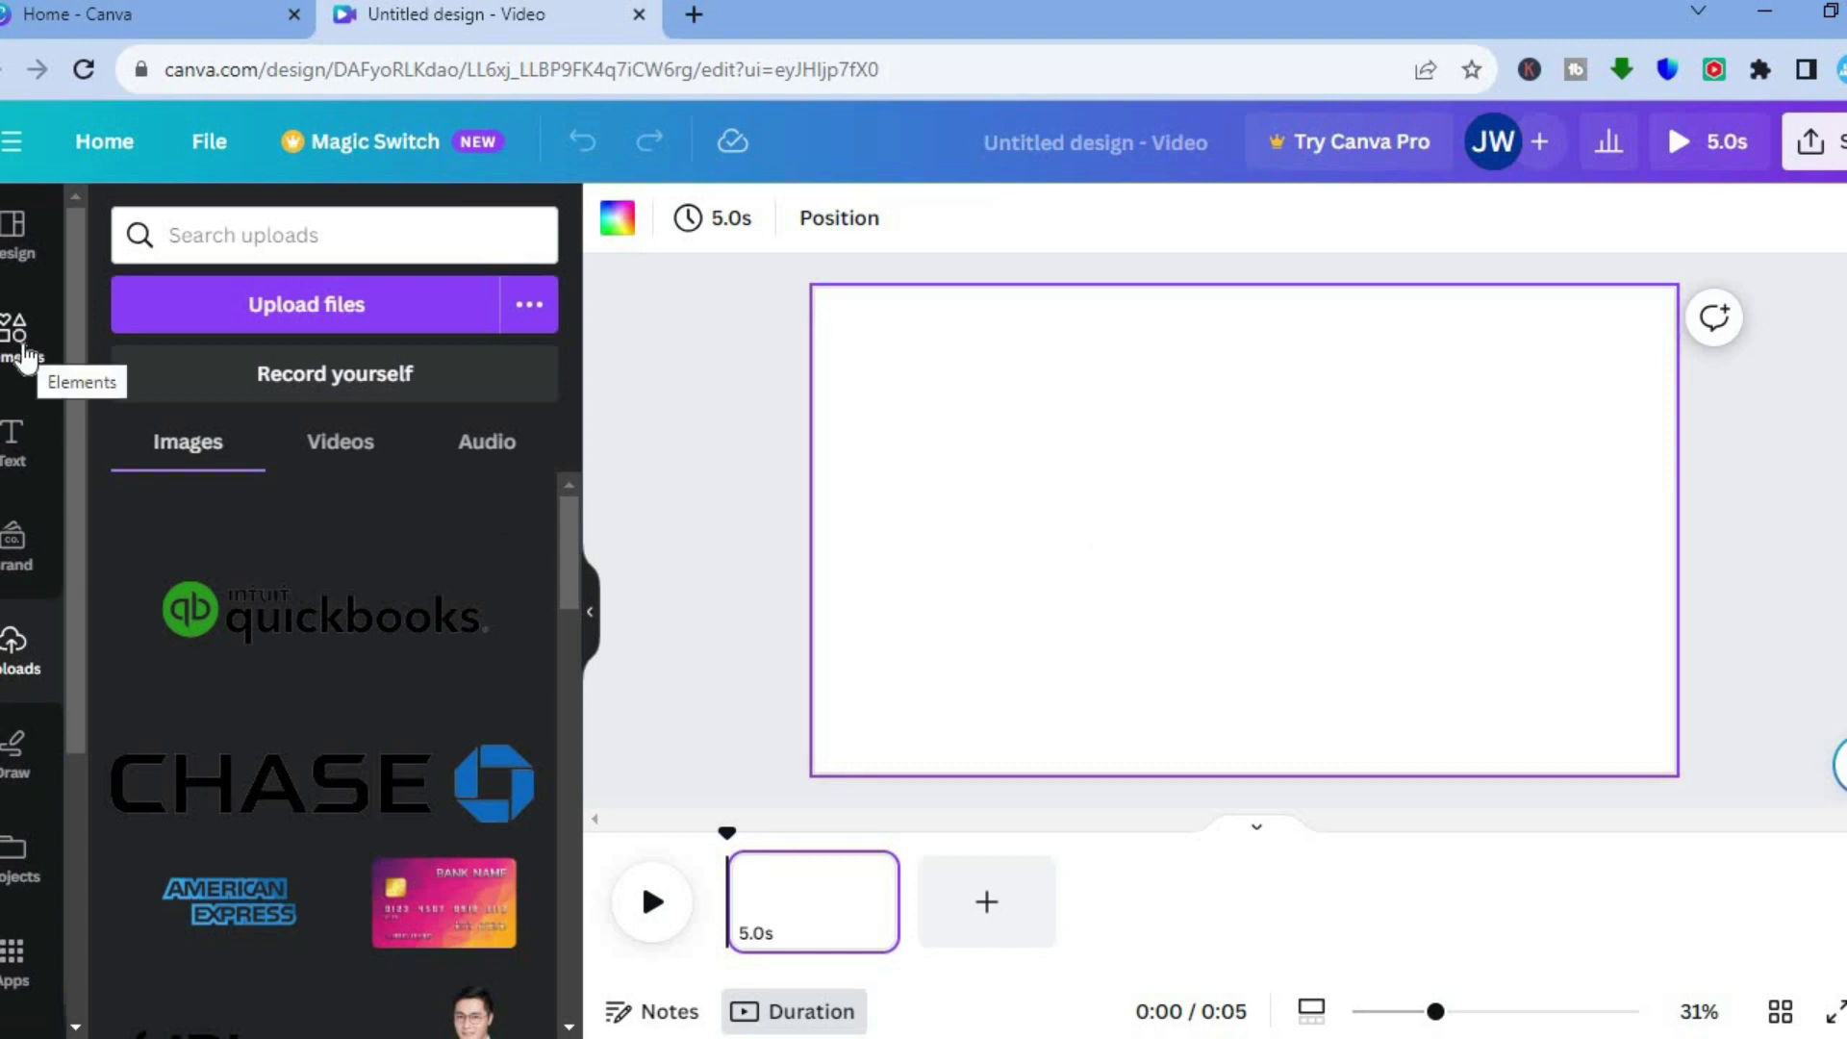
pyautogui.click(25, 357)
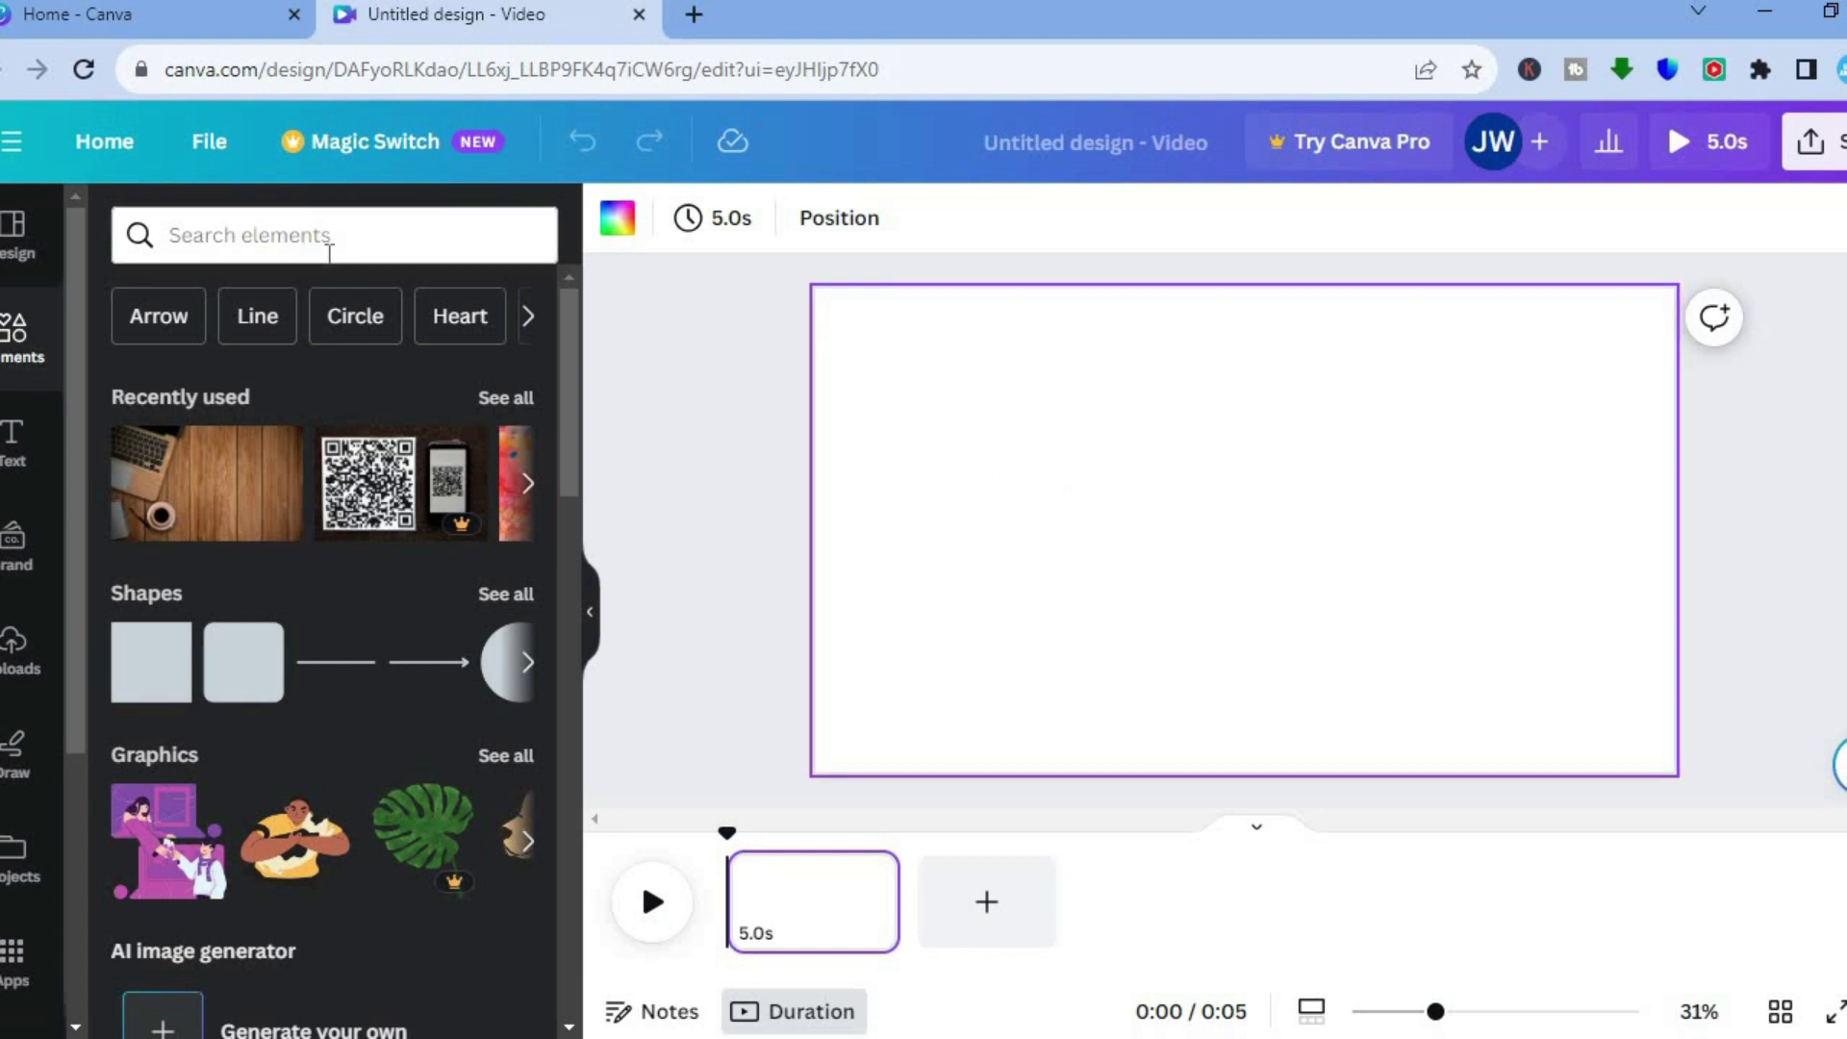
pyautogui.click(326, 238)
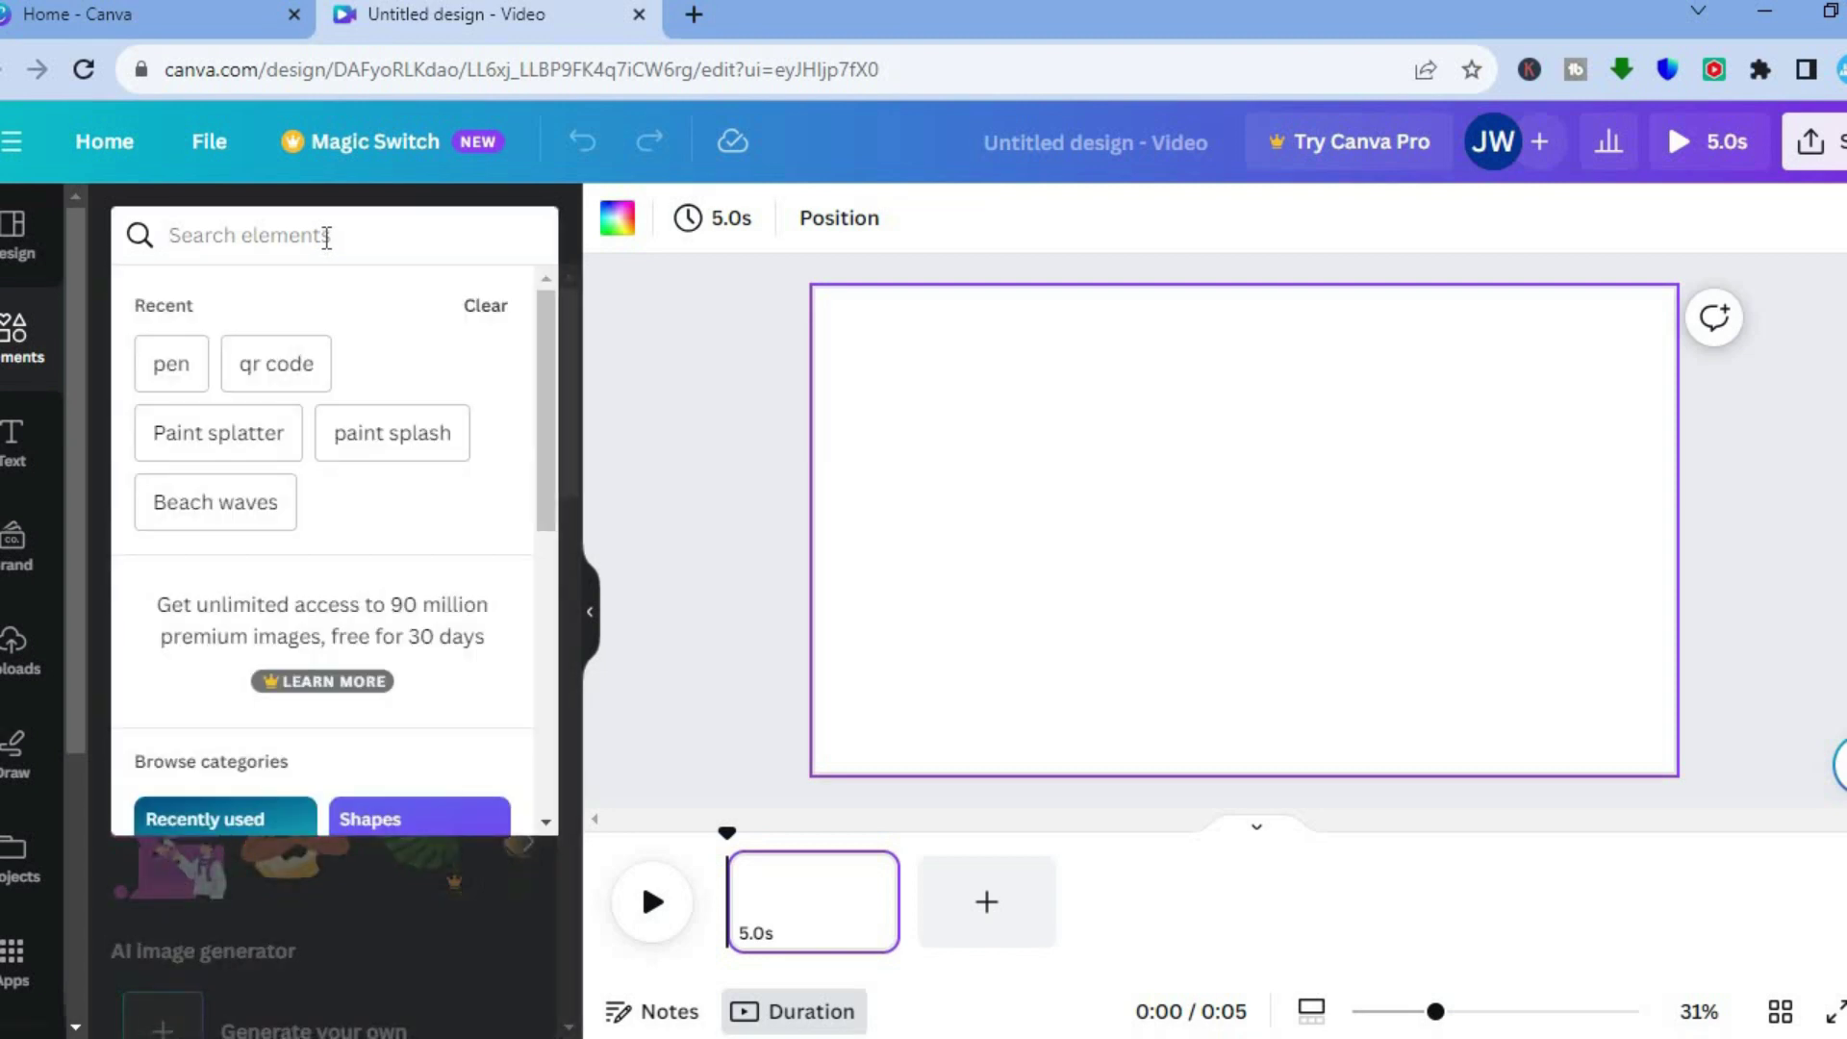
pyautogui.write('happy')
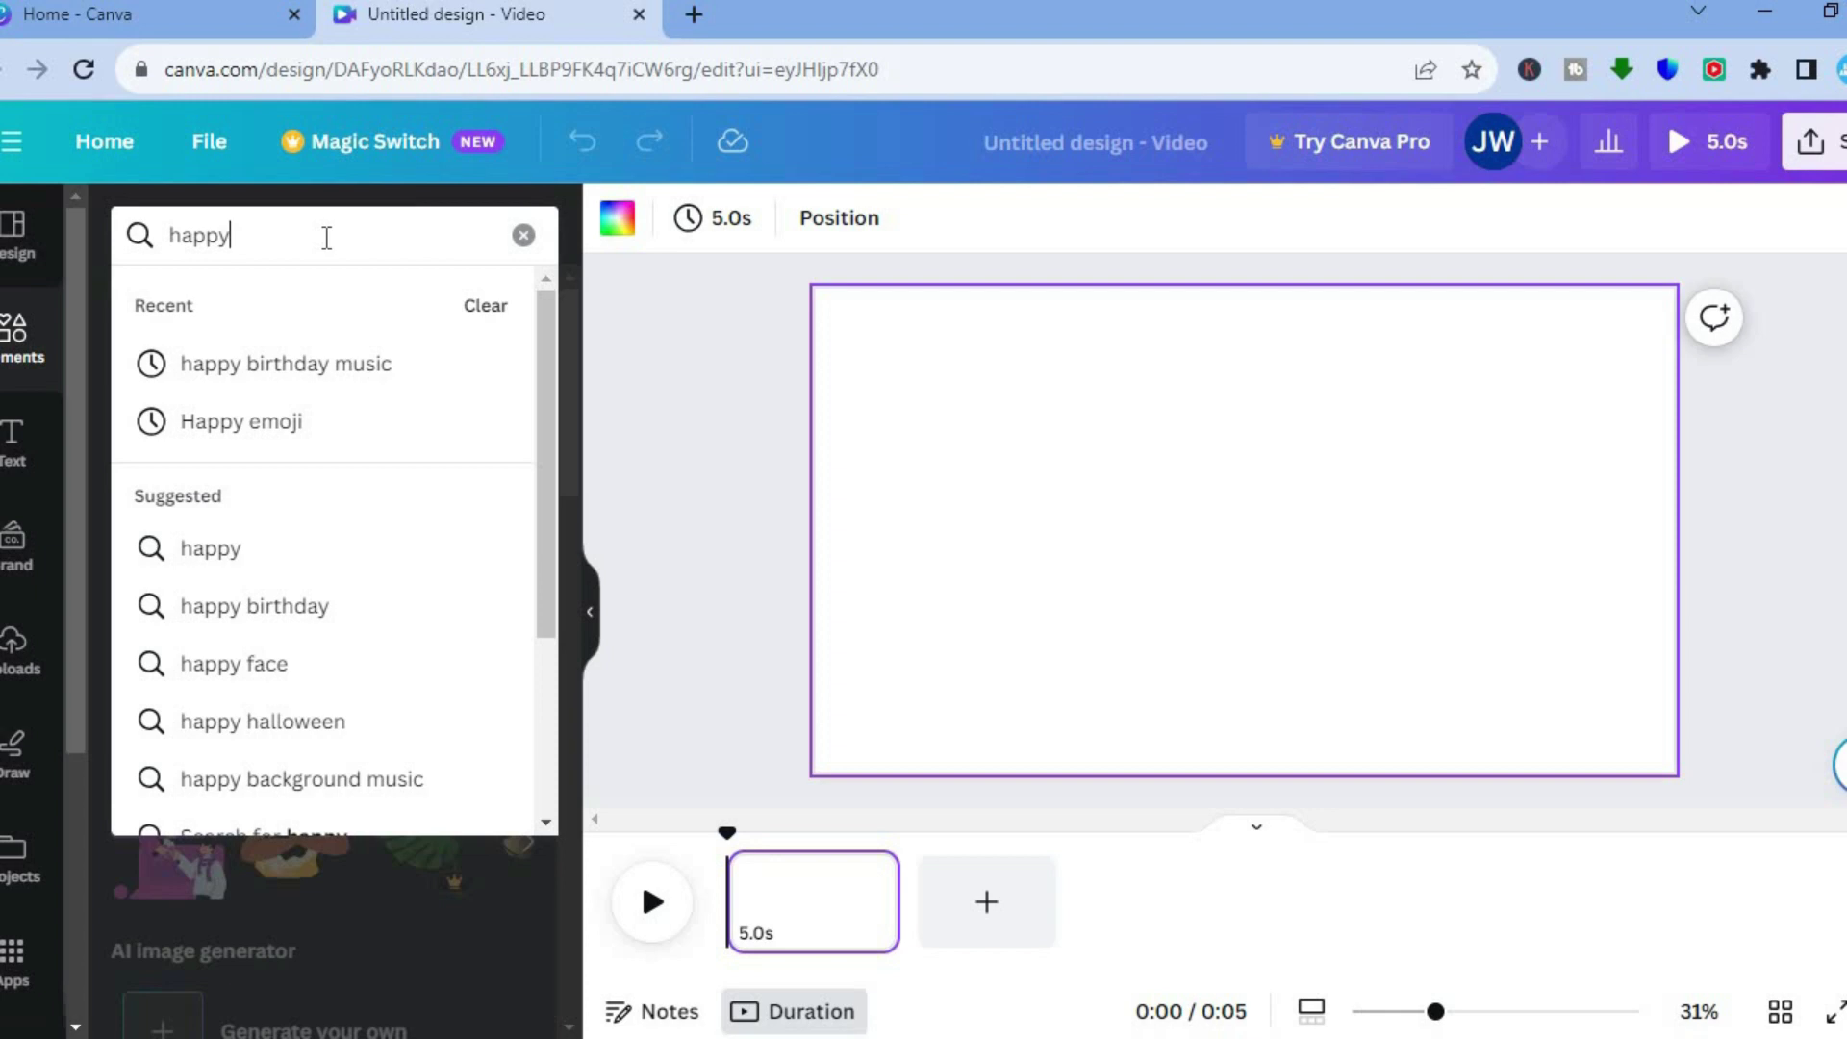
pyautogui.click(274, 610)
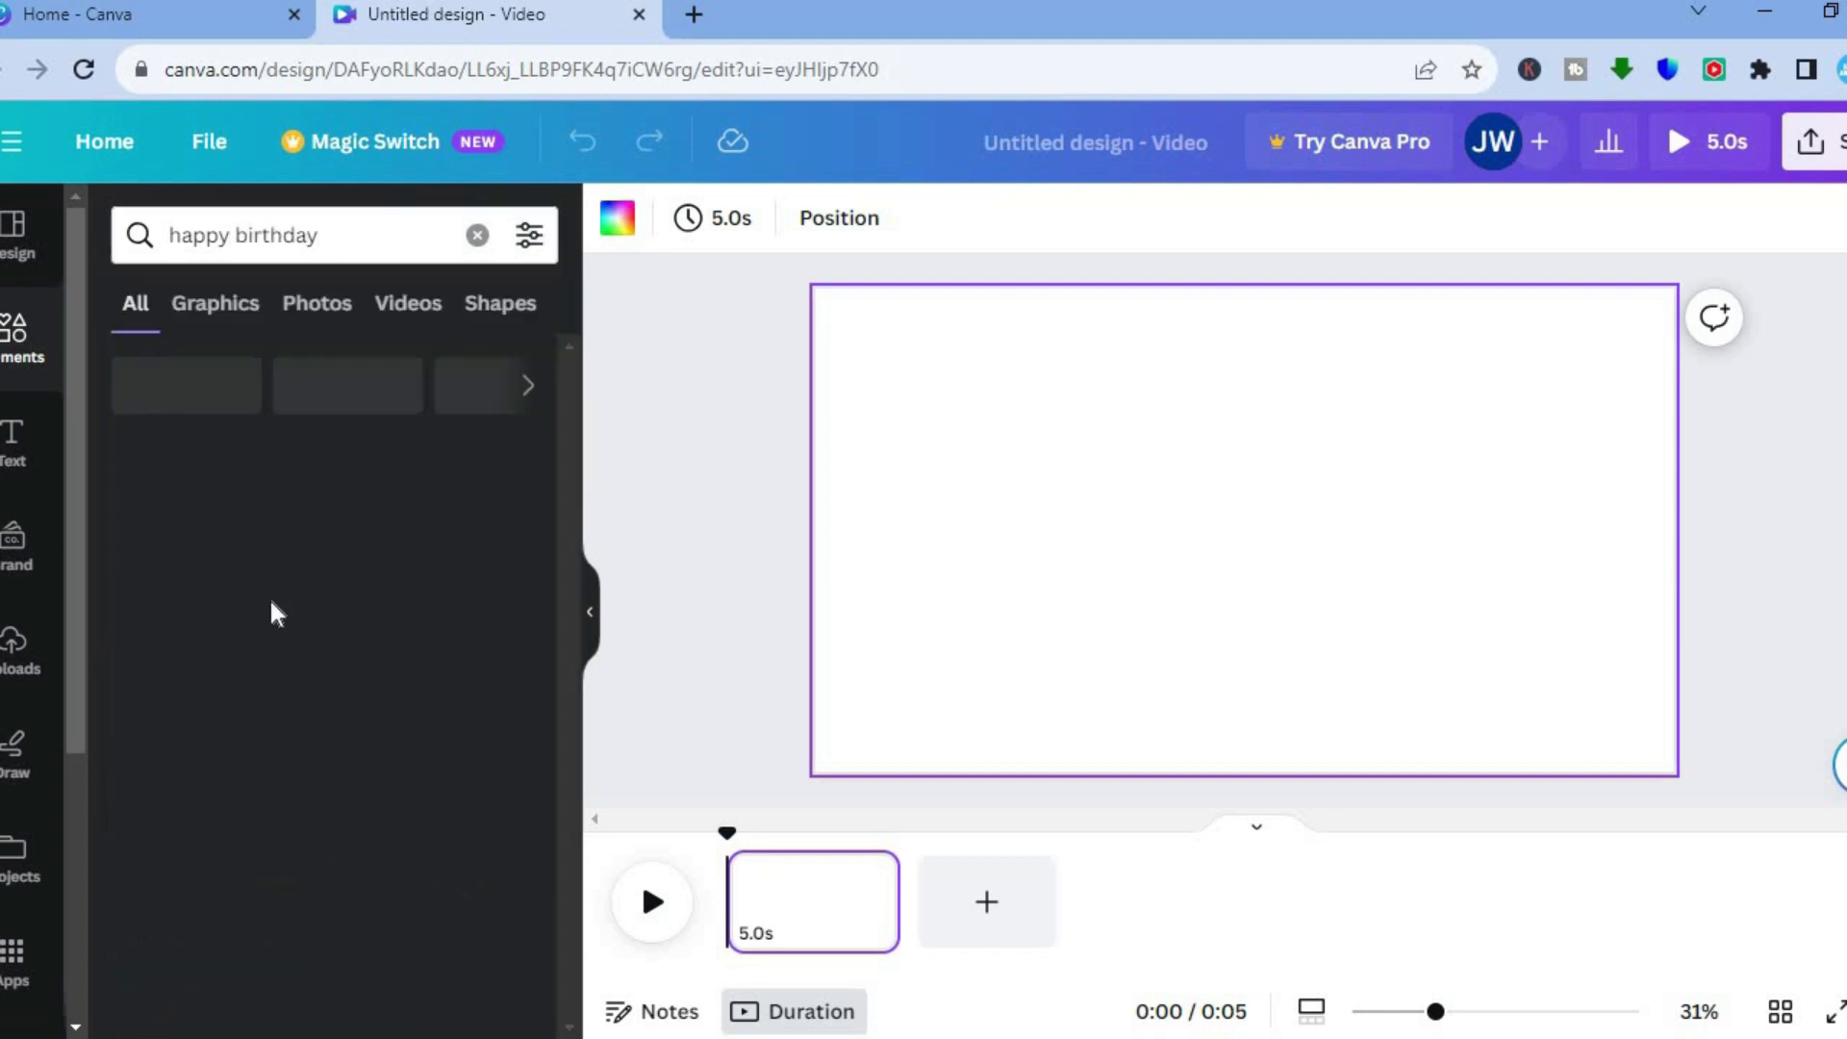
pyautogui.click(317, 303)
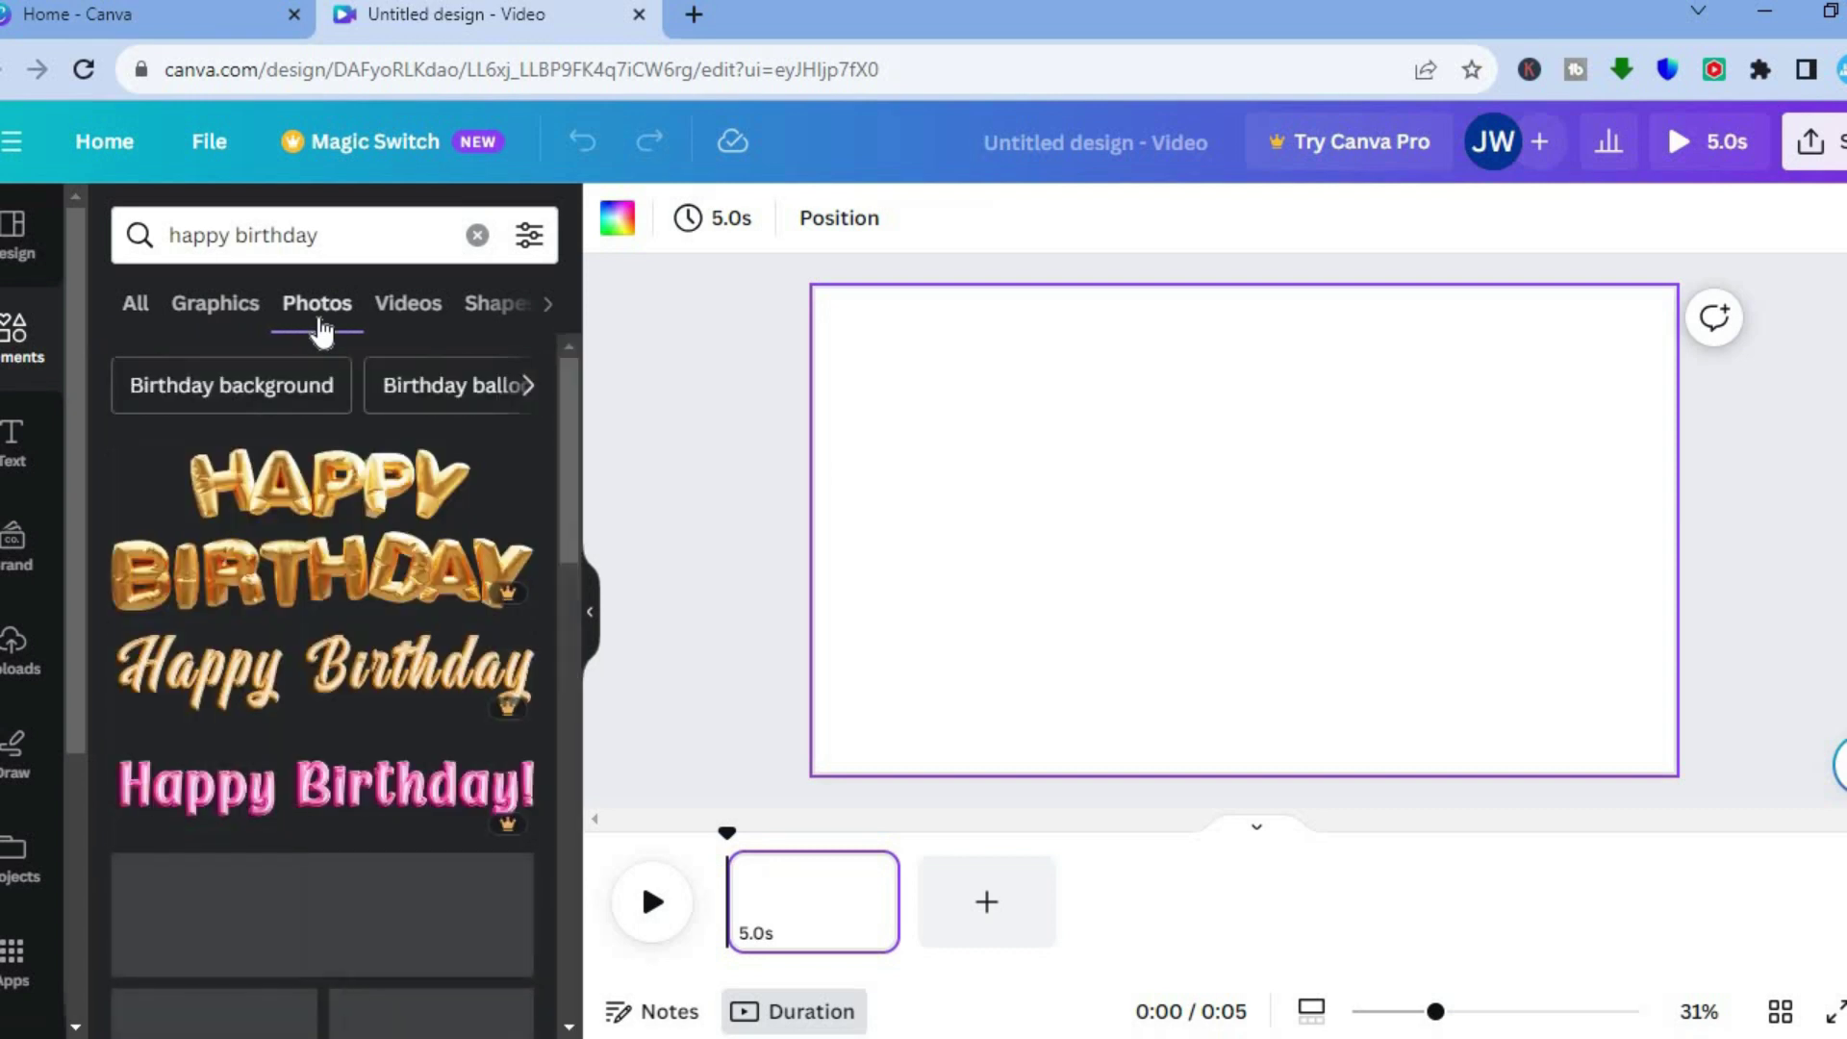
pyautogui.moveTo(574, 514); pyautogui.dragTo(574, 637)
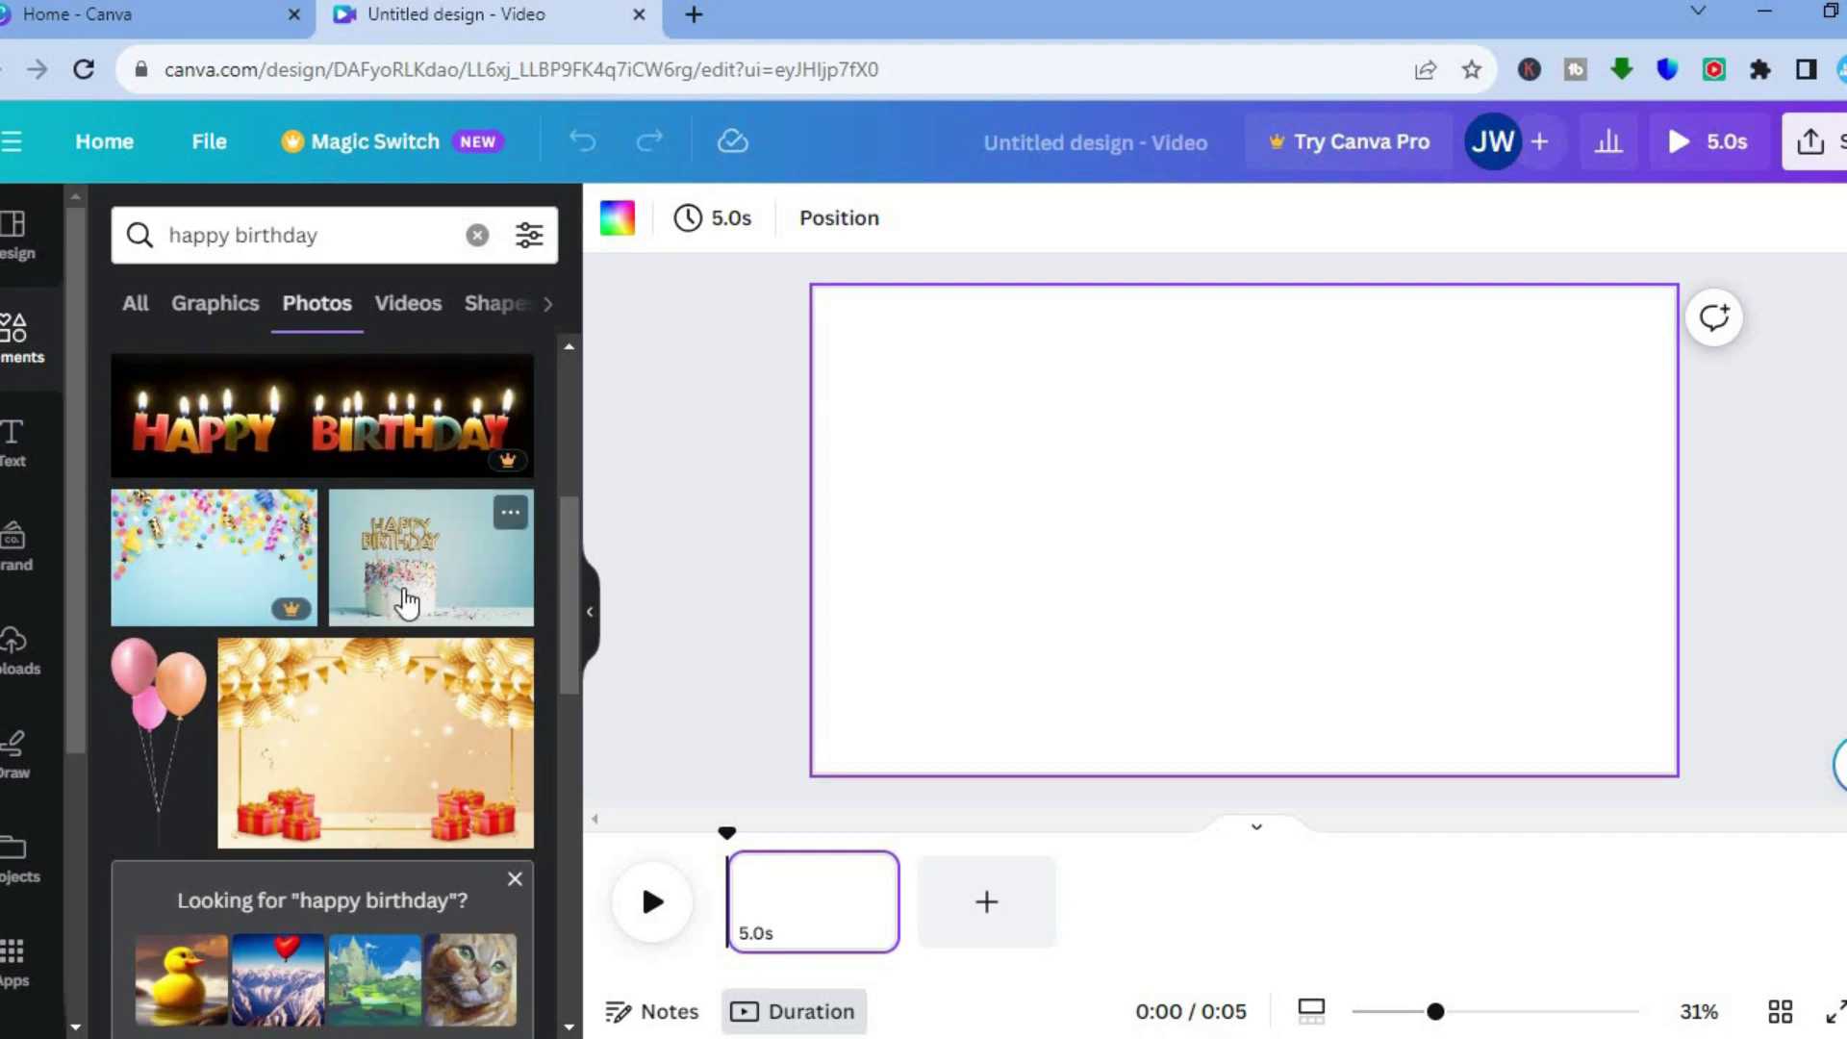
# Add the Happy Birthday cake photo to the page and set it as the background.
pyautogui.moveTo(407, 601); pyautogui.dragTo(900, 406)
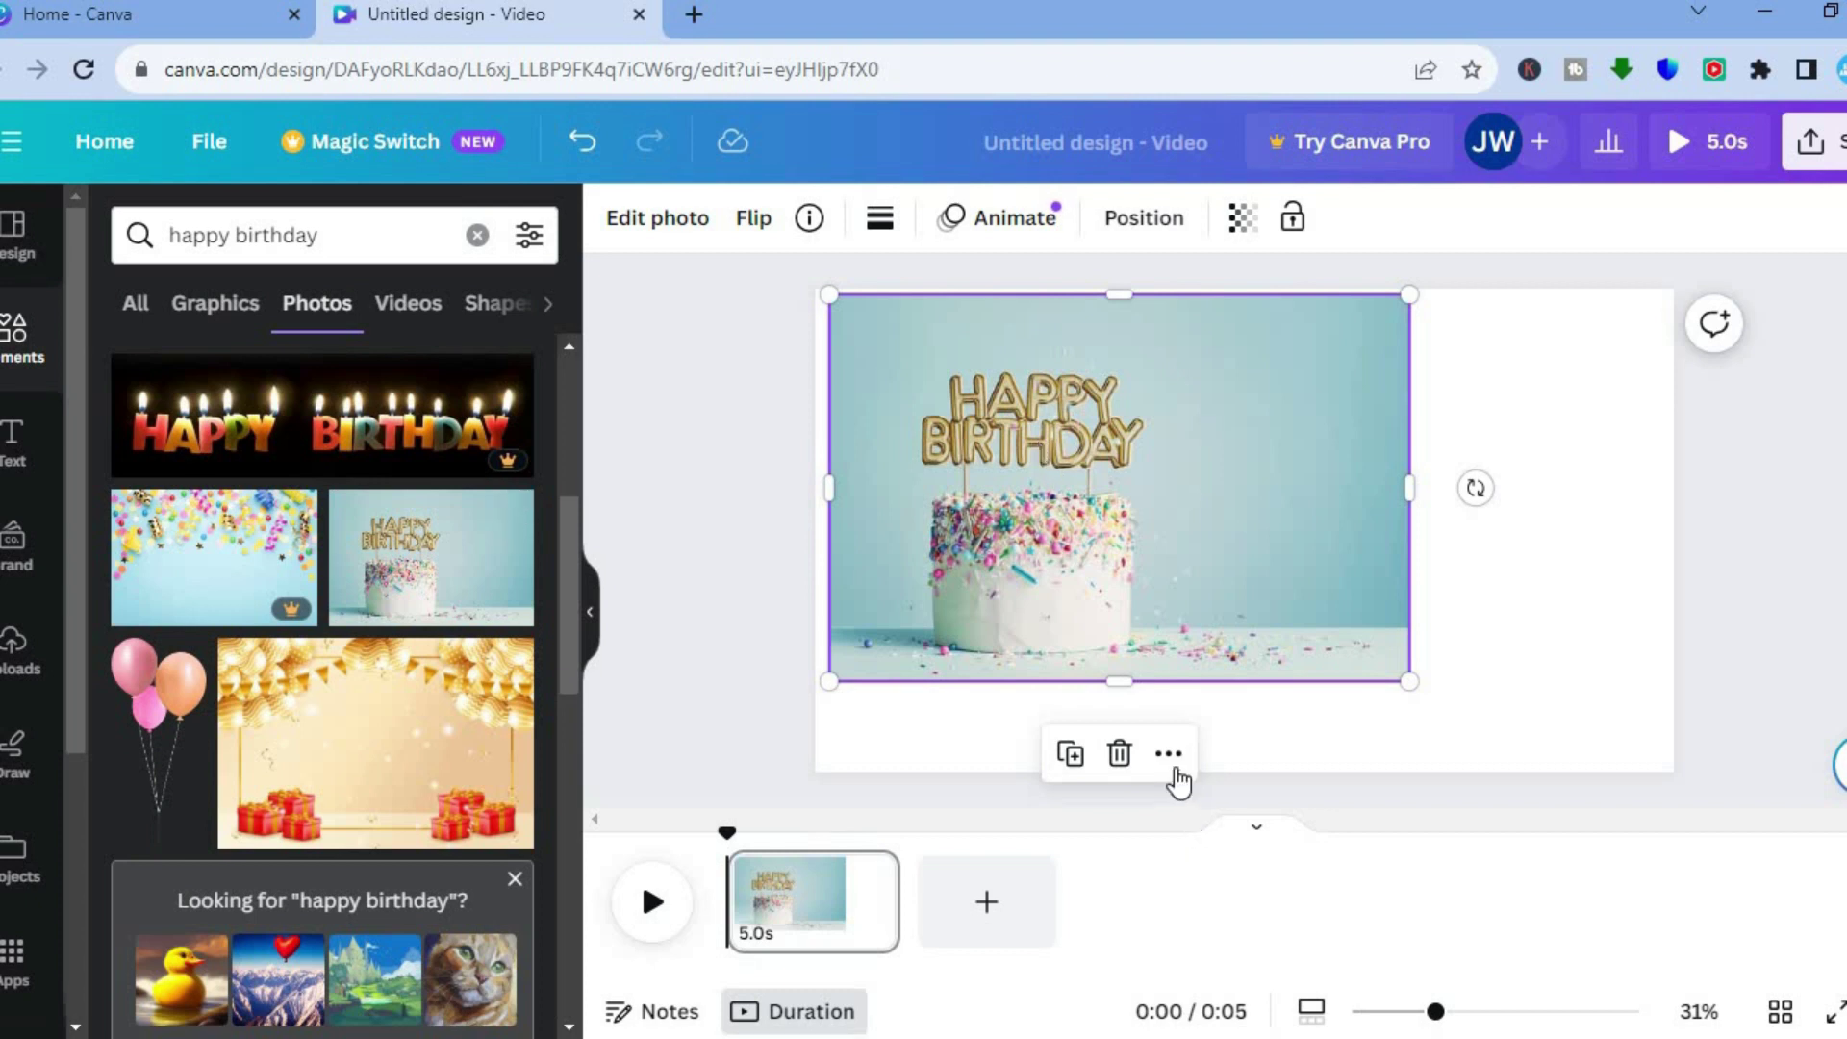
pyautogui.click(1168, 755)
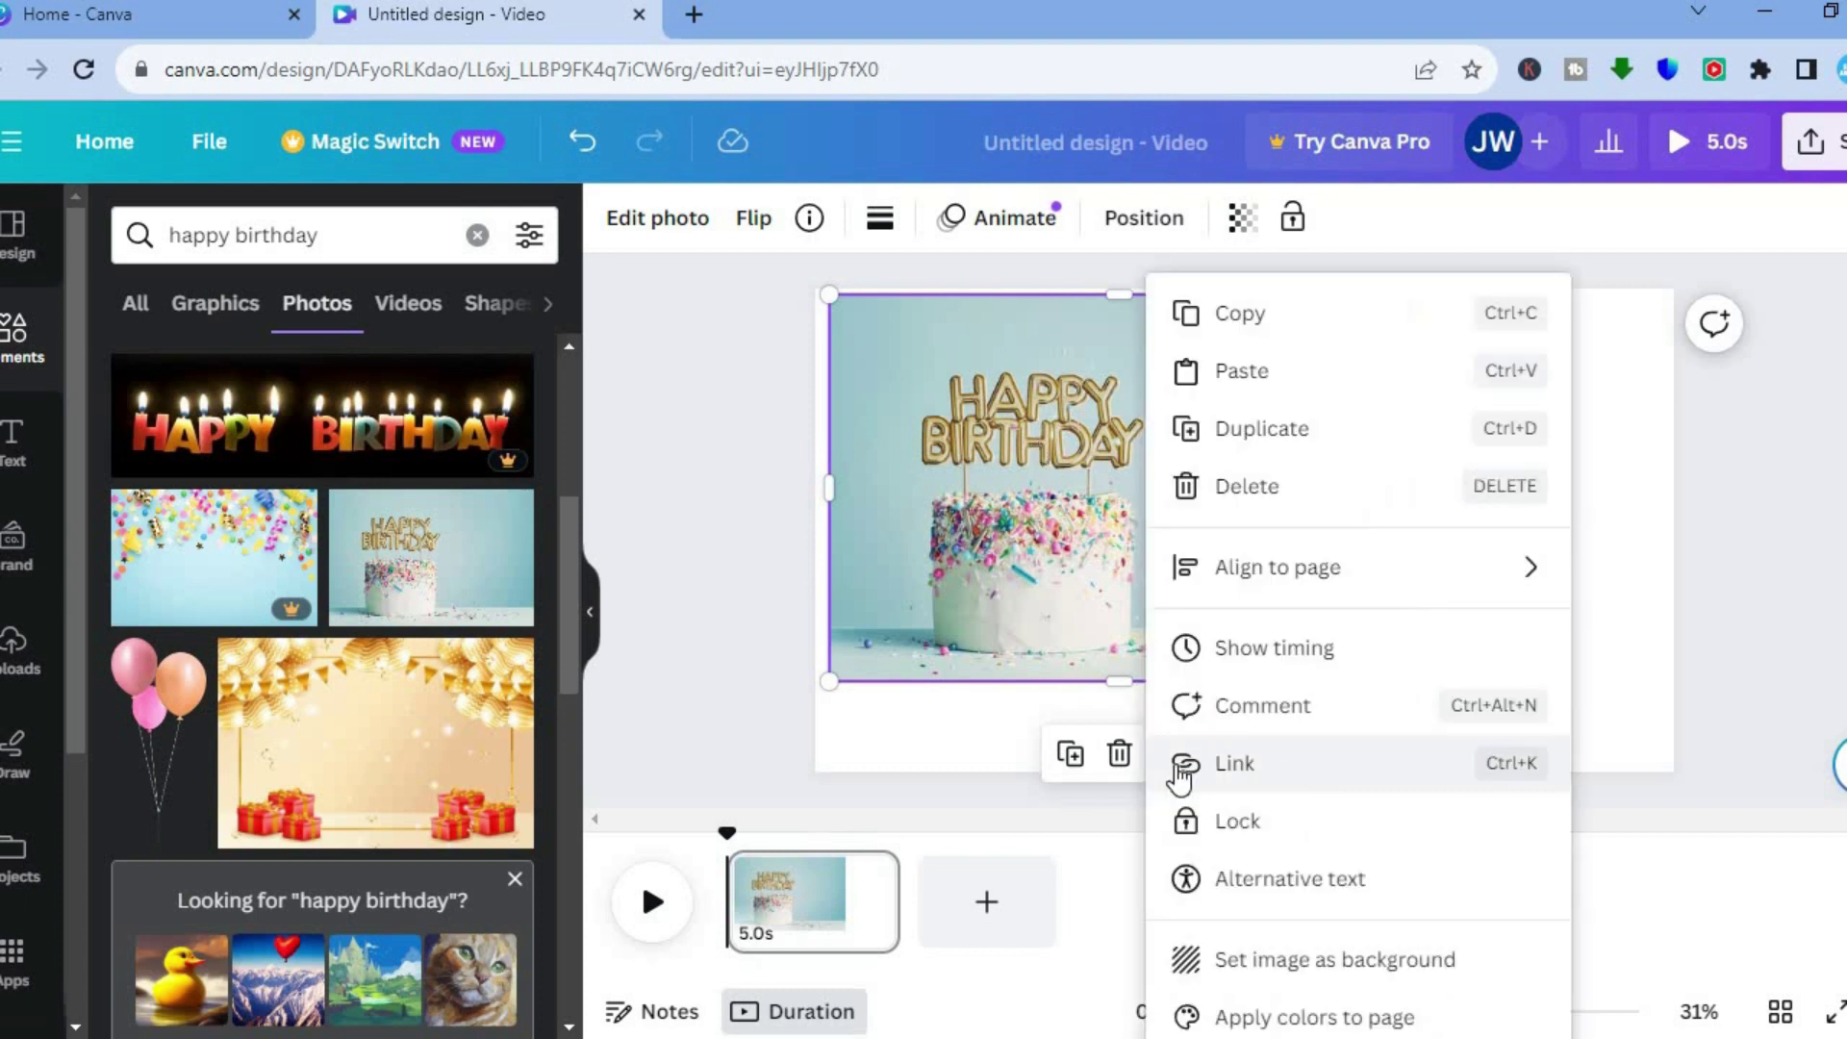
pyautogui.click(1309, 957)
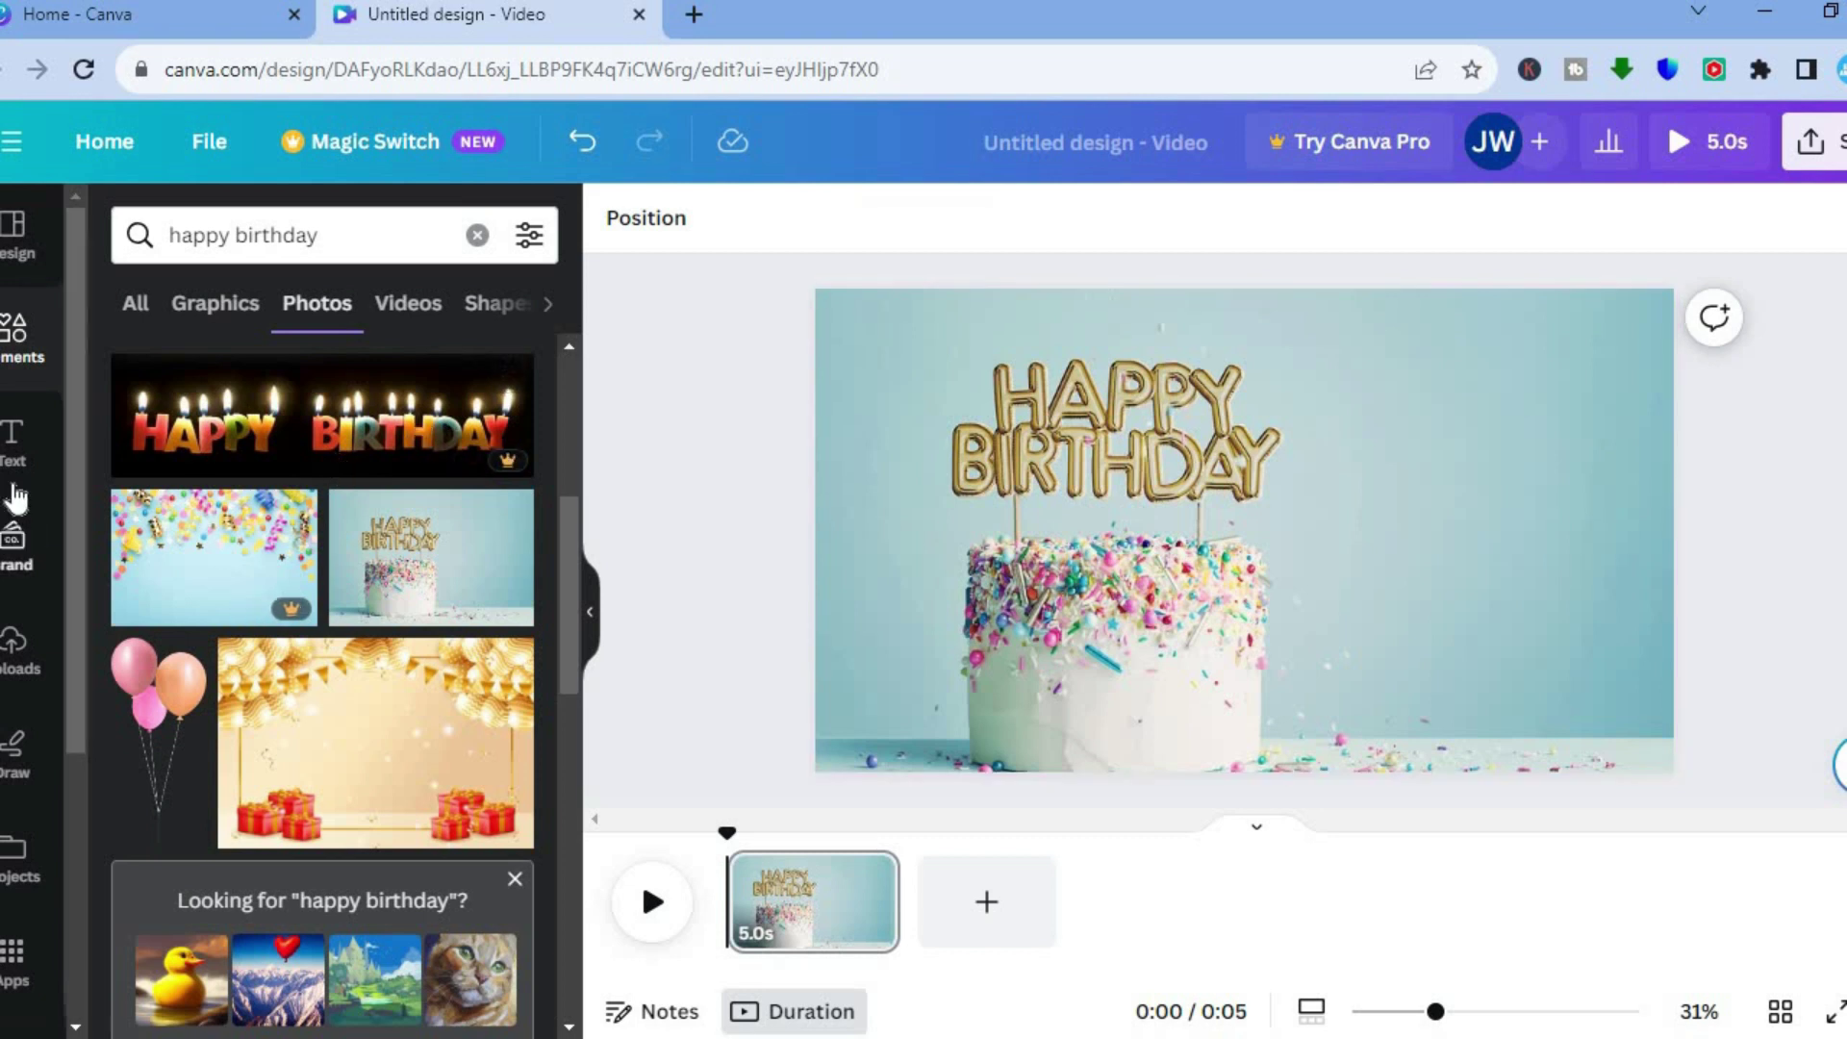
# Add a heading beside the cake and replace its text with "Happy Earth Strong" followed by the recipient's first name.
pyautogui.click(21, 460)
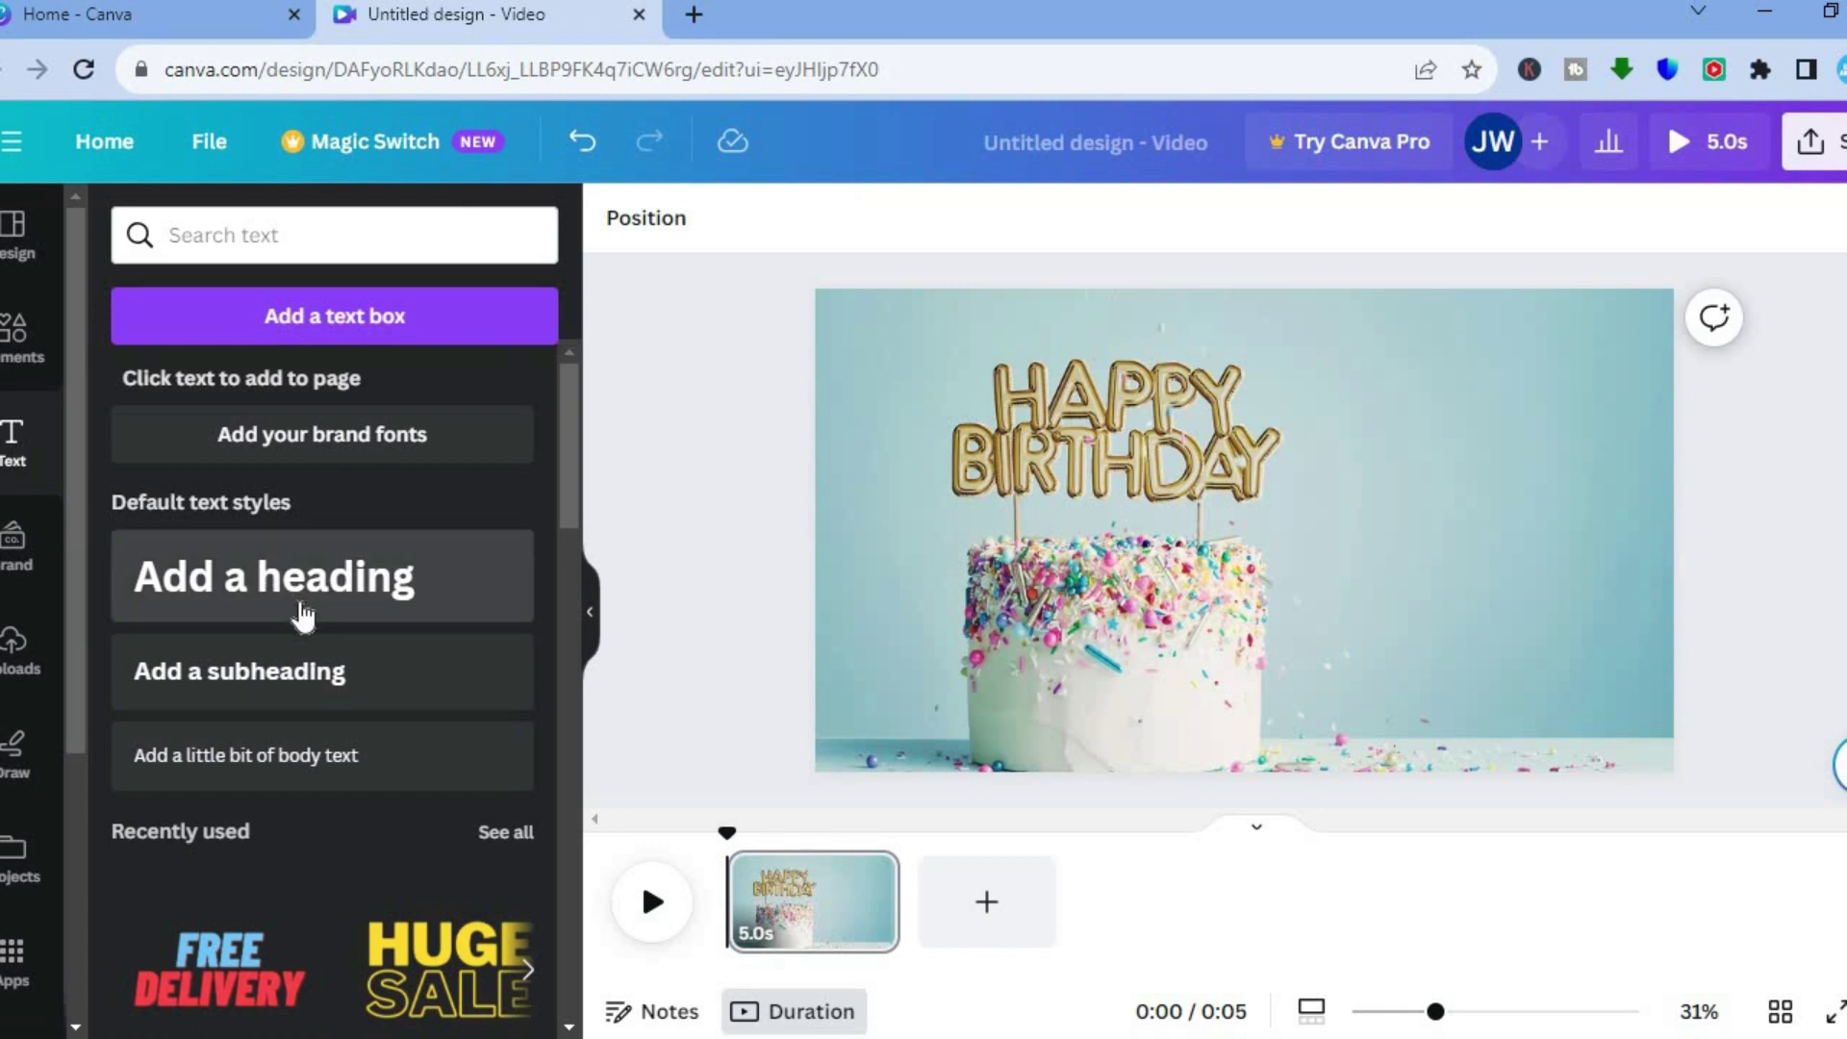
pyautogui.moveTo(303, 616); pyautogui.dragTo(1440, 472)
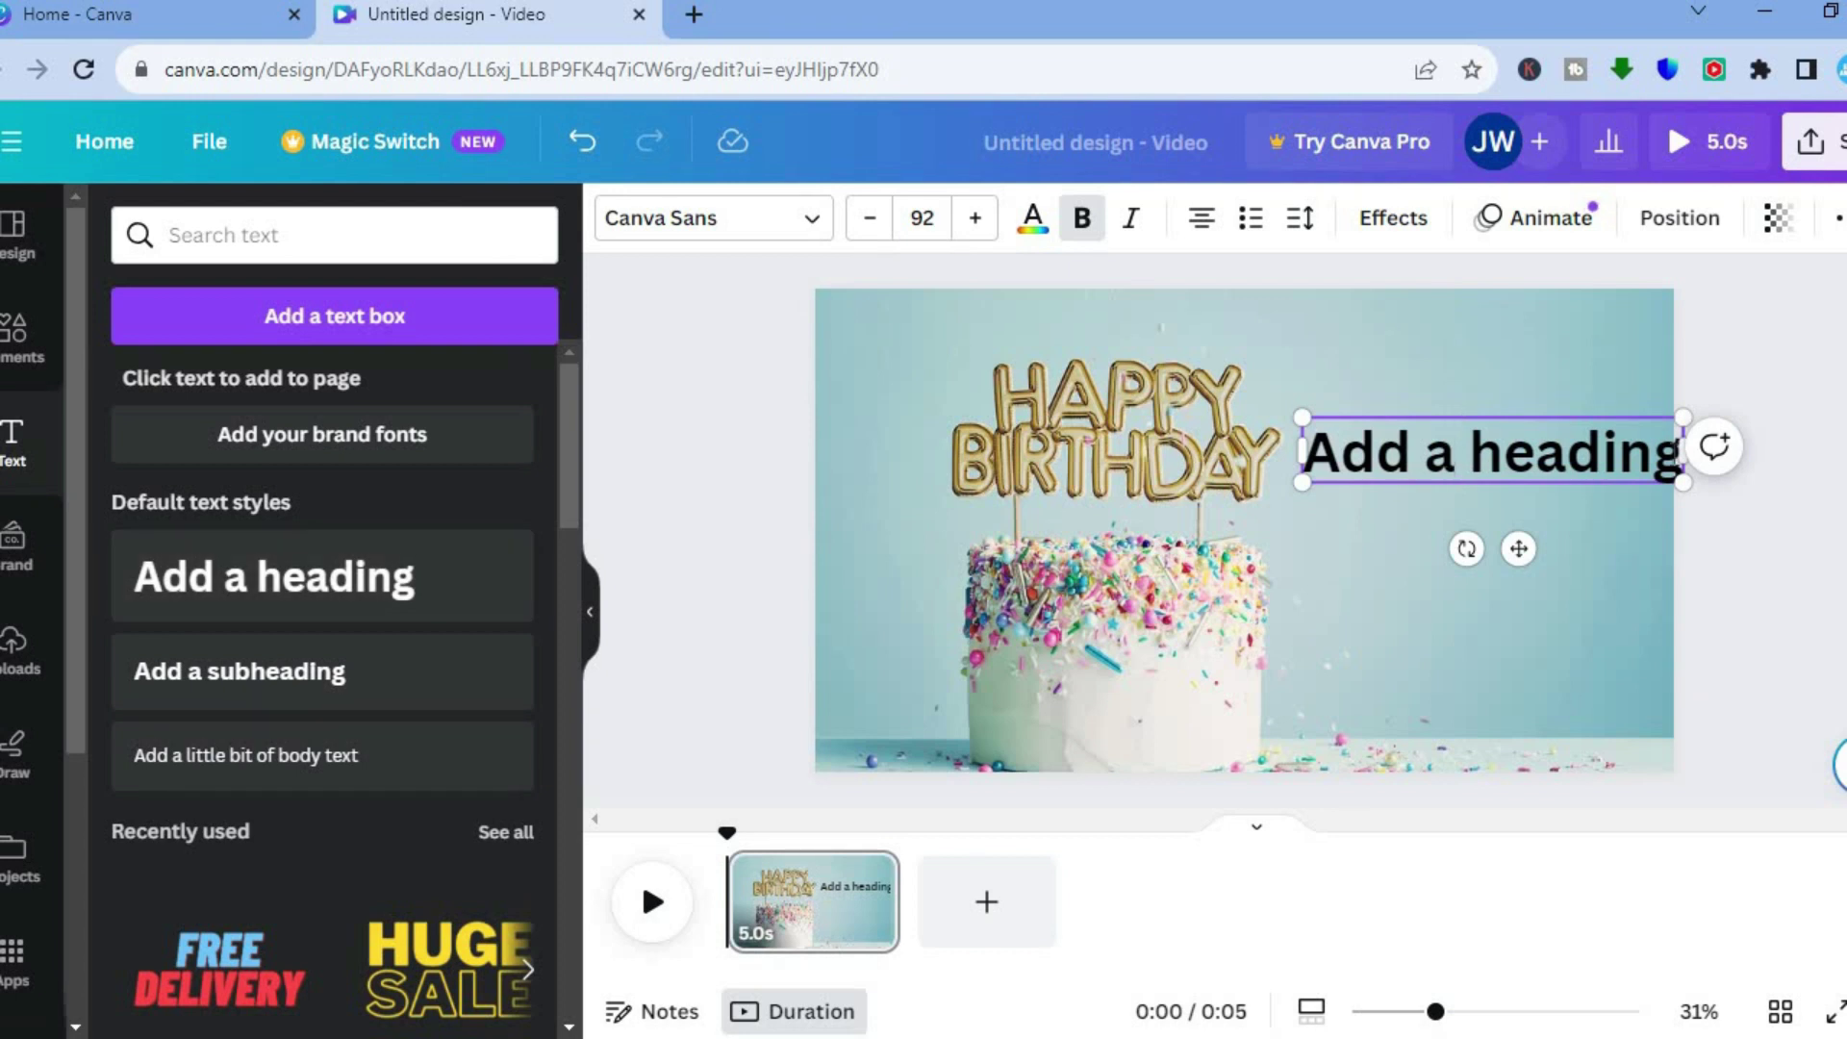
pyautogui.moveTo(1679, 454); pyautogui.dragTo(1316, 438)
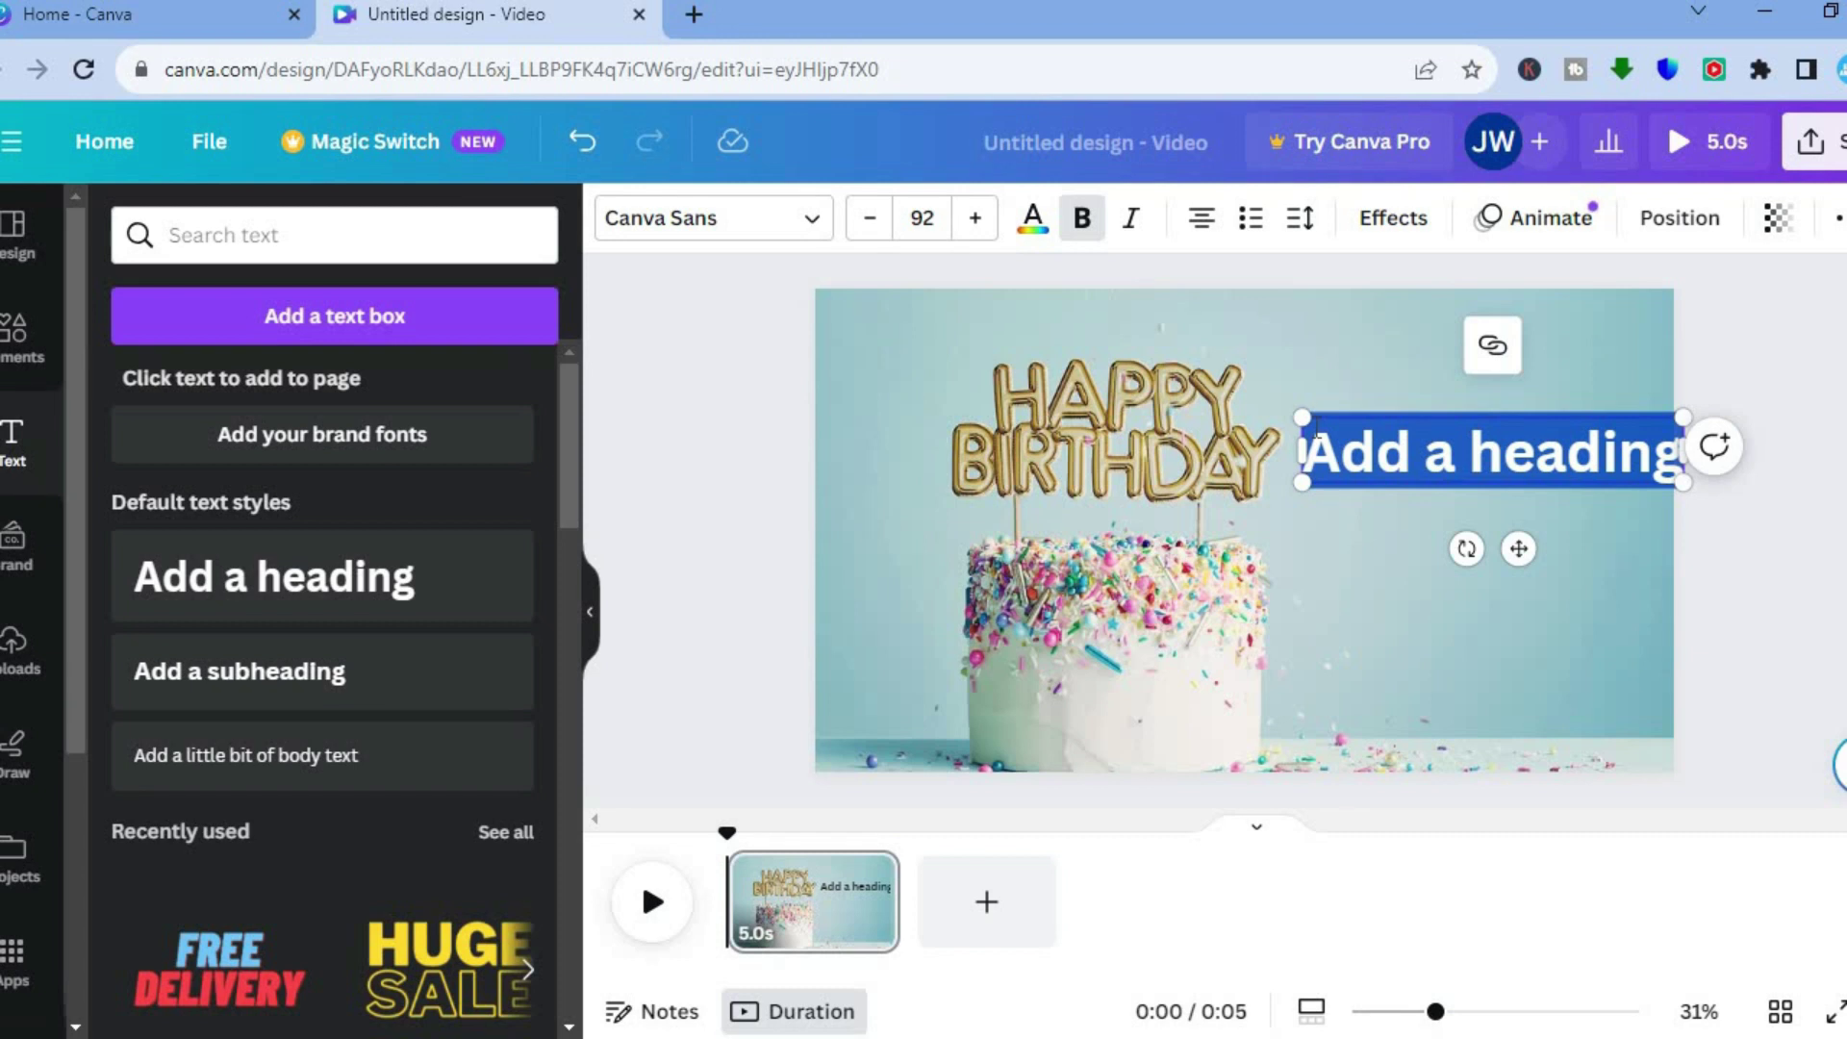
pyautogui.write('HAppy')
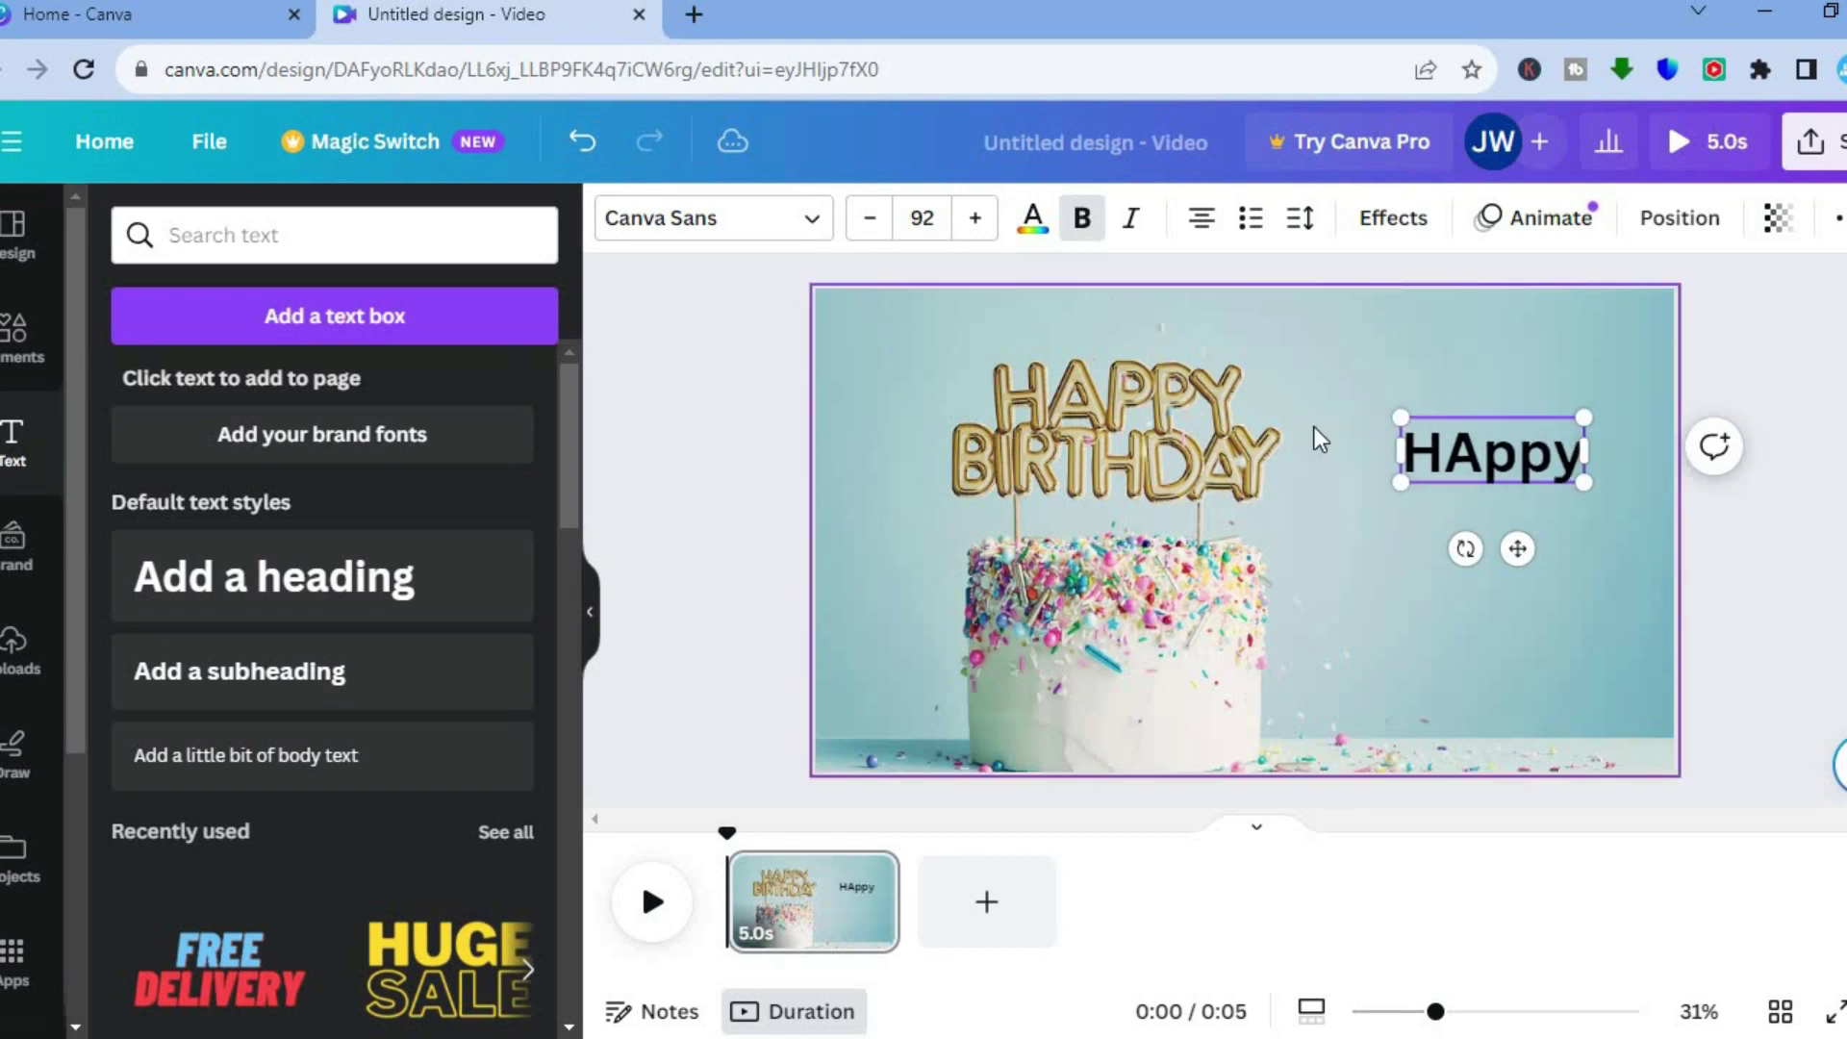
pyautogui.write(' Eart')
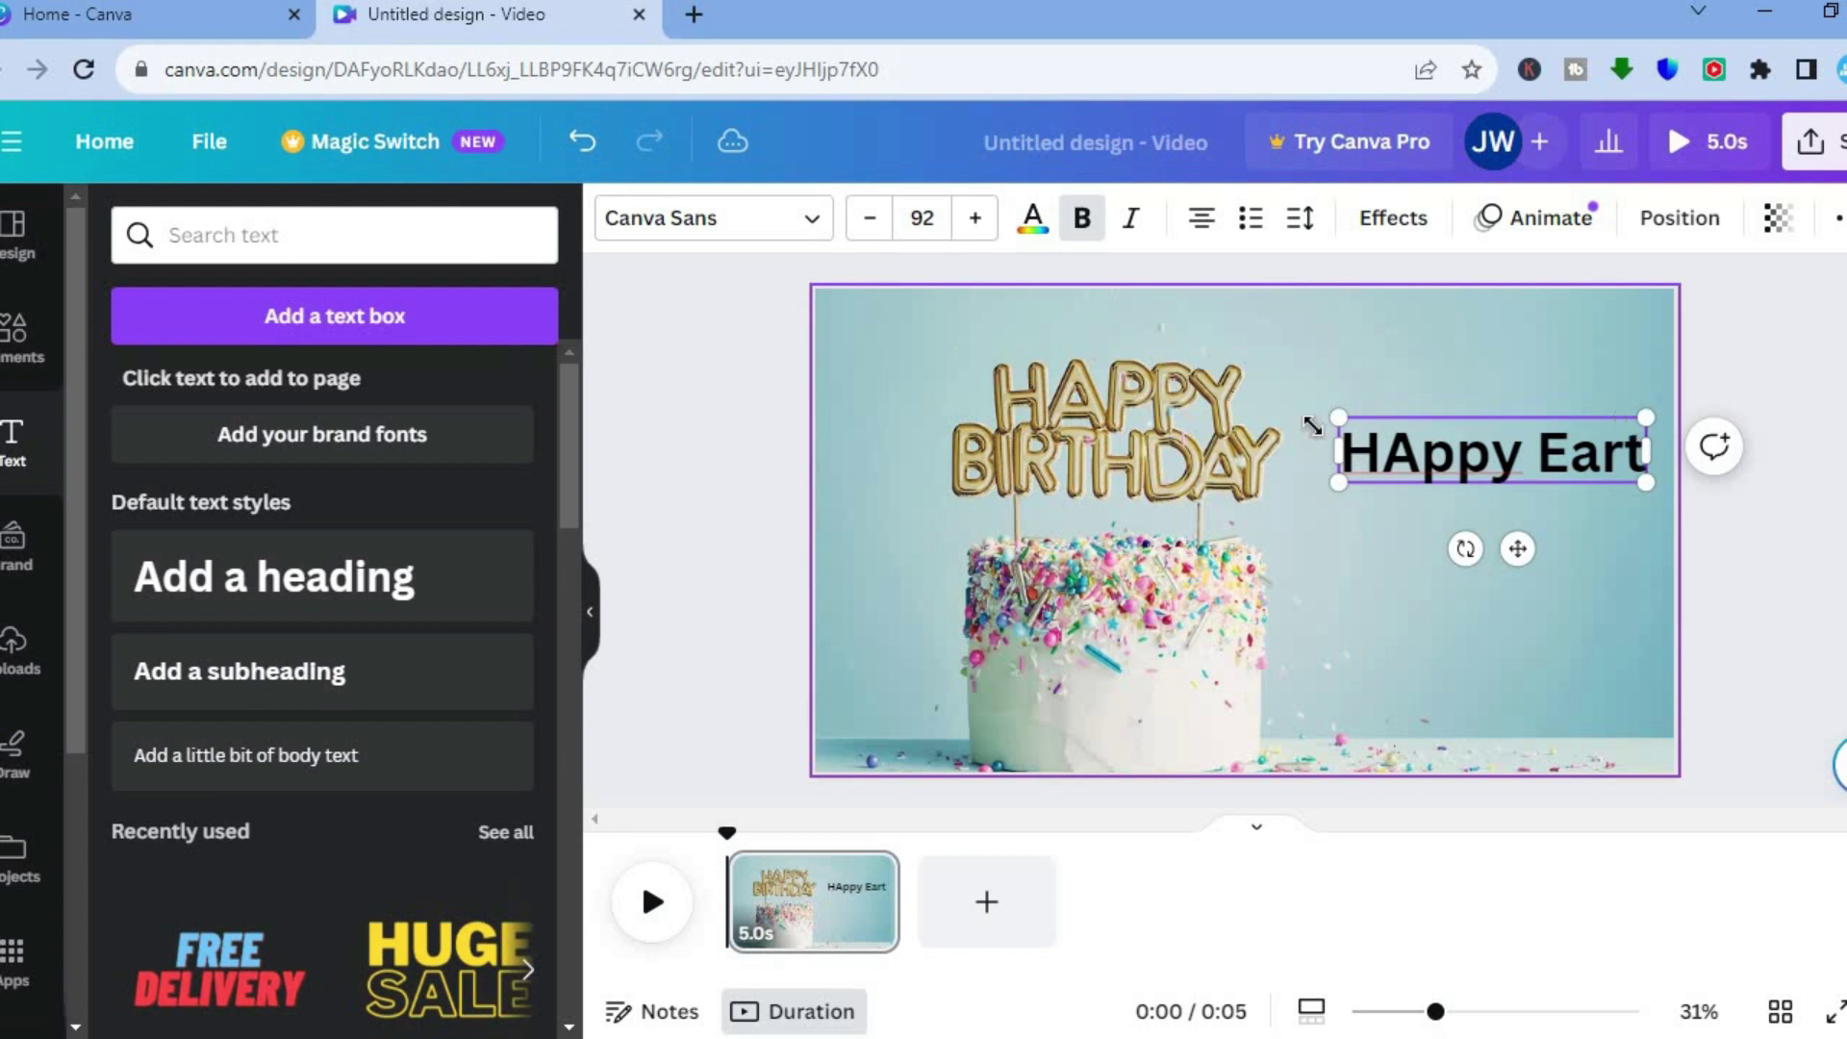
pyautogui.write('h Stron')
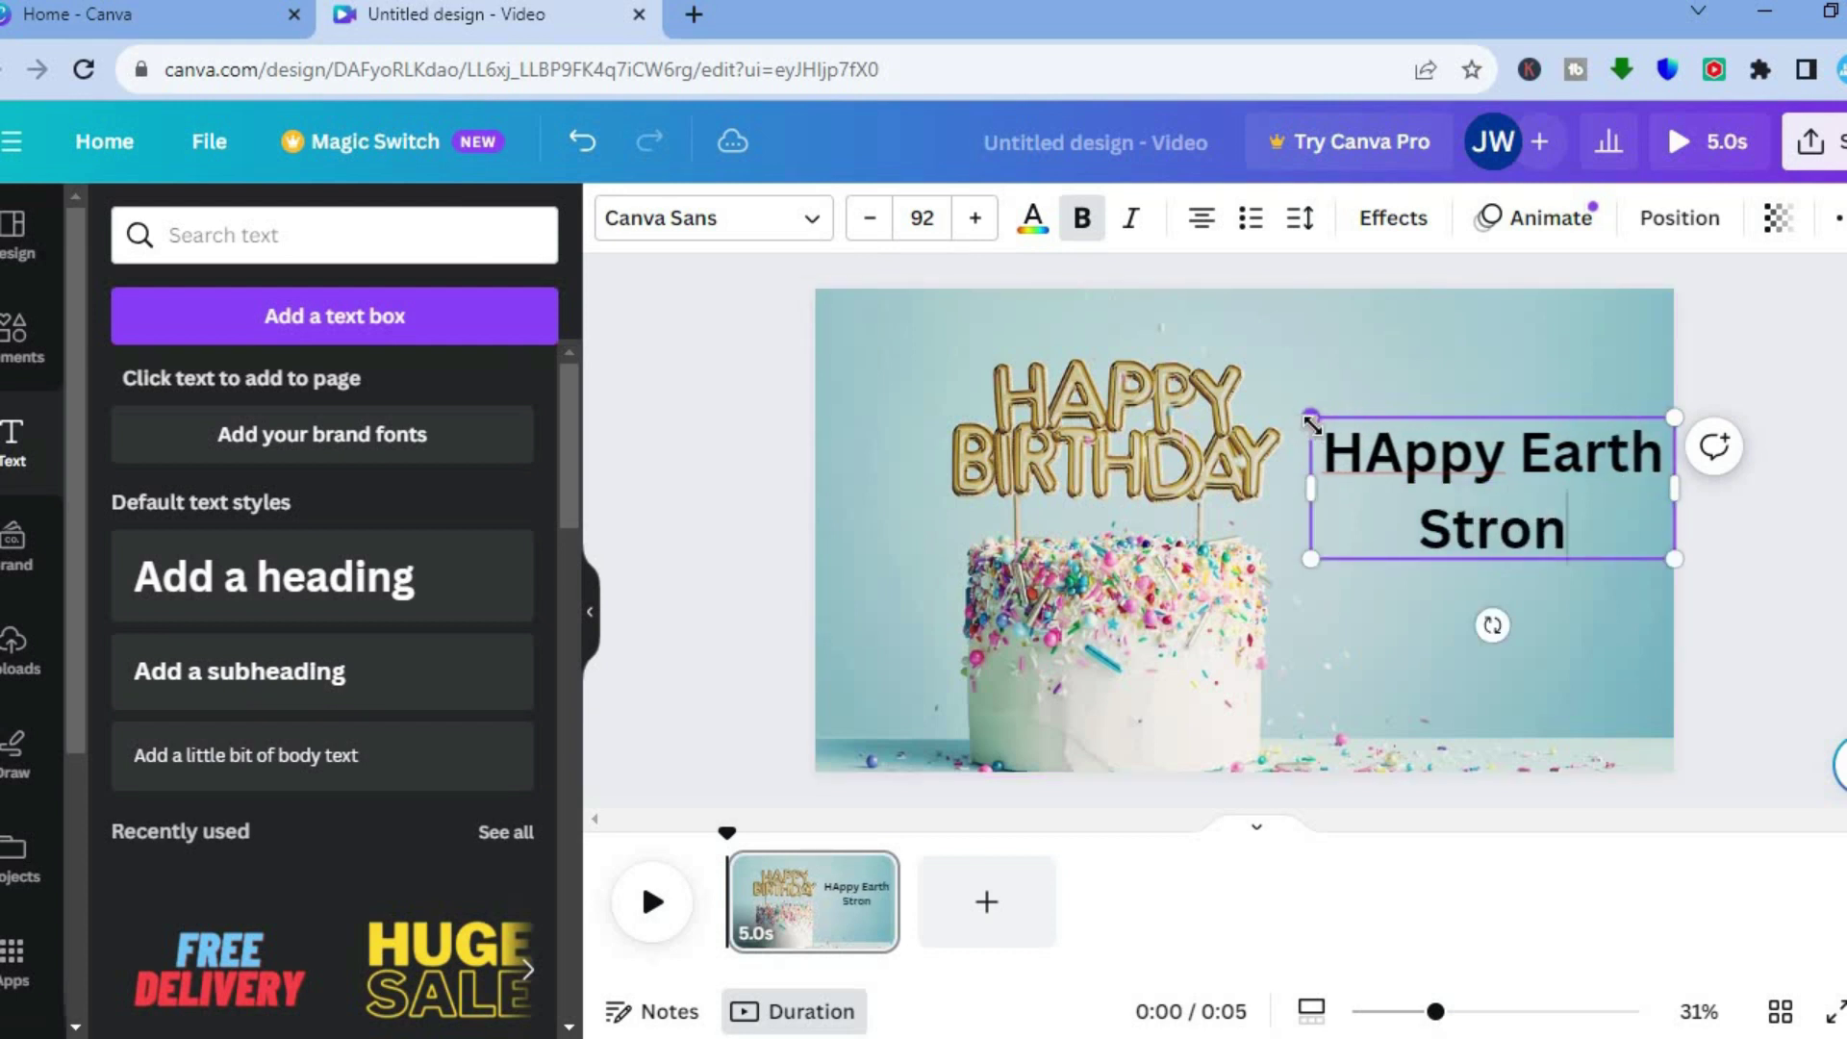
pyautogui.write('g JAson')
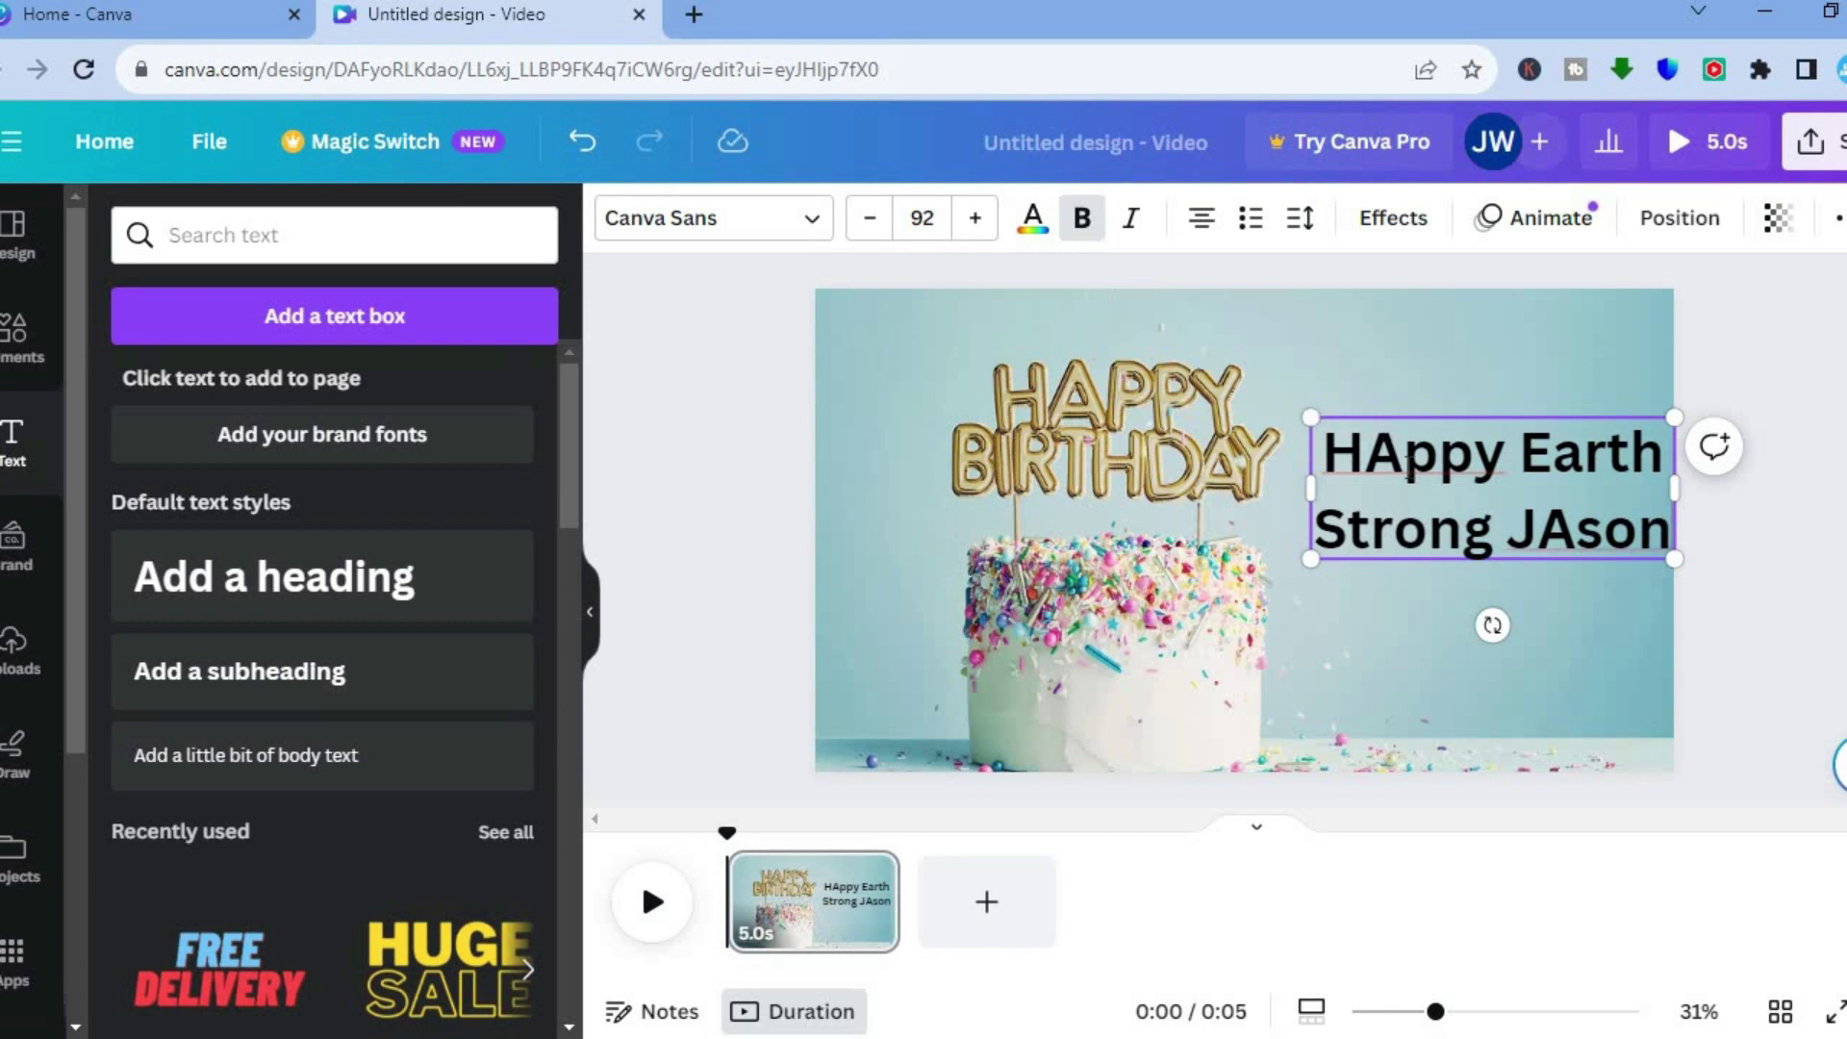
# Correct the wrongly capitalised second letter to a lowercase "a" in "Happy" and in the recipient's name.
pyautogui.press('BackSpace')
pyautogui.write('a')
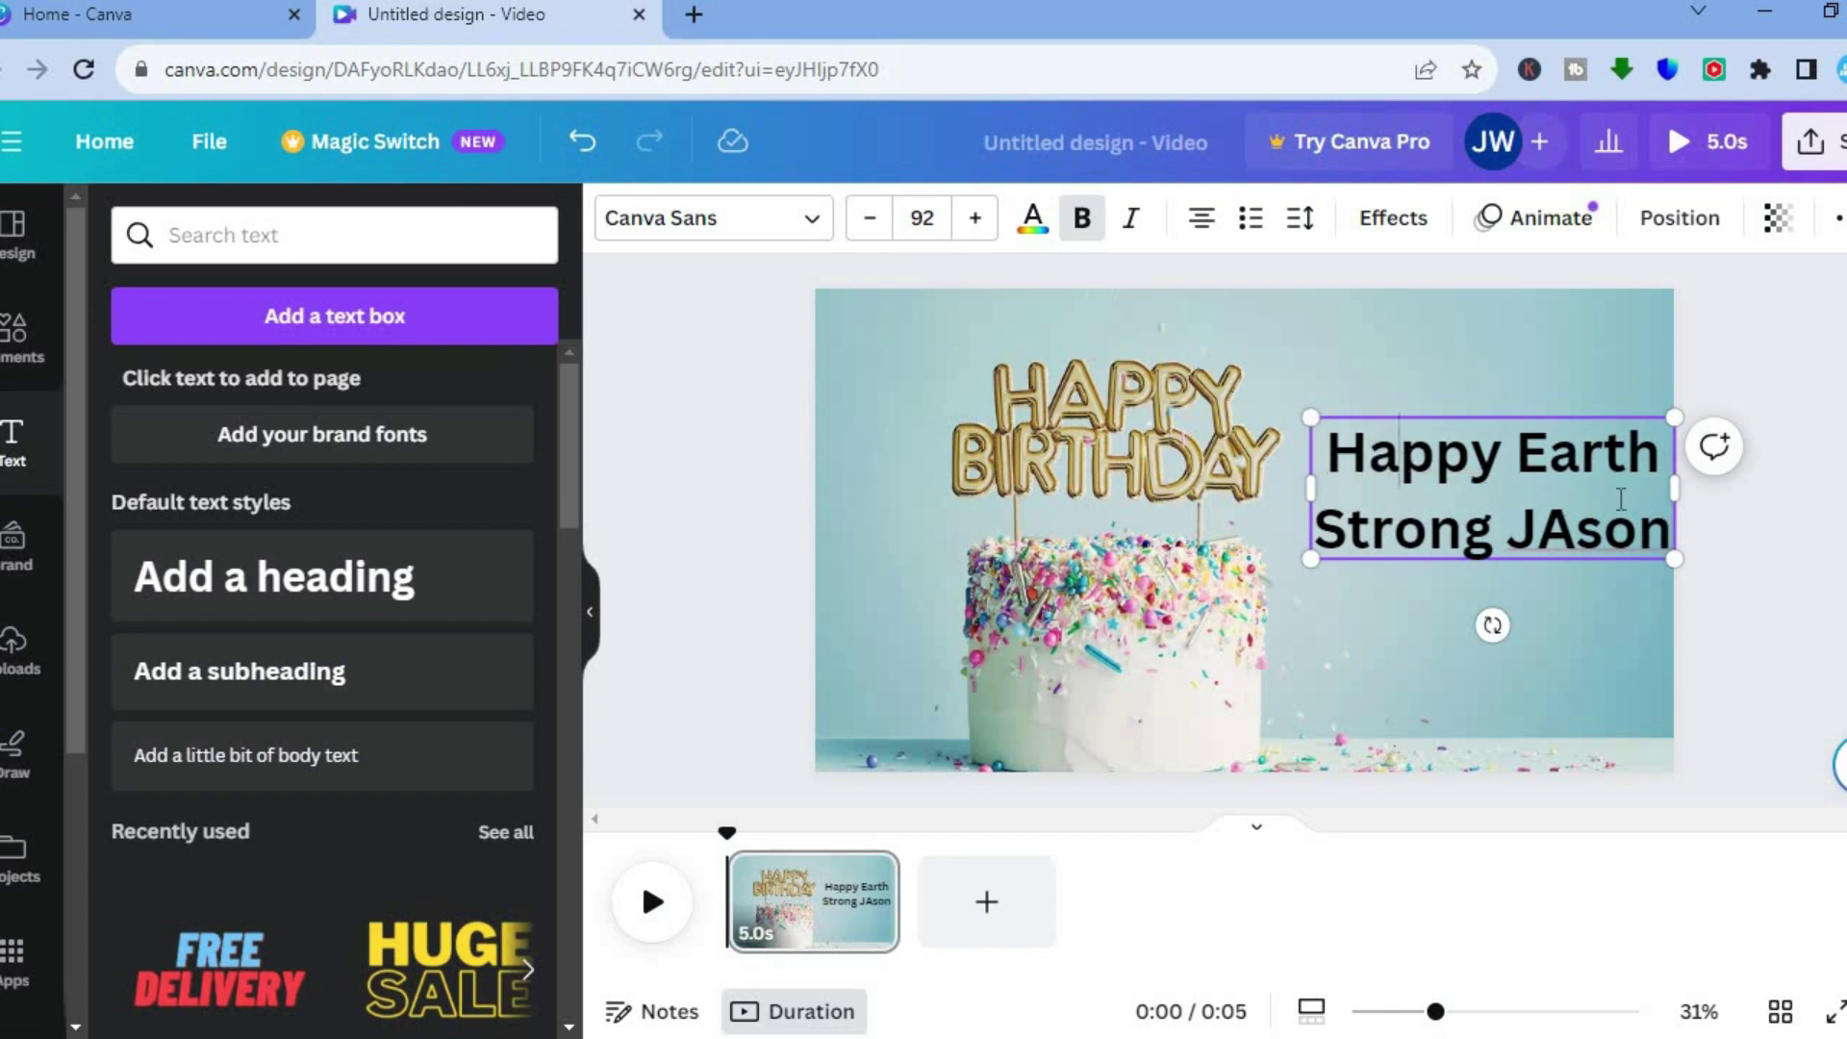
pyautogui.click(1578, 520)
pyautogui.press('BackSpace')
pyautogui.write('a')
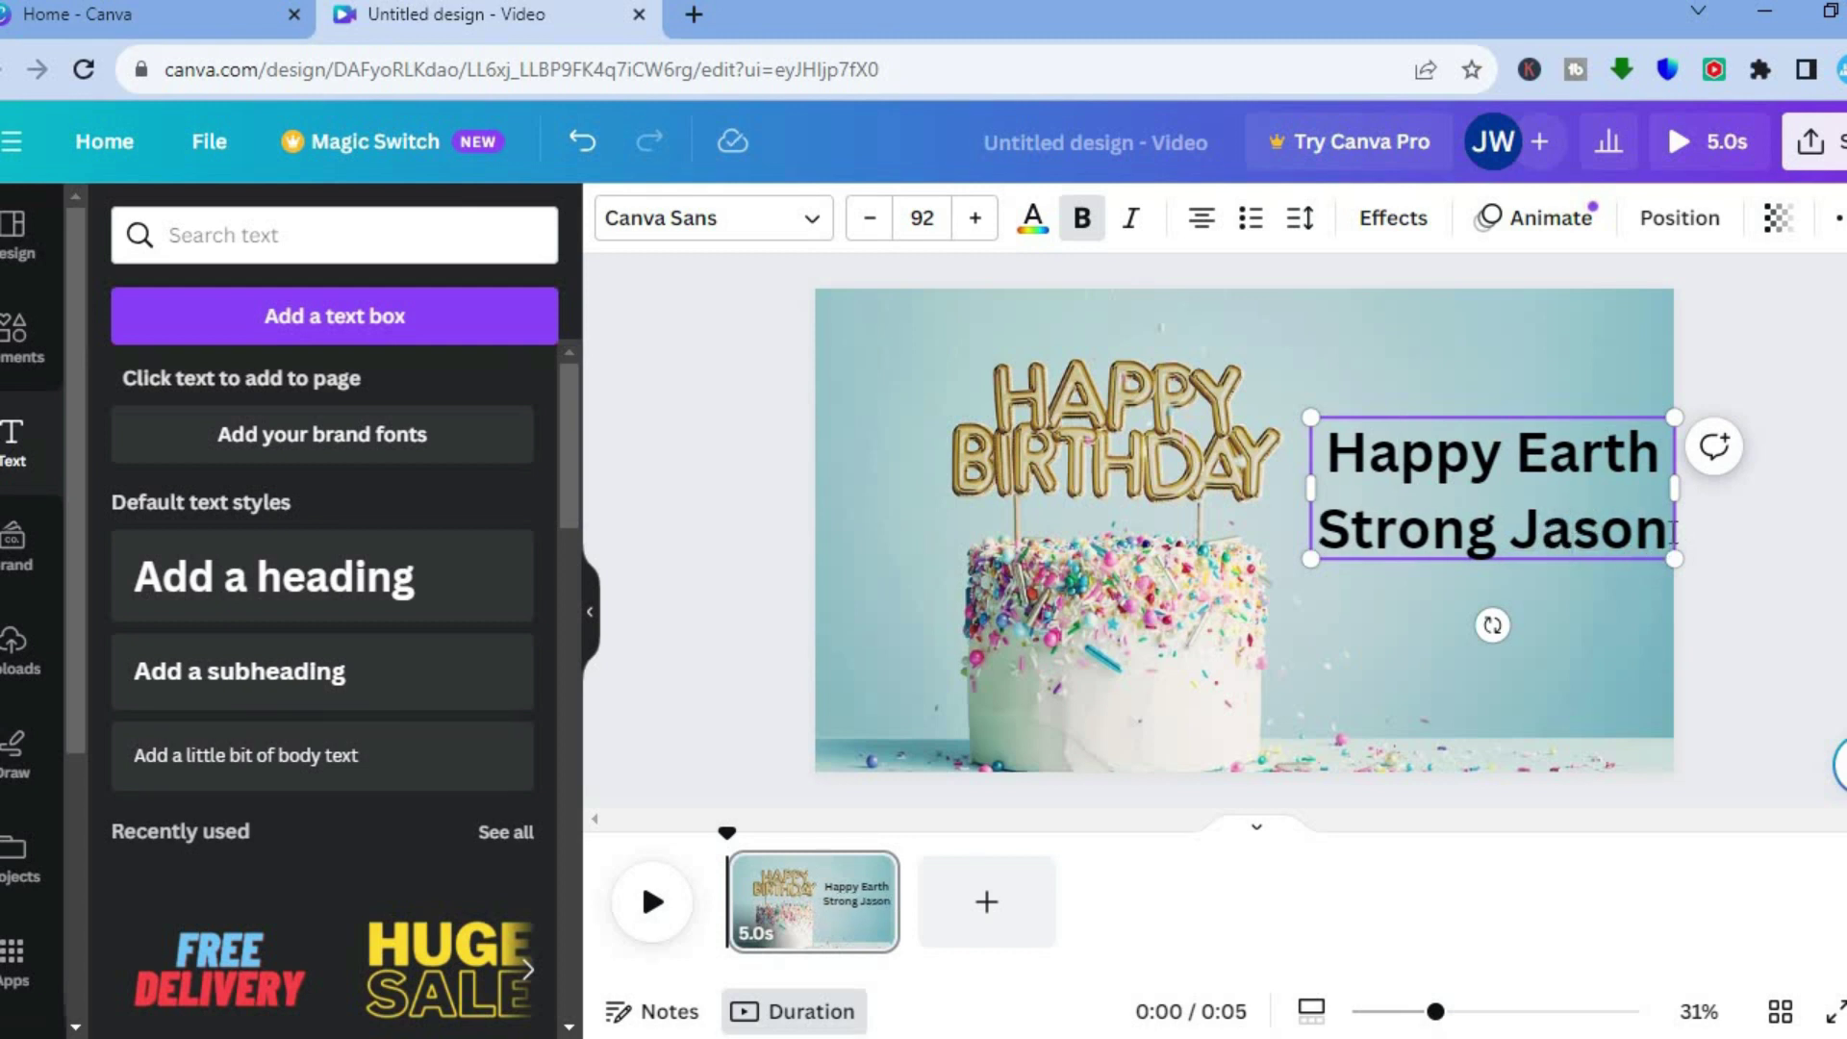
# Change the font of the whole greeting text to Special Elite.
pyautogui.hotkey('ctrl', 'a')
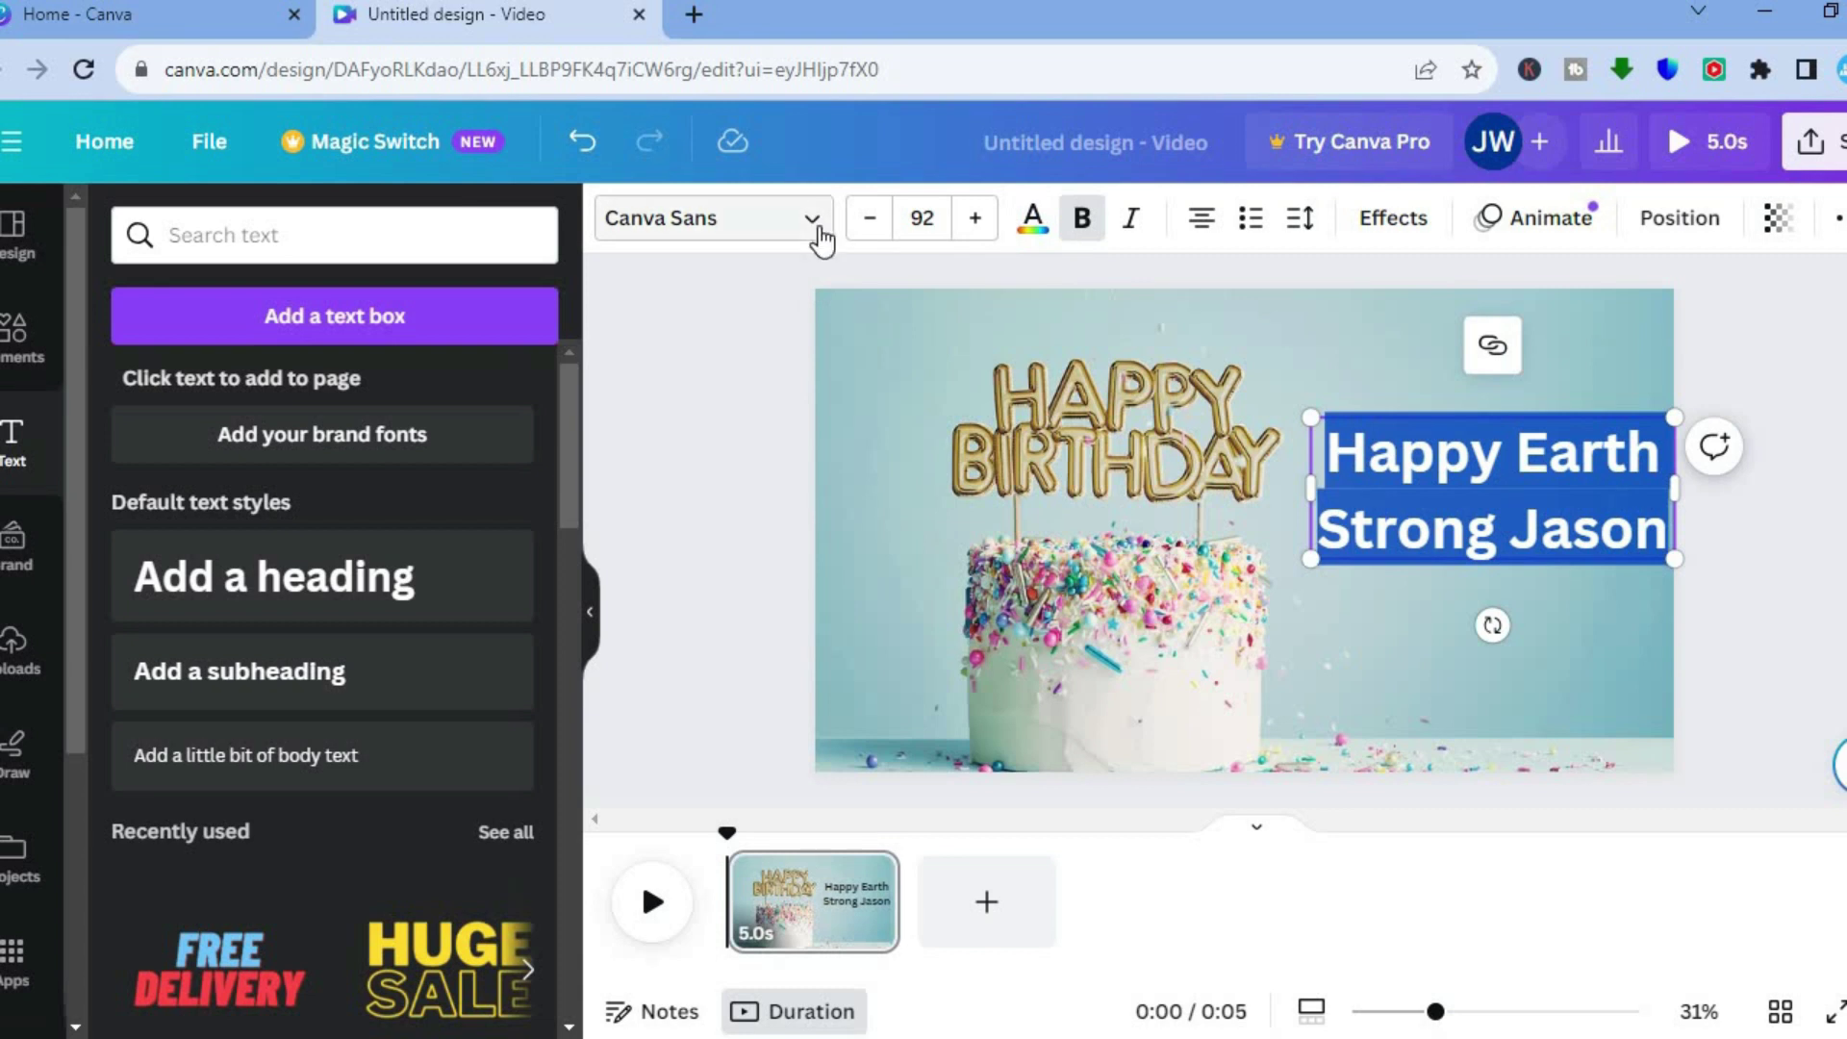
pyautogui.click(813, 220)
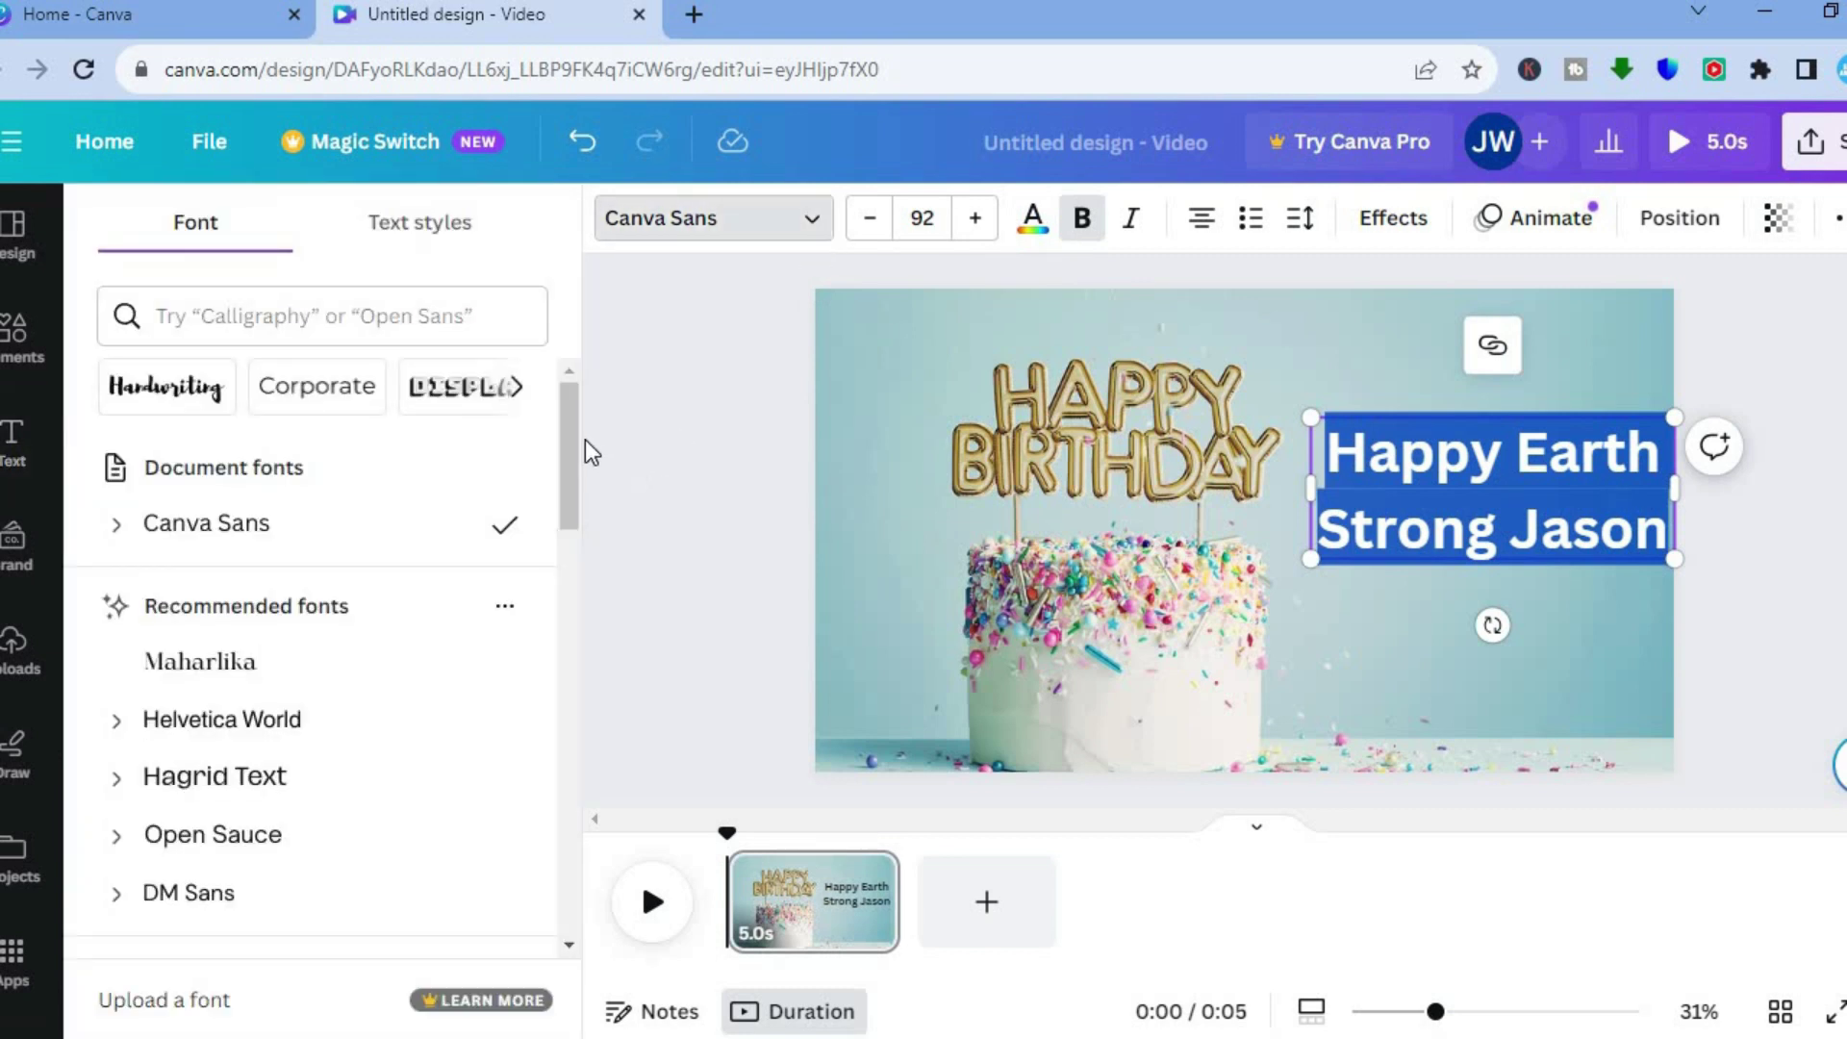
pyautogui.moveTo(570, 448); pyautogui.dragTo(564, 606)
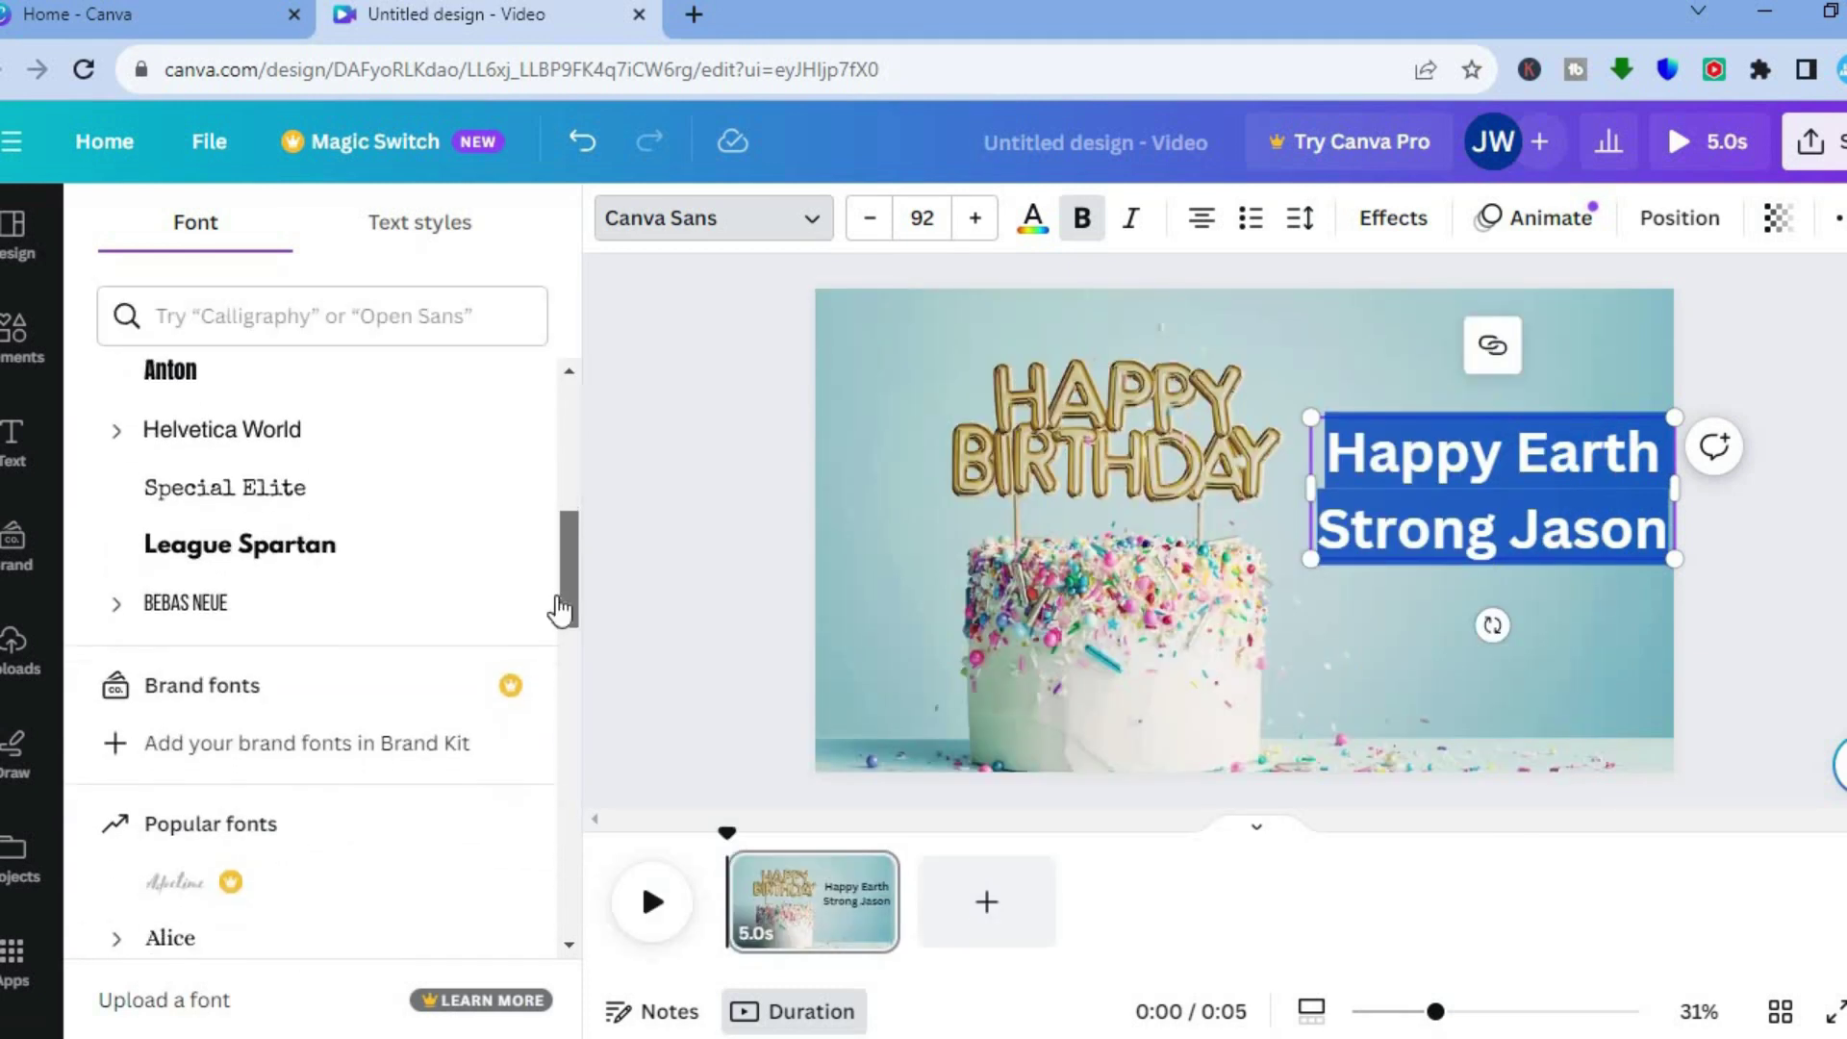
pyautogui.click(384, 513)
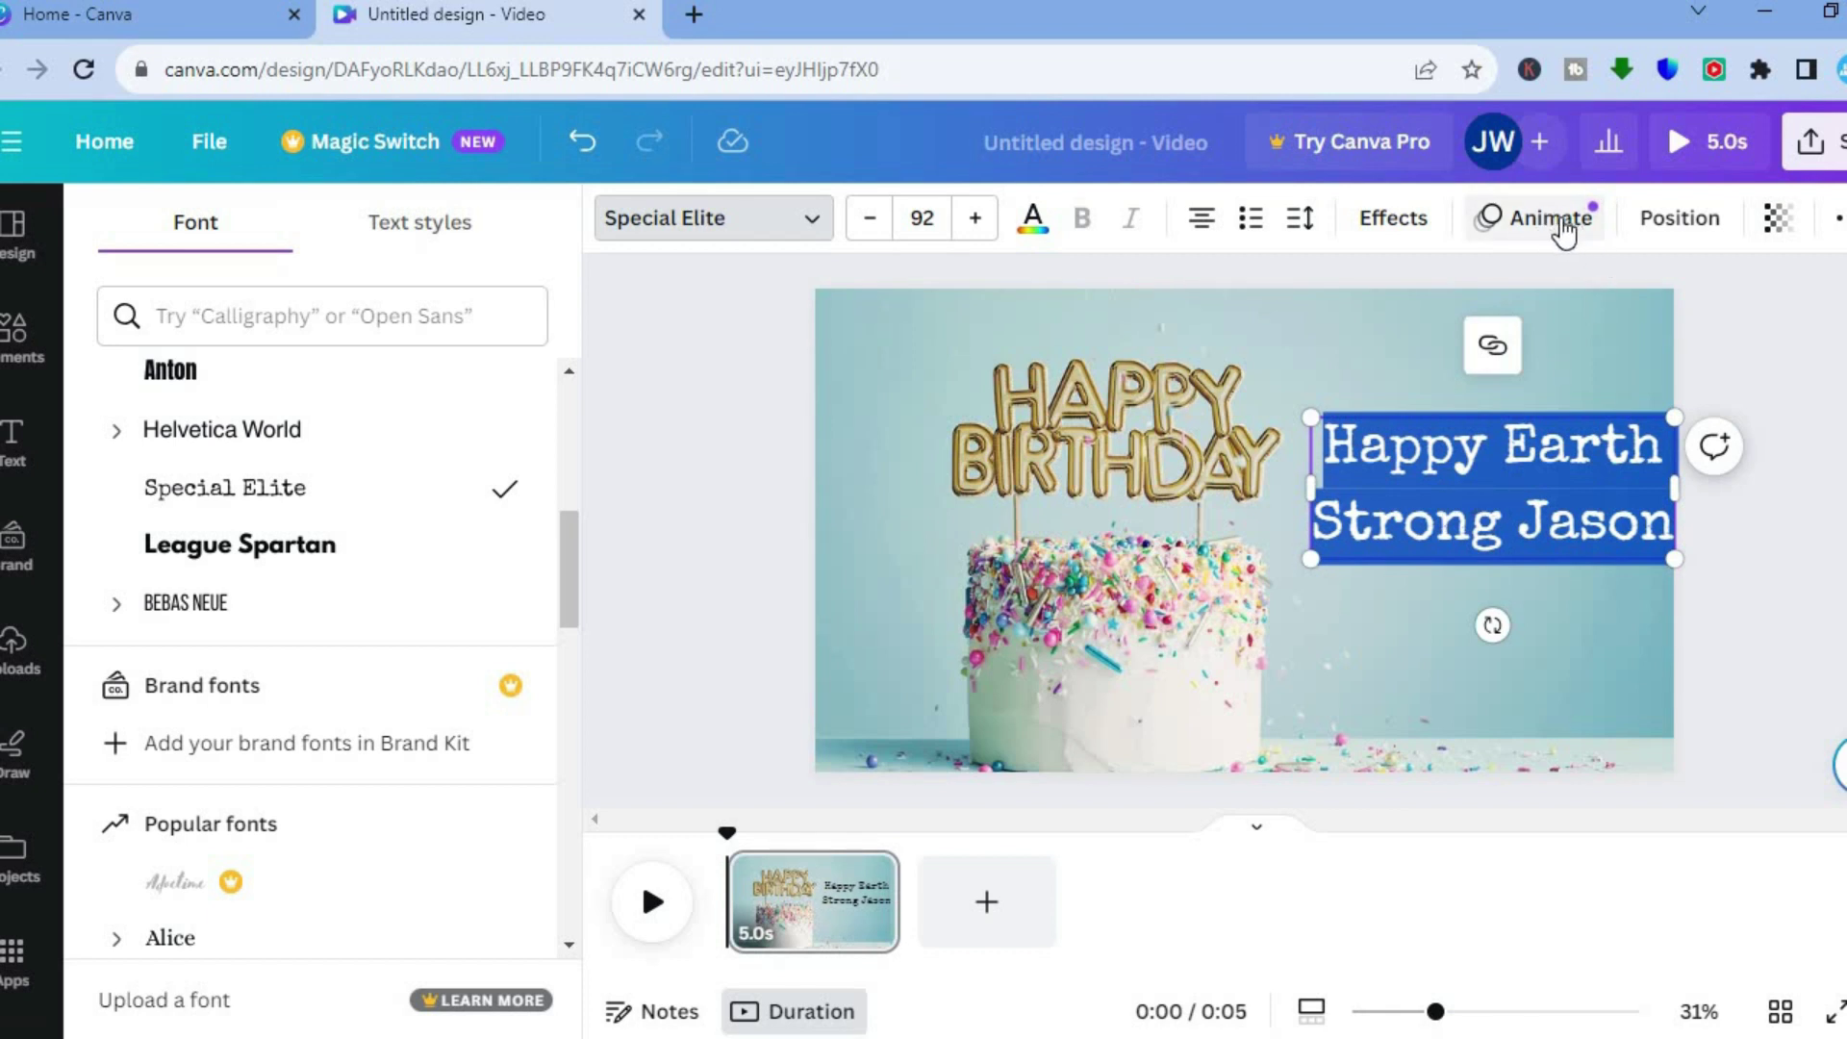
# Preview the text animations and apply the Typewriter animation to the greeting.
pyautogui.click(1563, 223)
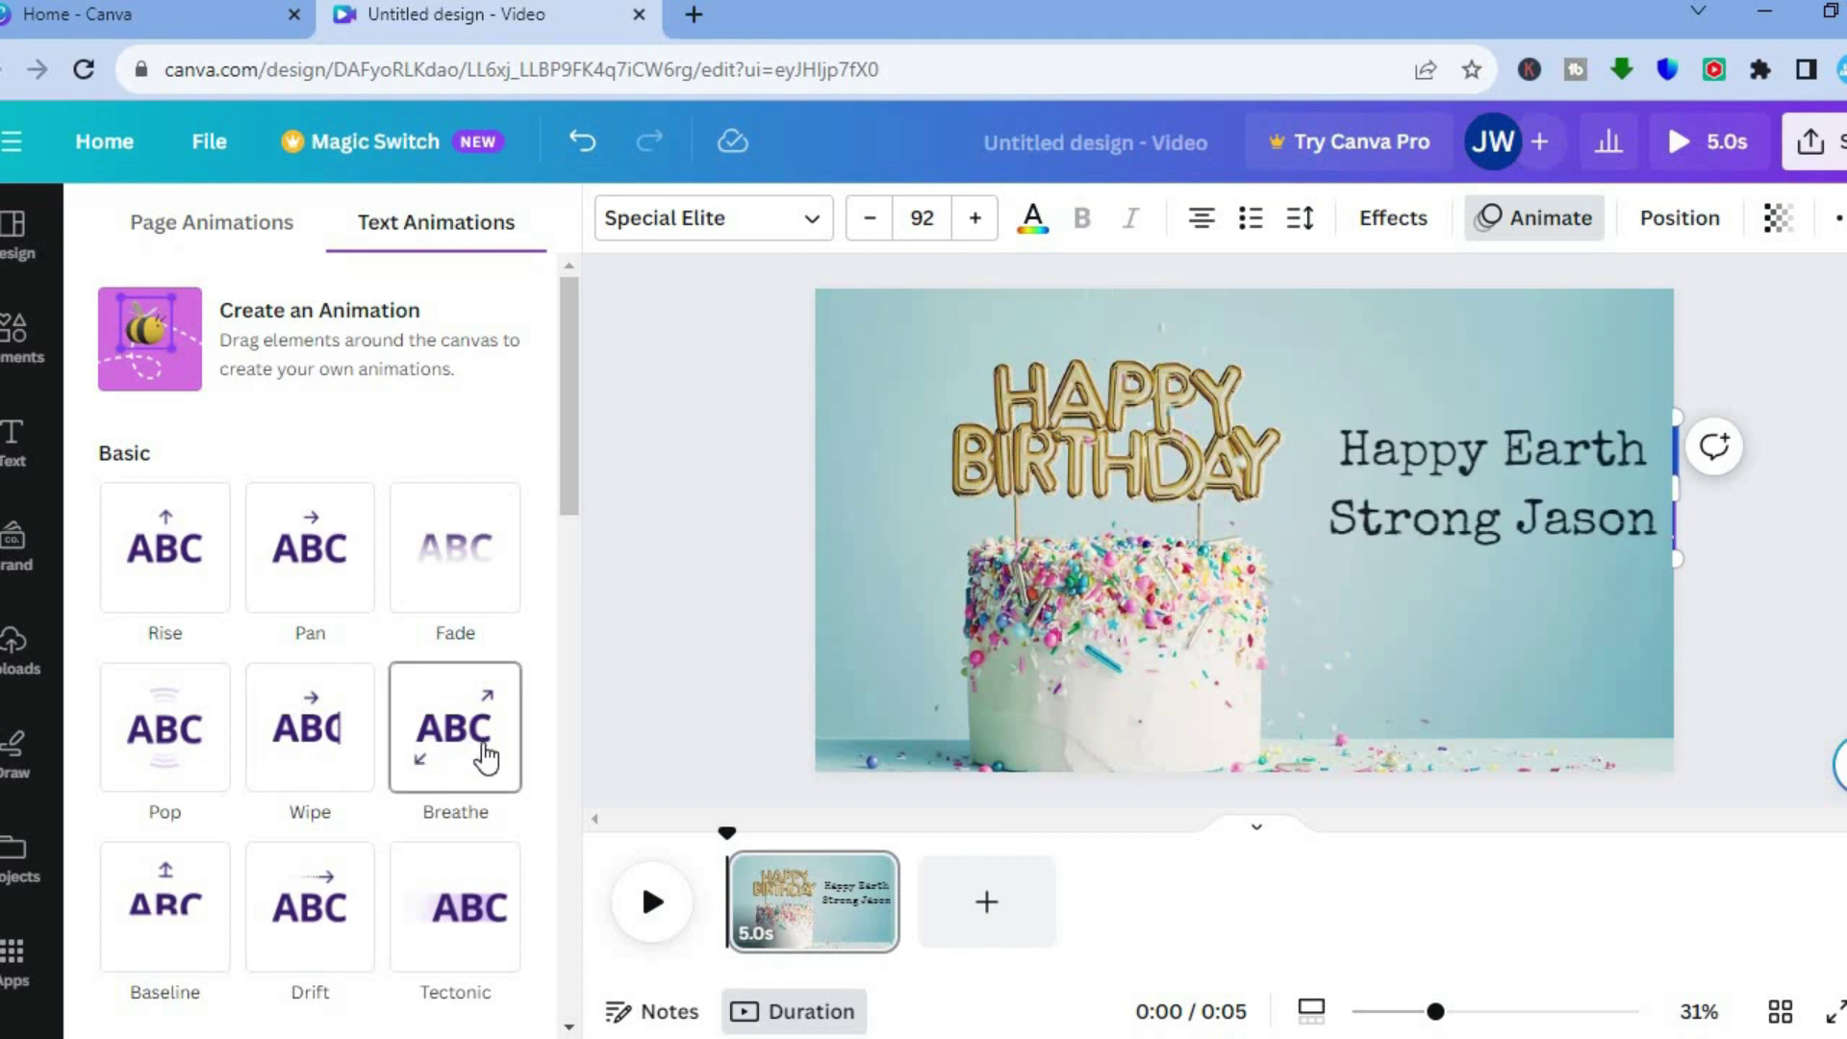
pyautogui.moveTo(562, 495); pyautogui.dragTo(563, 578)
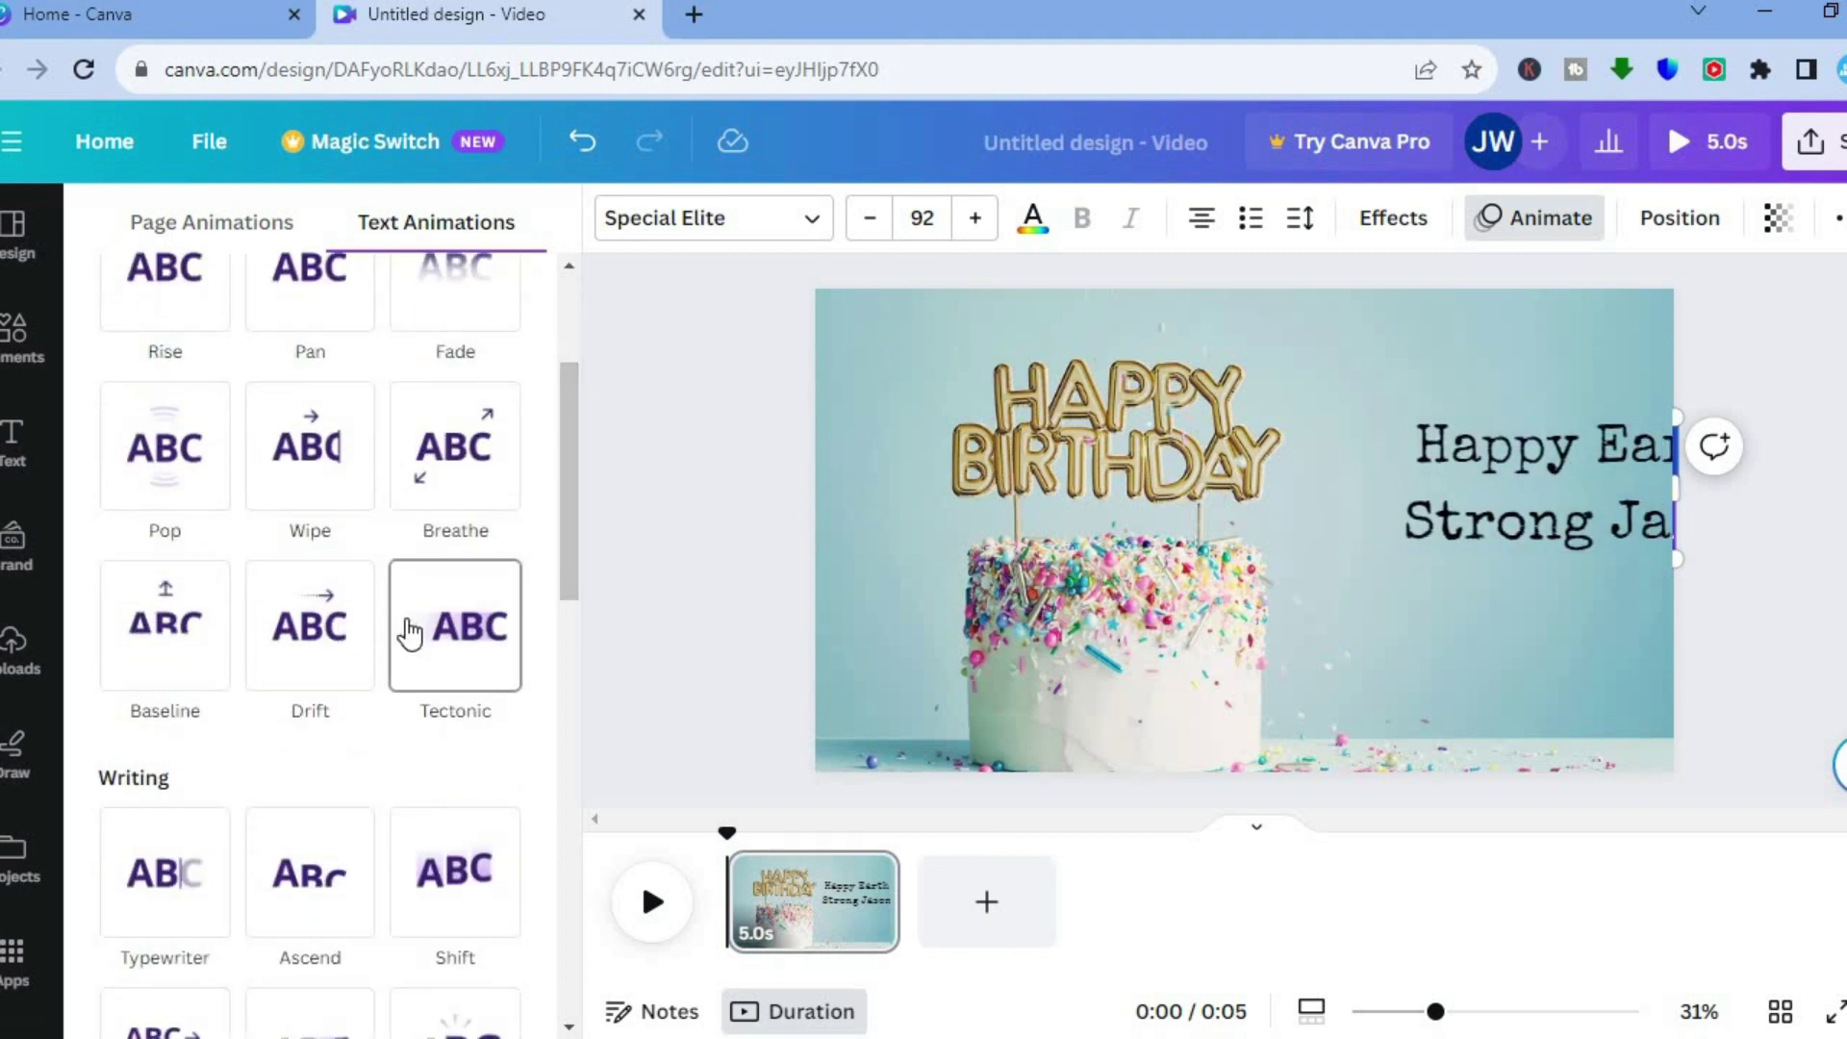
pyautogui.click(192, 637)
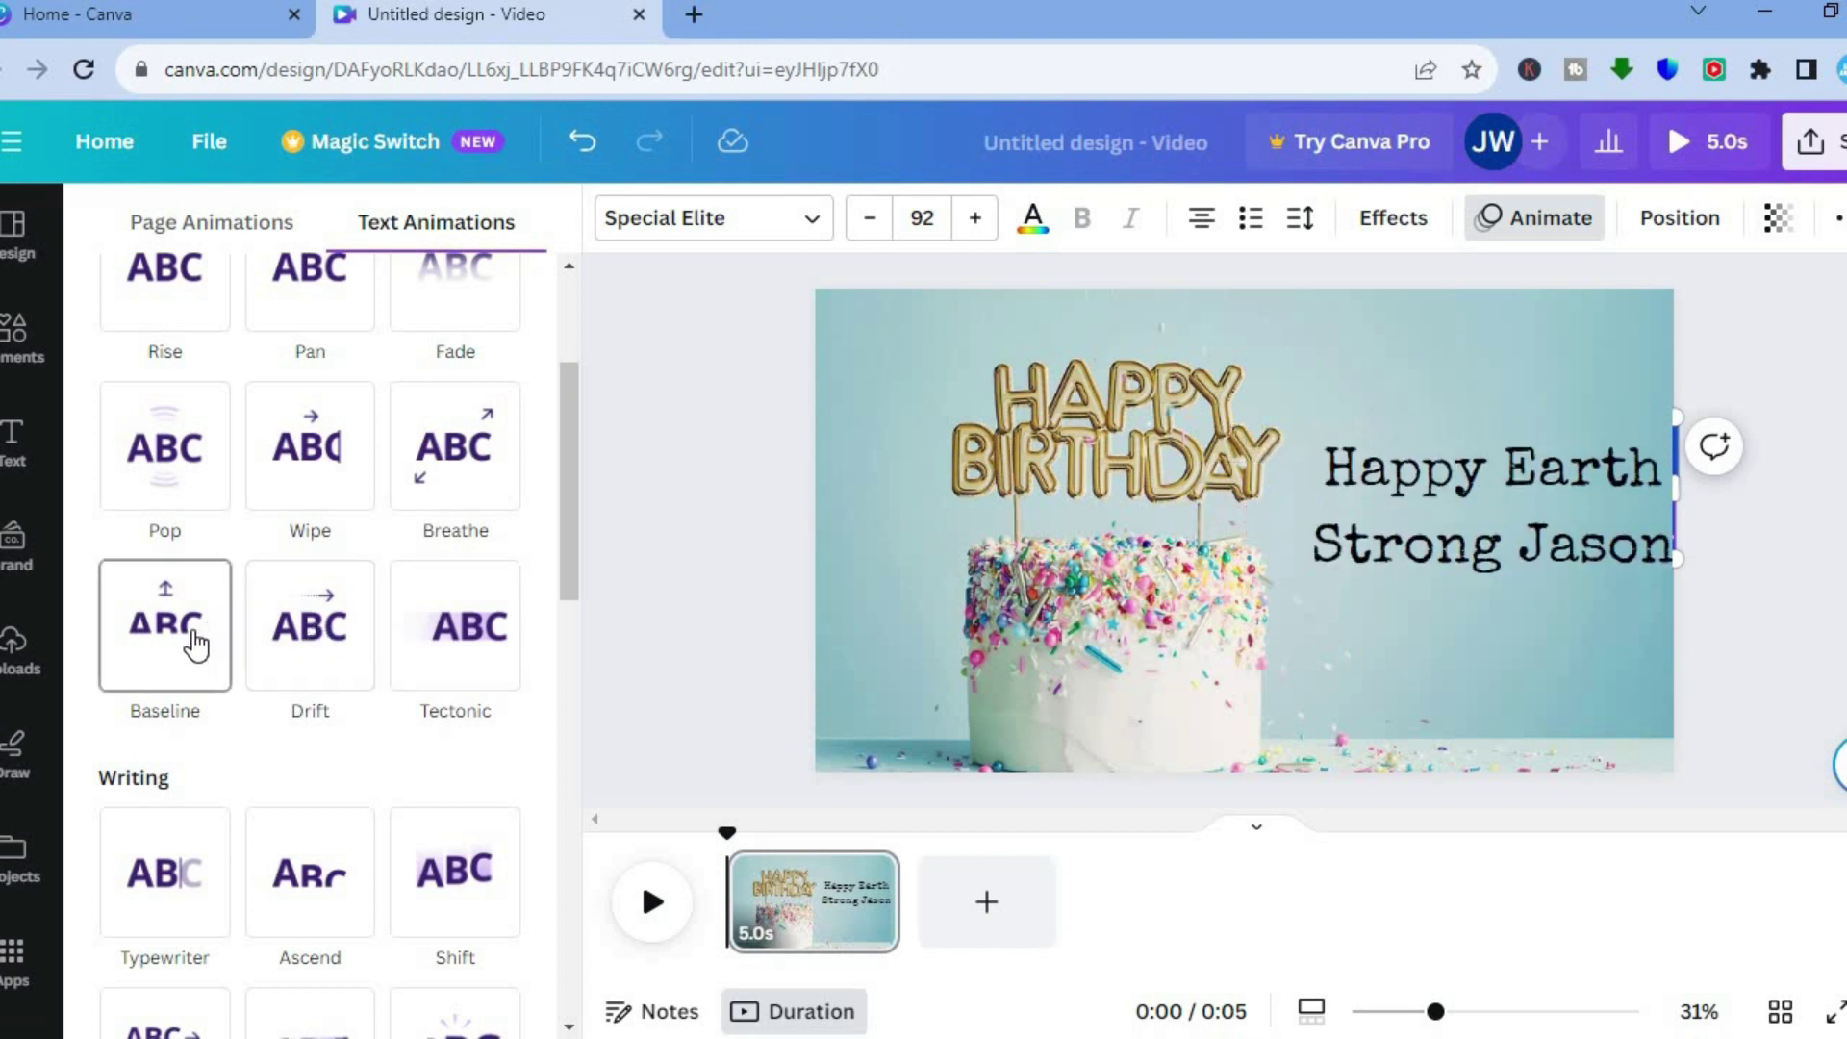
pyautogui.click(160, 878)
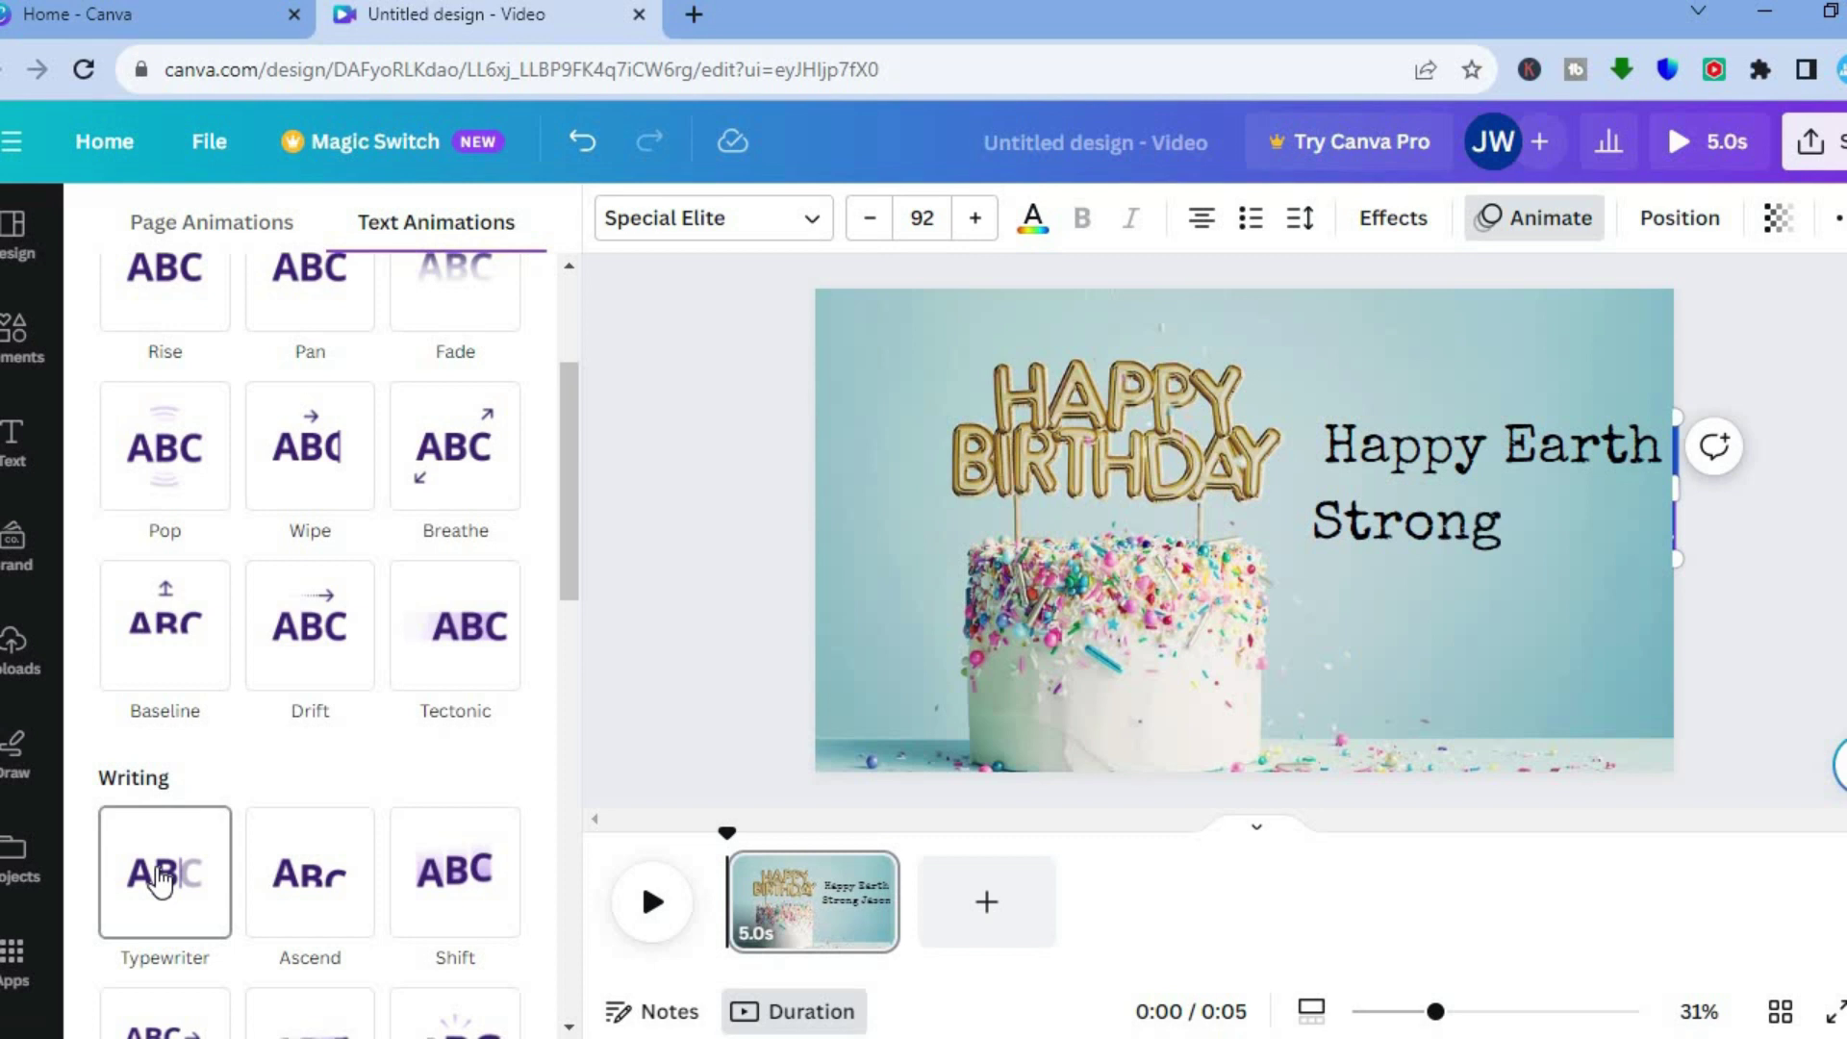
pyautogui.click(161, 878)
pyautogui.click(161, 883)
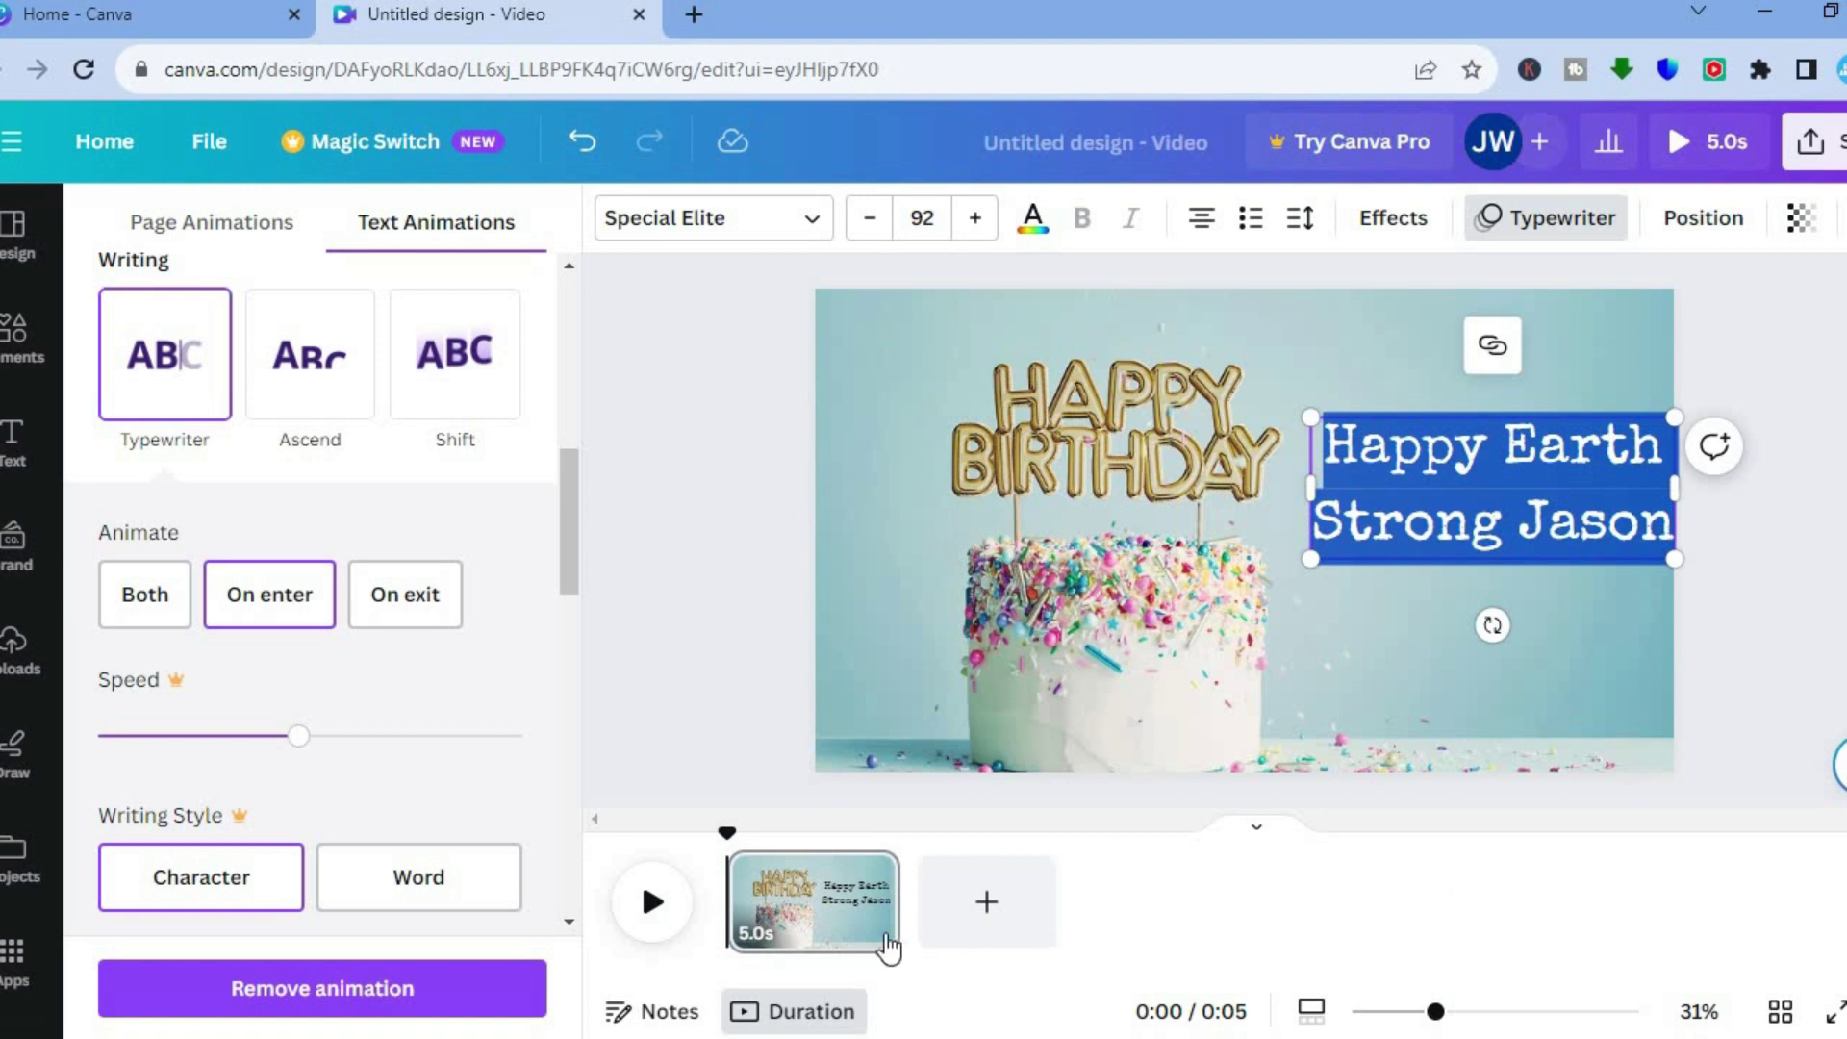
# Add a second page and fill it with the happy birthday photo of metallic balloons and gift boxes against a blue wall.
pyautogui.moveTo(894, 914); pyautogui.dragTo(894, 914)
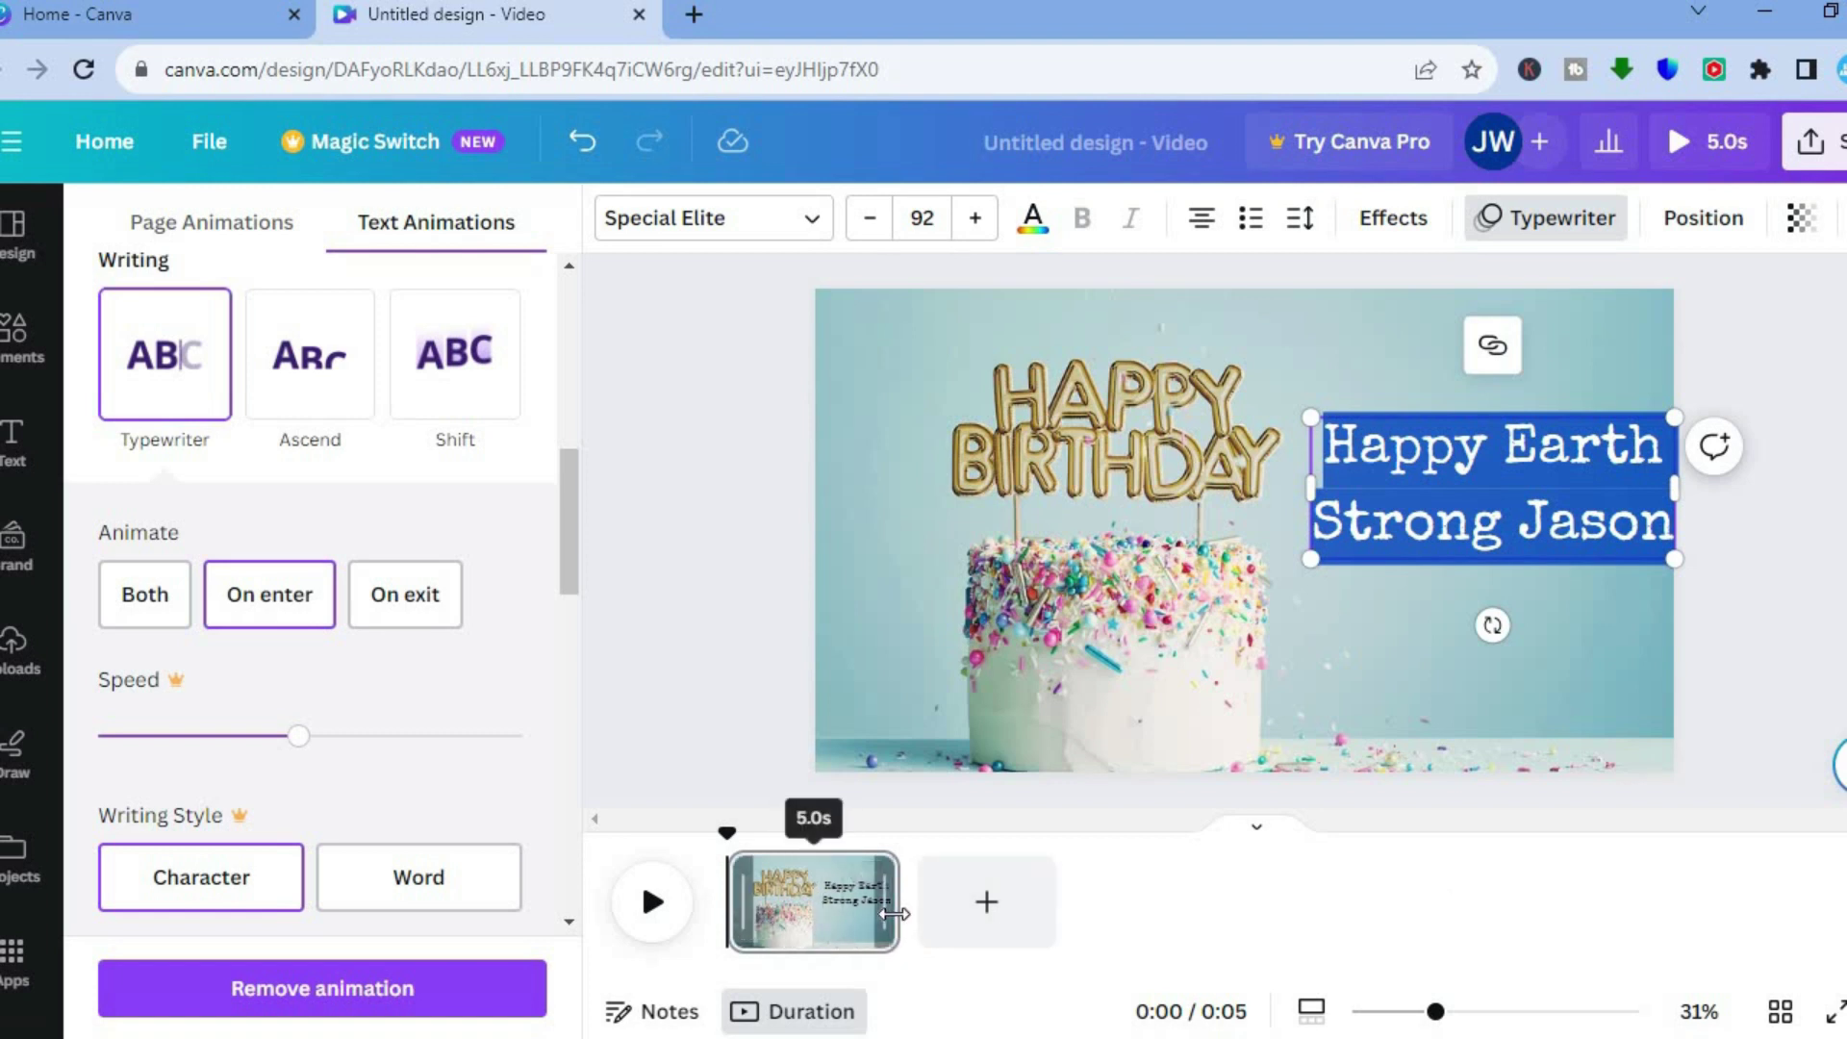
pyautogui.click(988, 918)
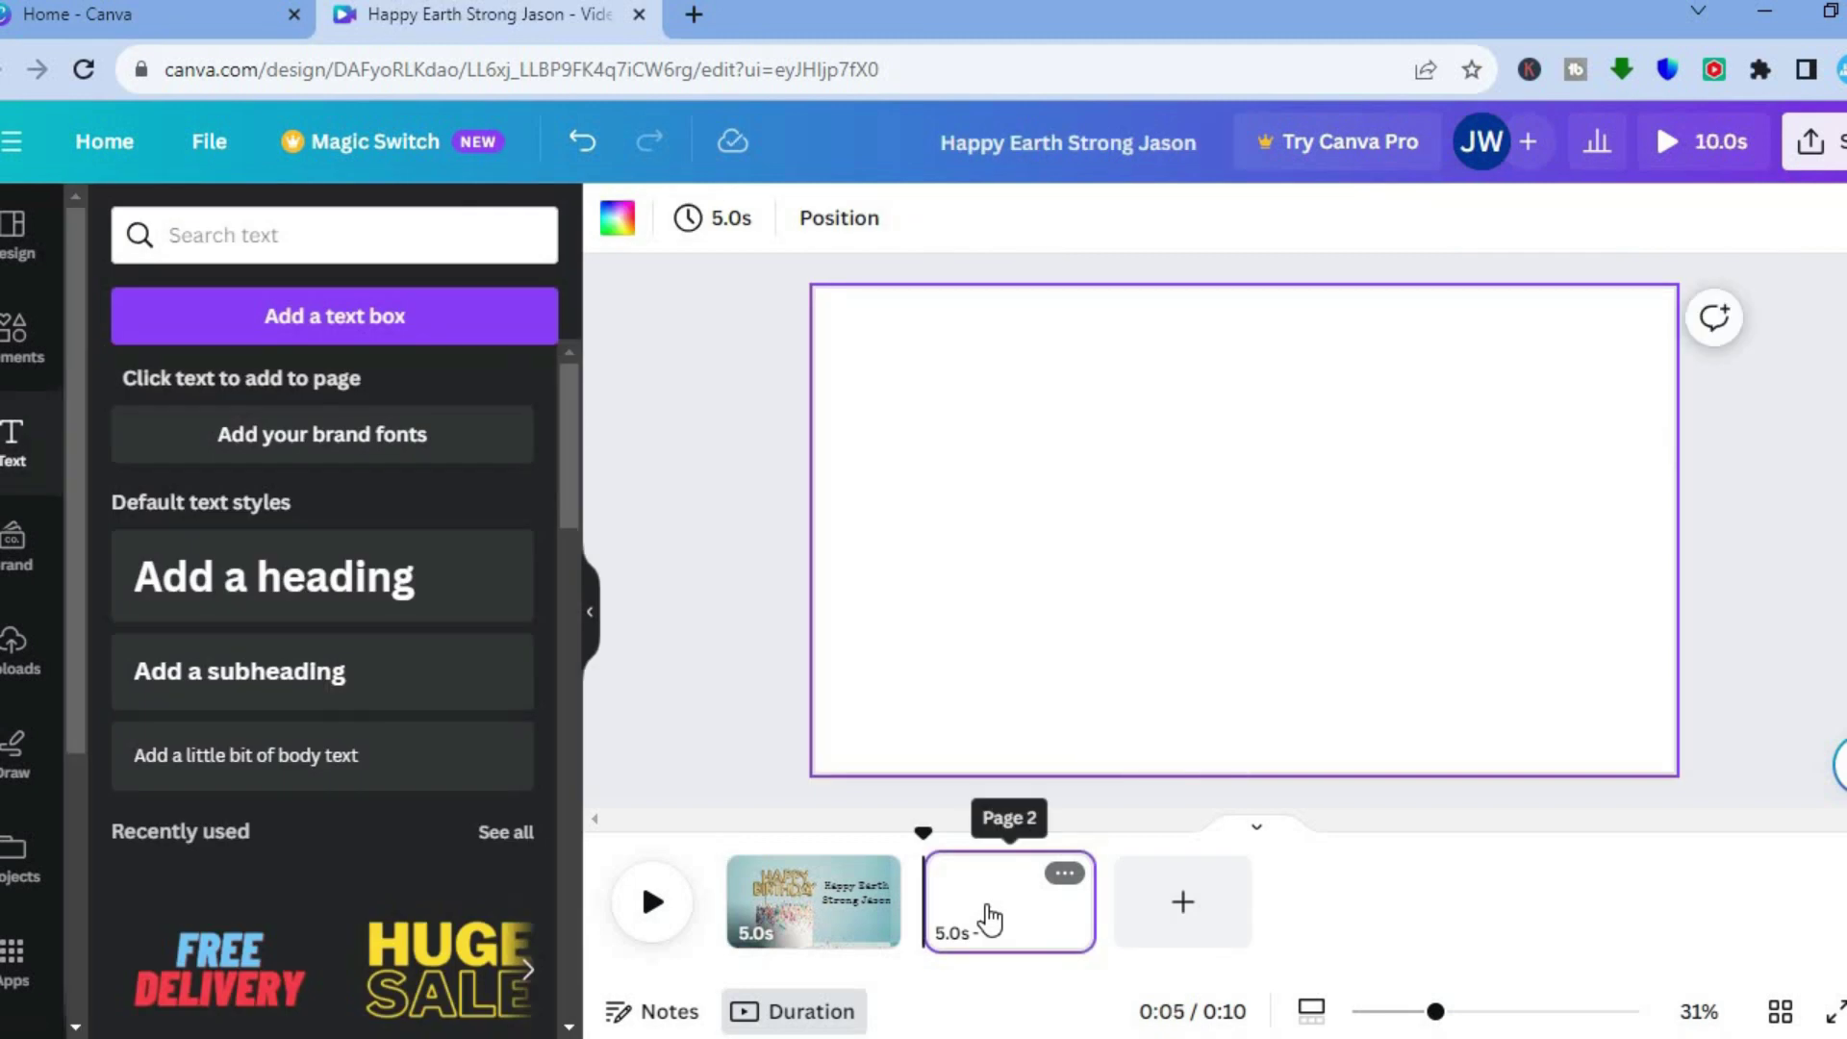
pyautogui.click(19, 361)
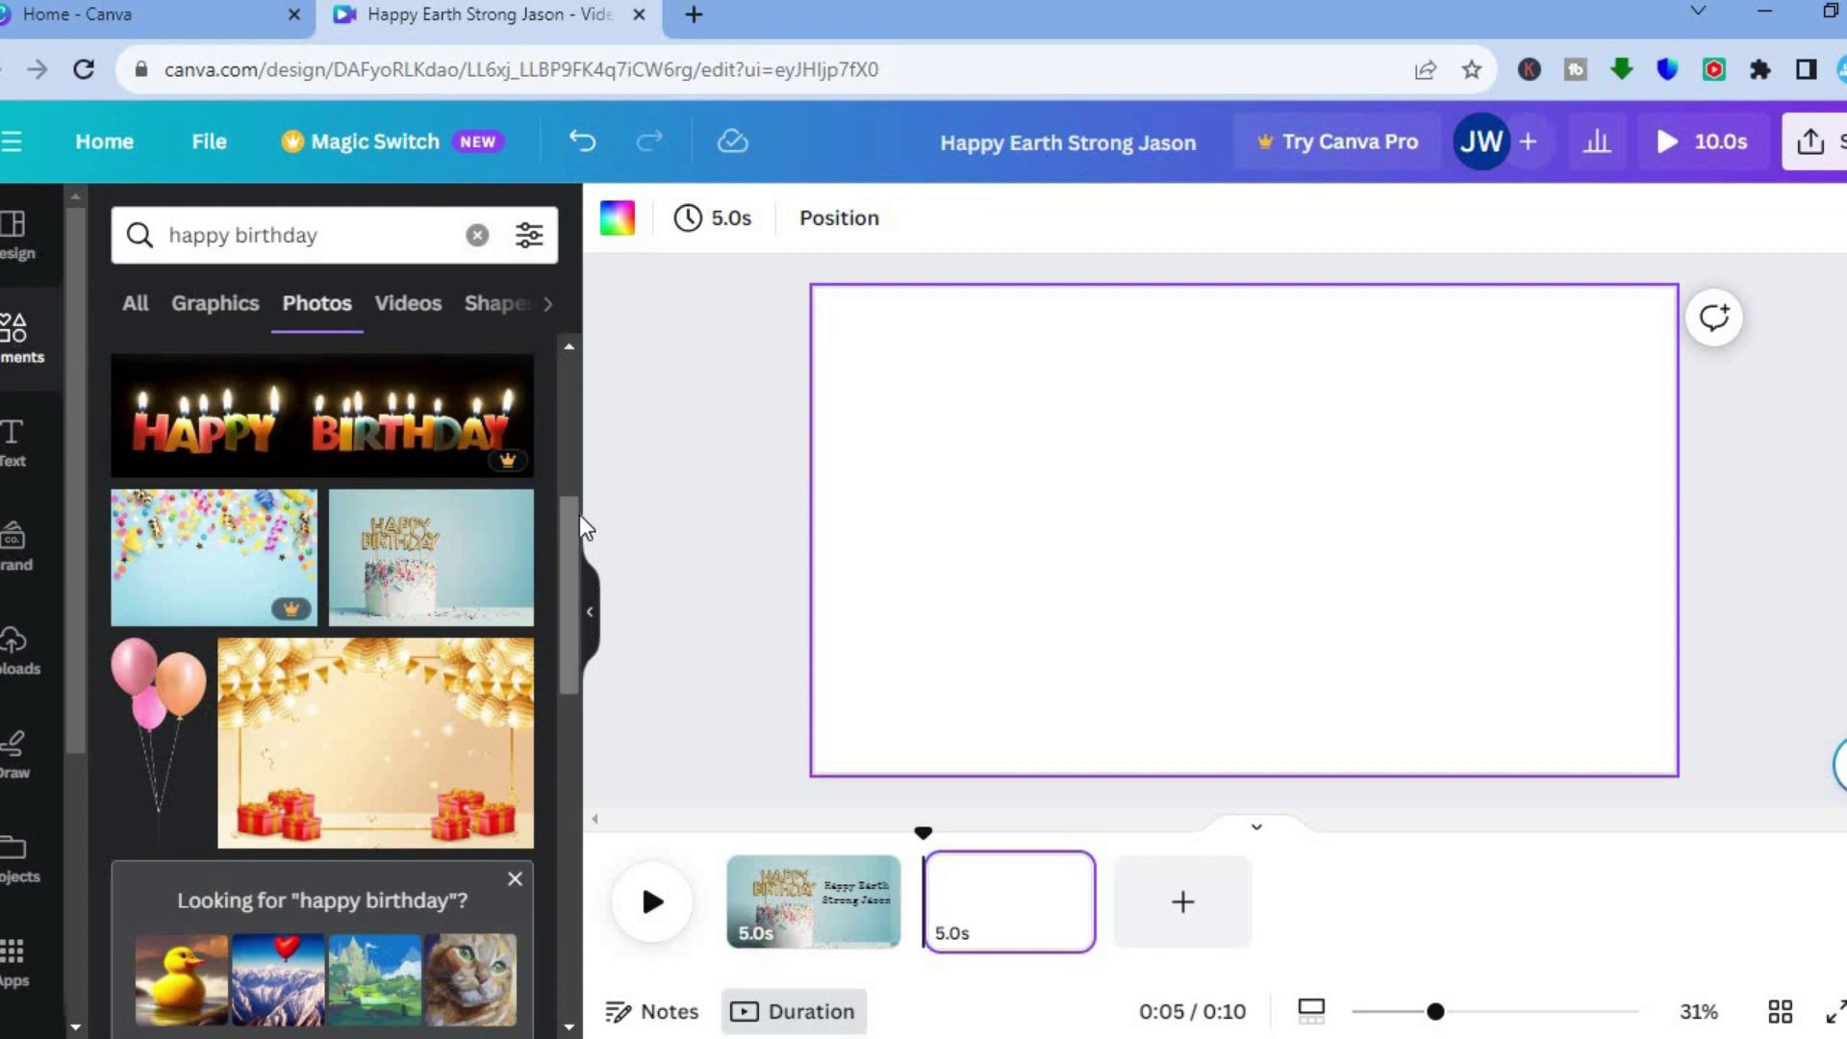
pyautogui.scroll(-3, 579, 519)
pyautogui.scroll(-4, 573, 679)
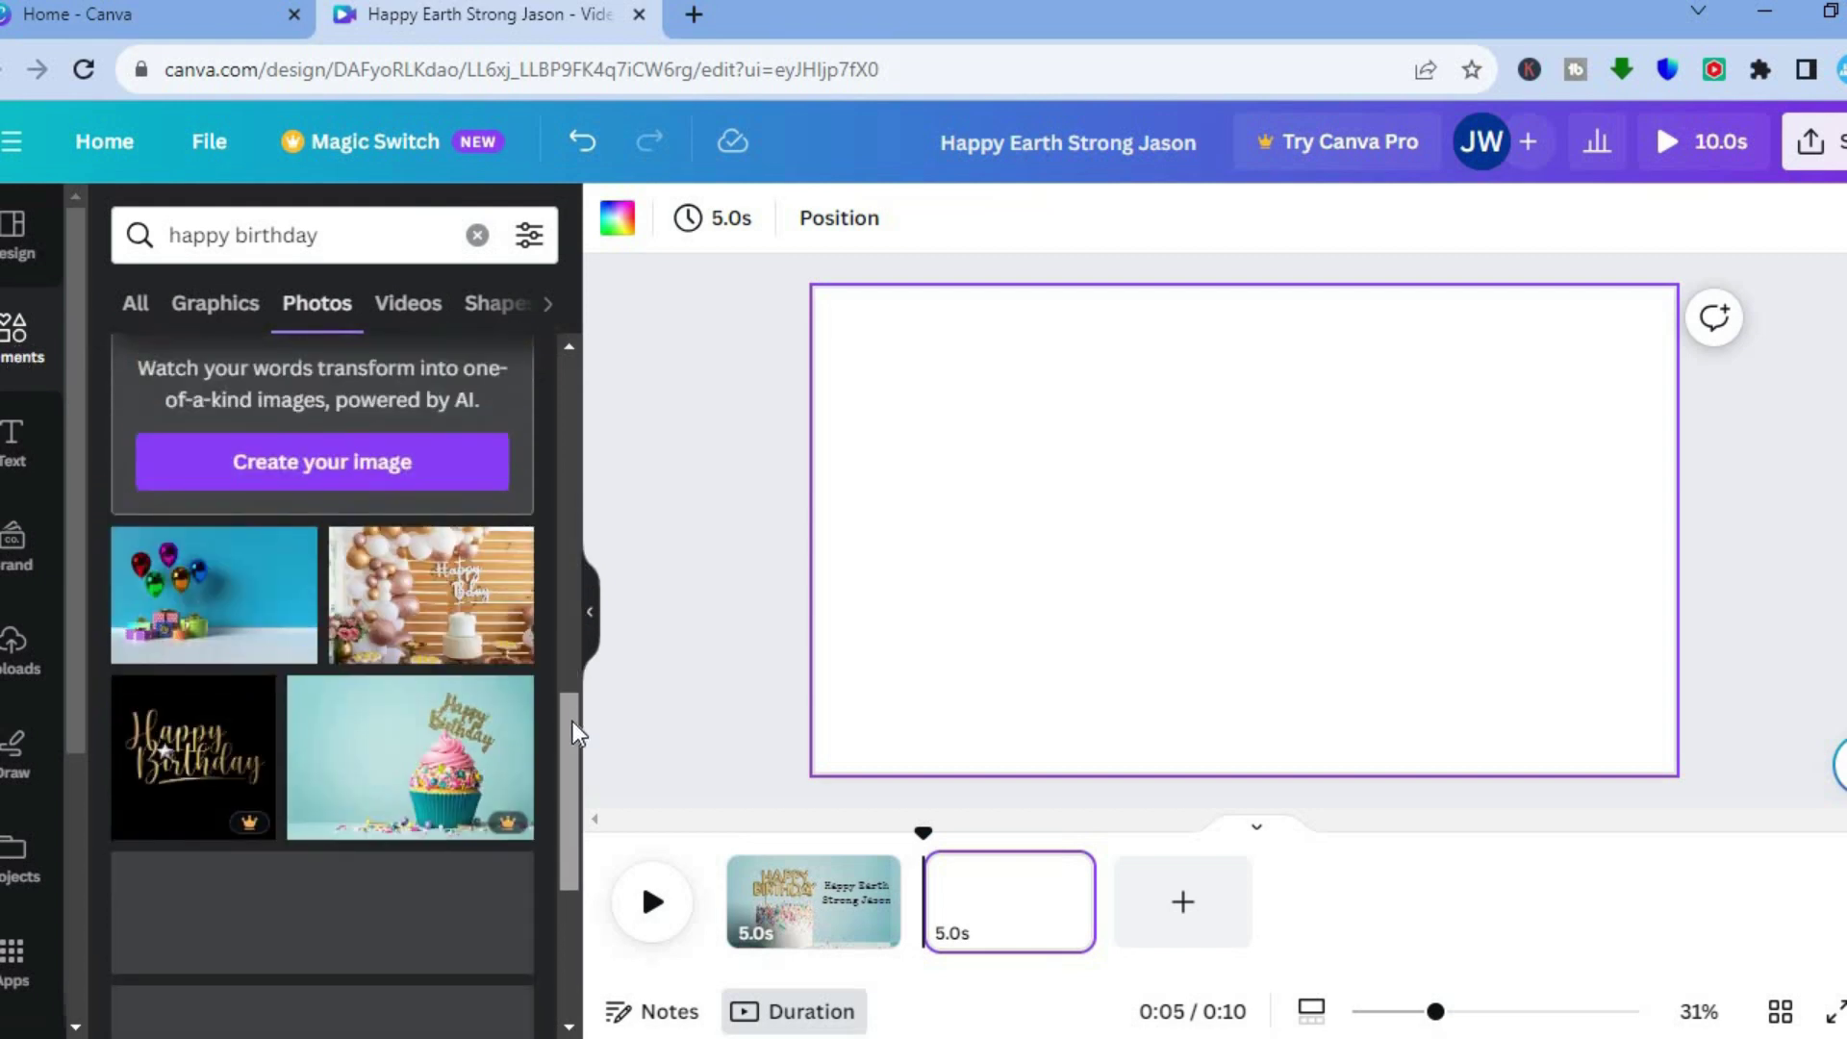
pyautogui.scroll(-1, 573, 719)
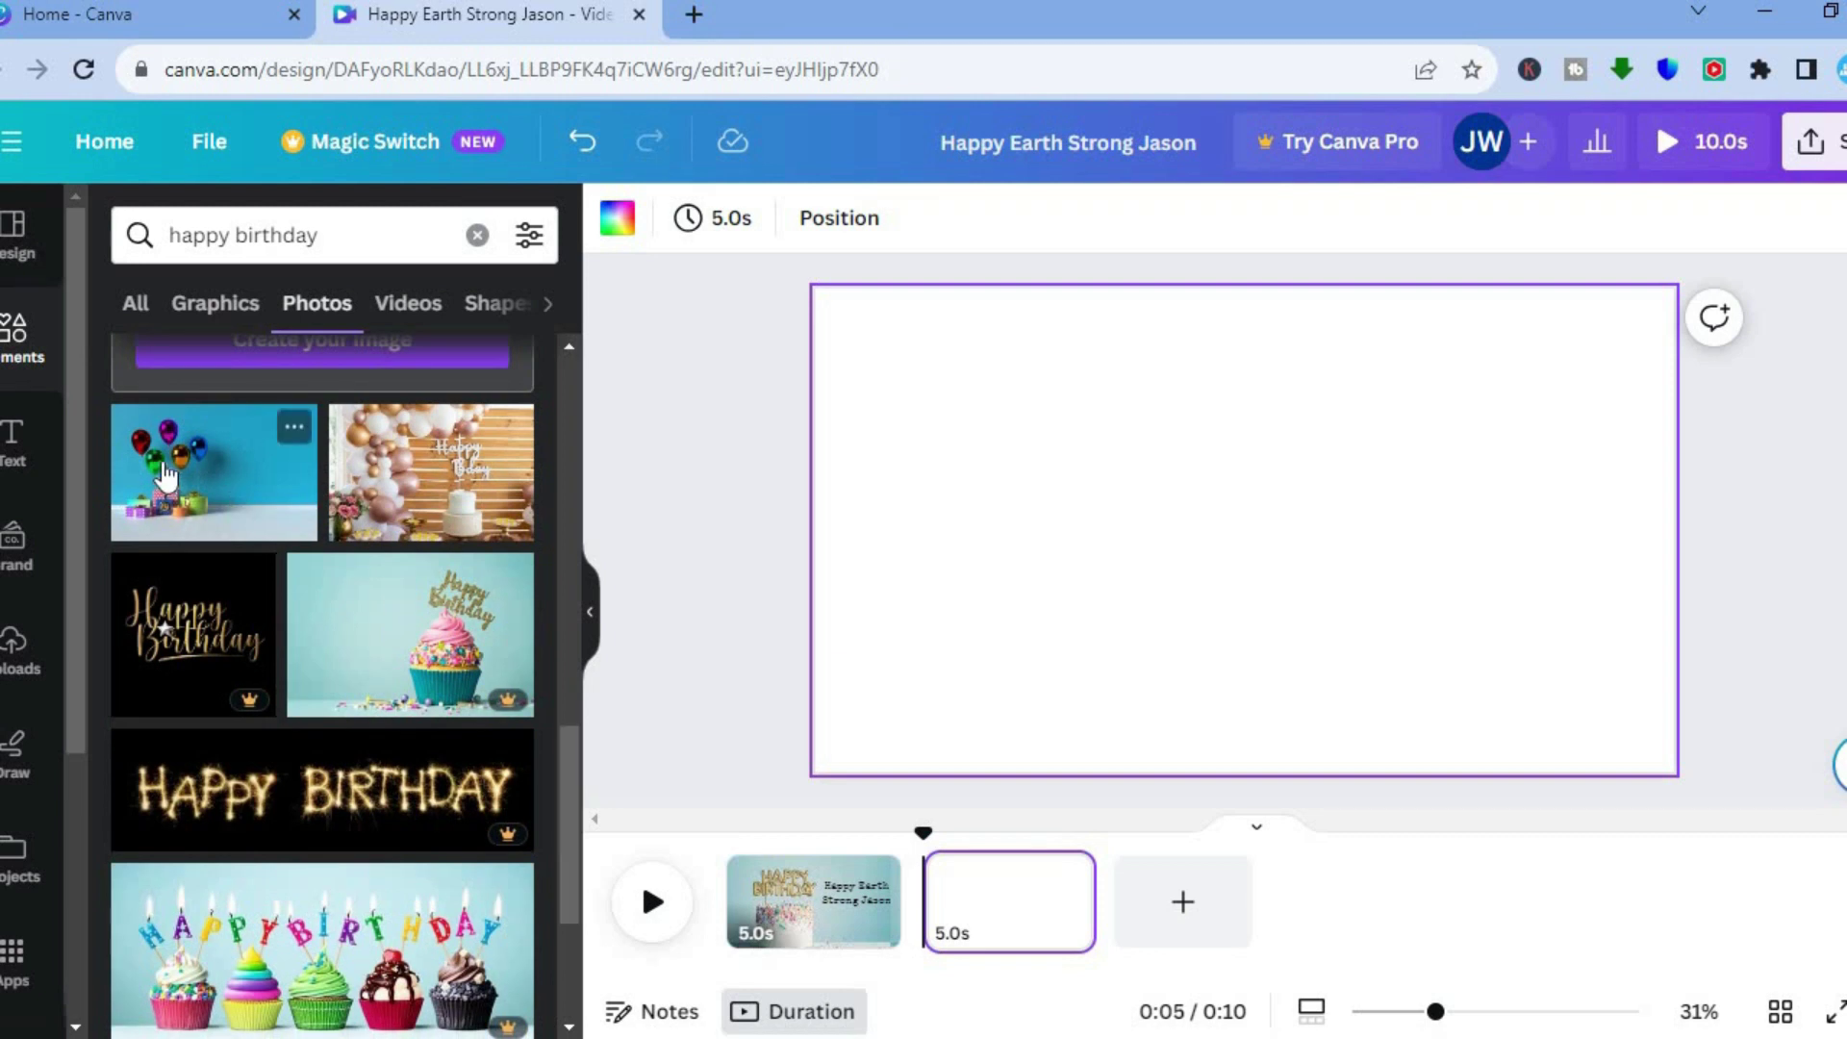
pyautogui.moveTo(183, 486); pyautogui.dragTo(859, 363)
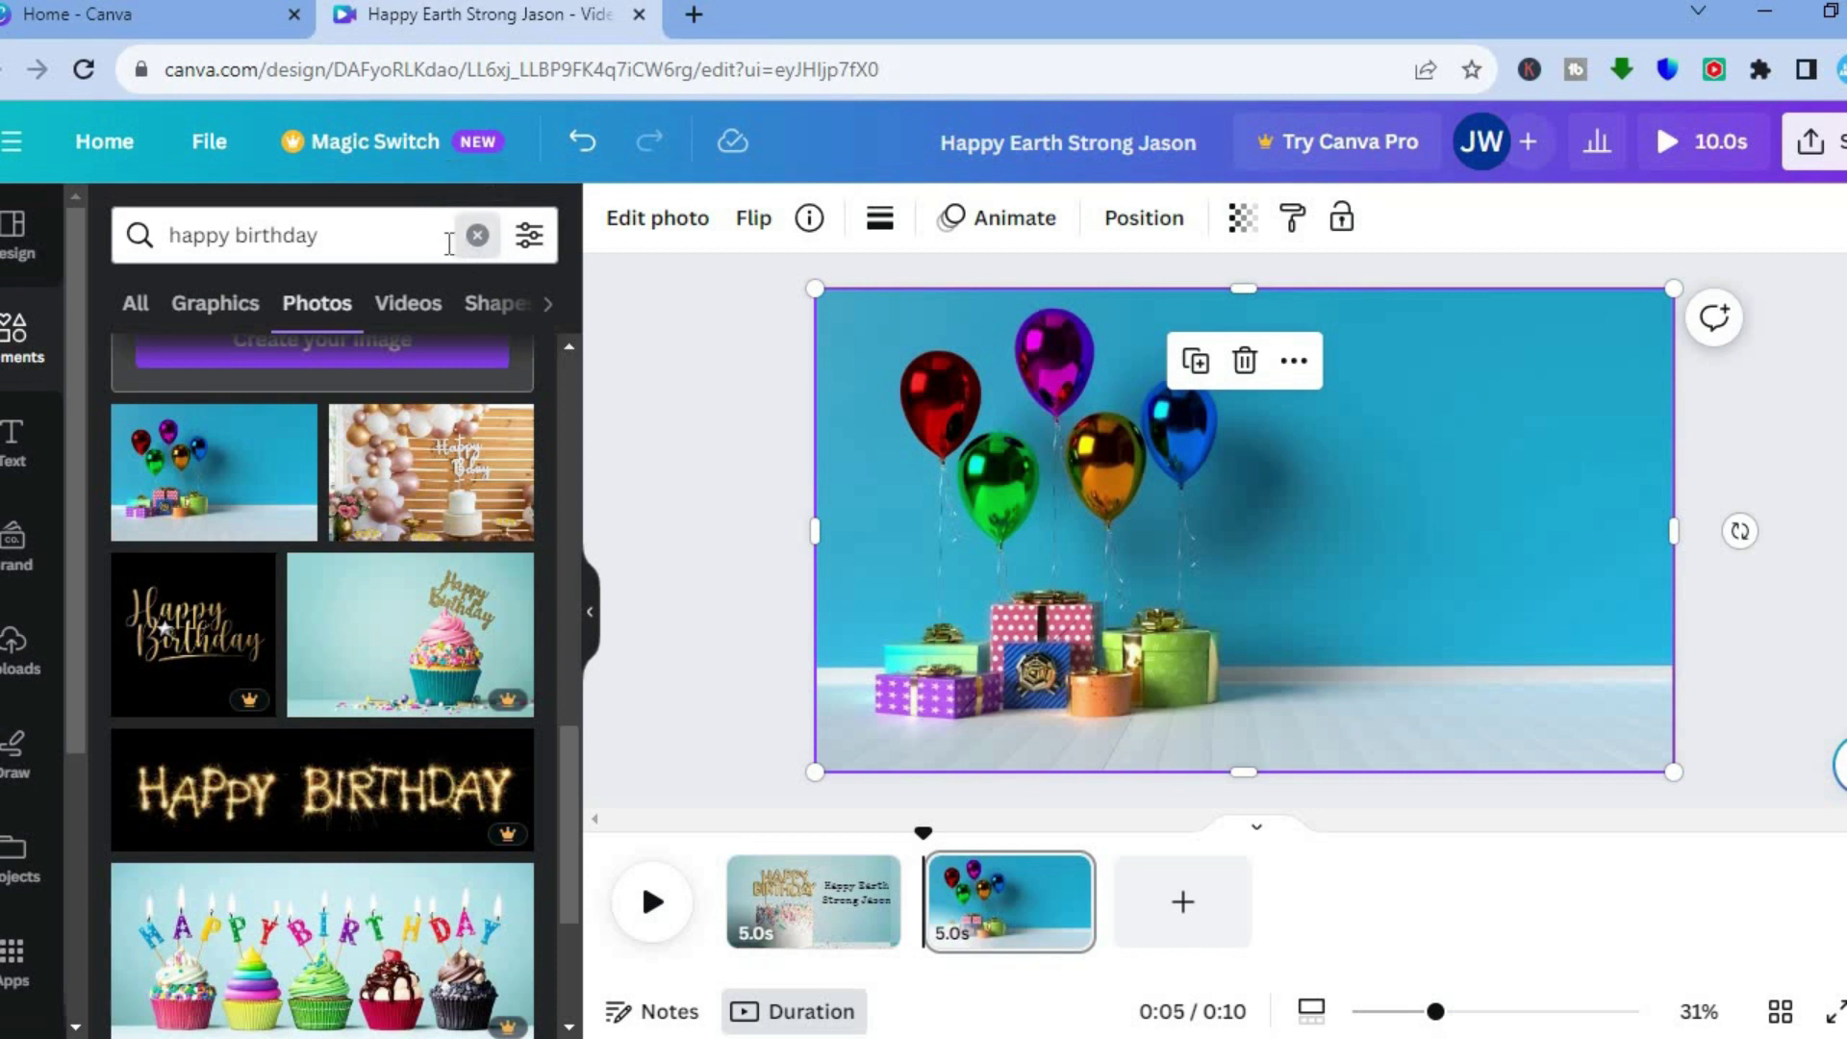
# Search the elements for "balloons" and browse the full set of graphics results.
pyautogui.click(477, 235)
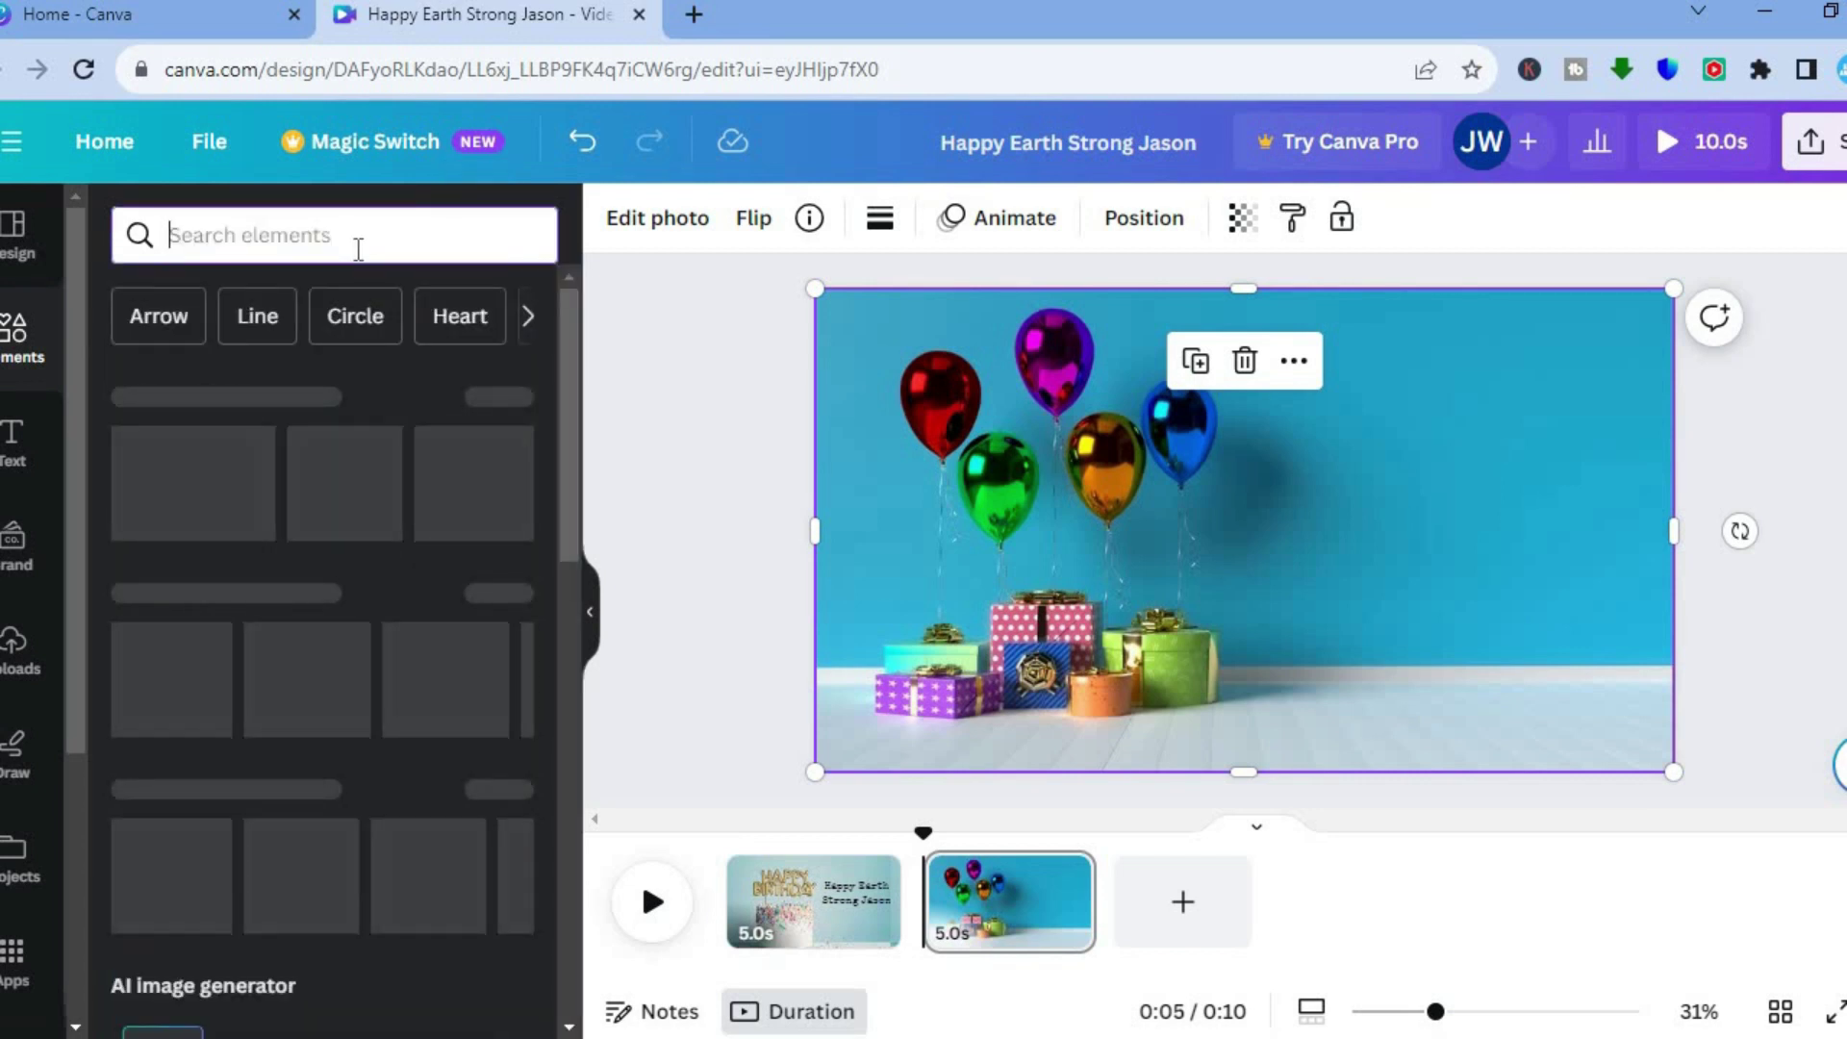
pyautogui.write('ba')
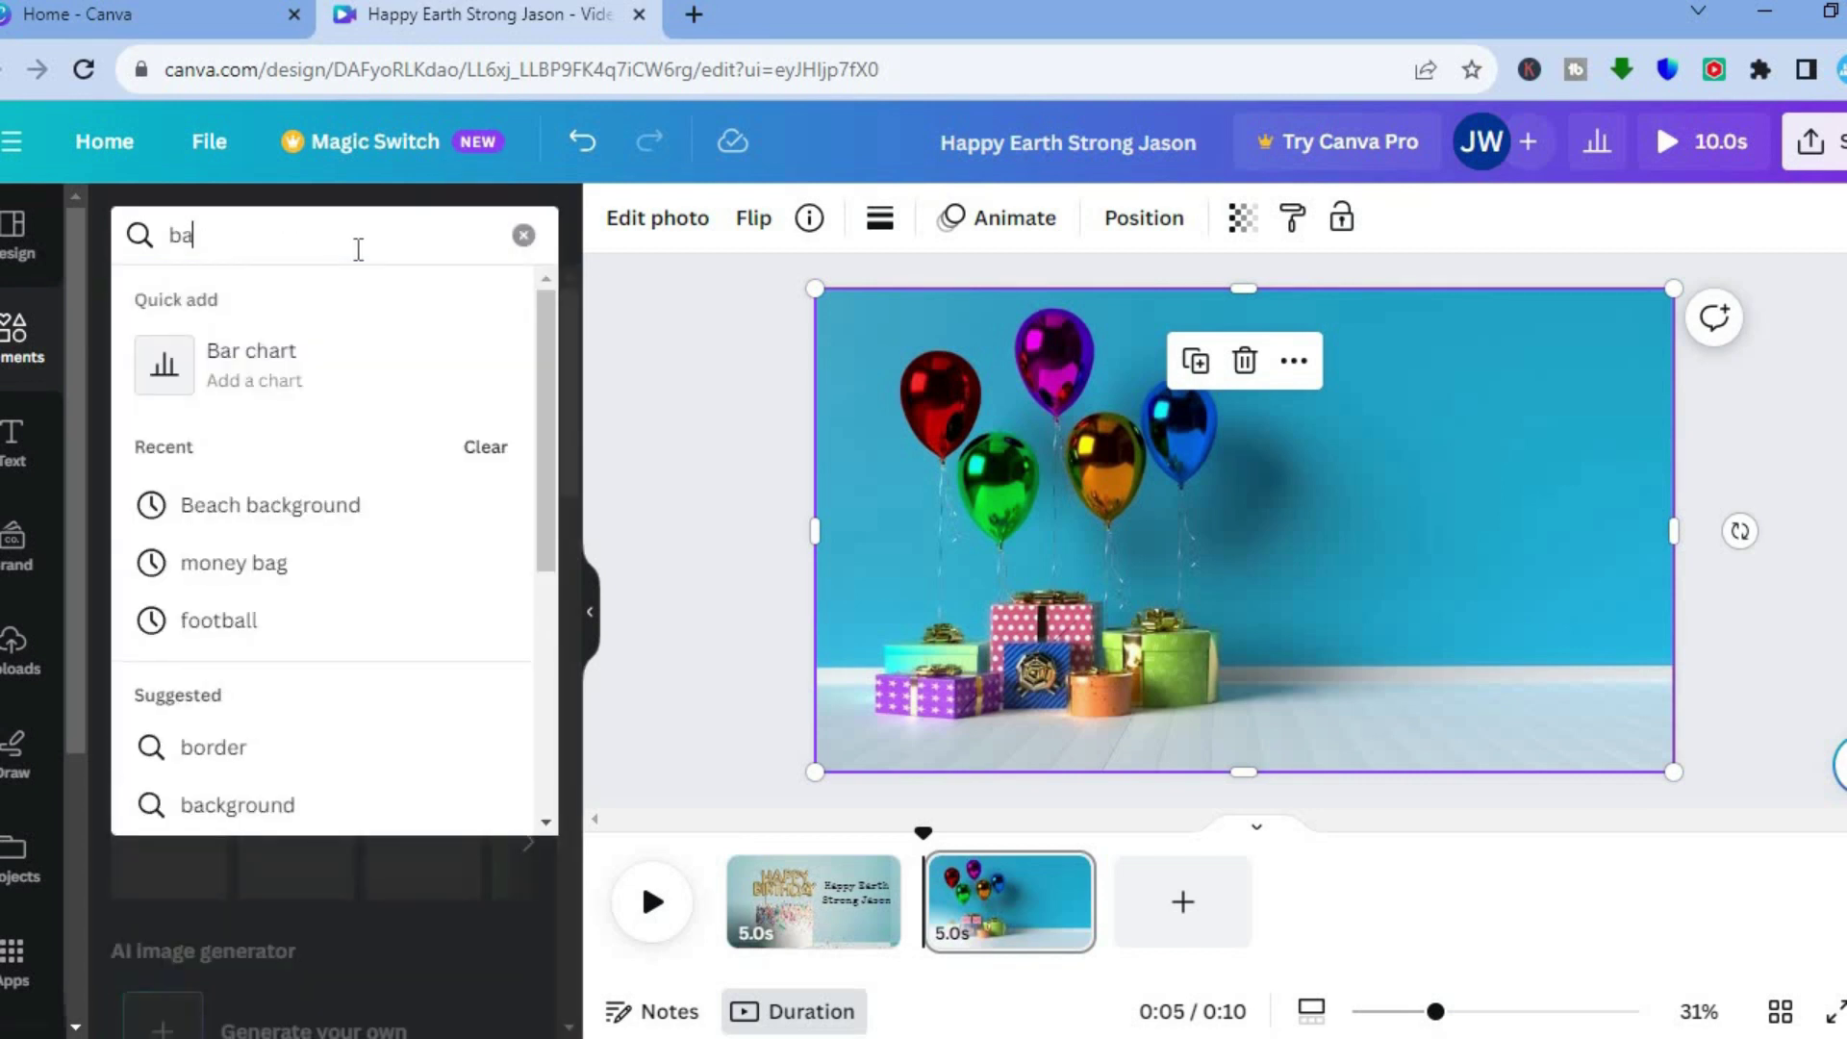
pyautogui.write('ll')
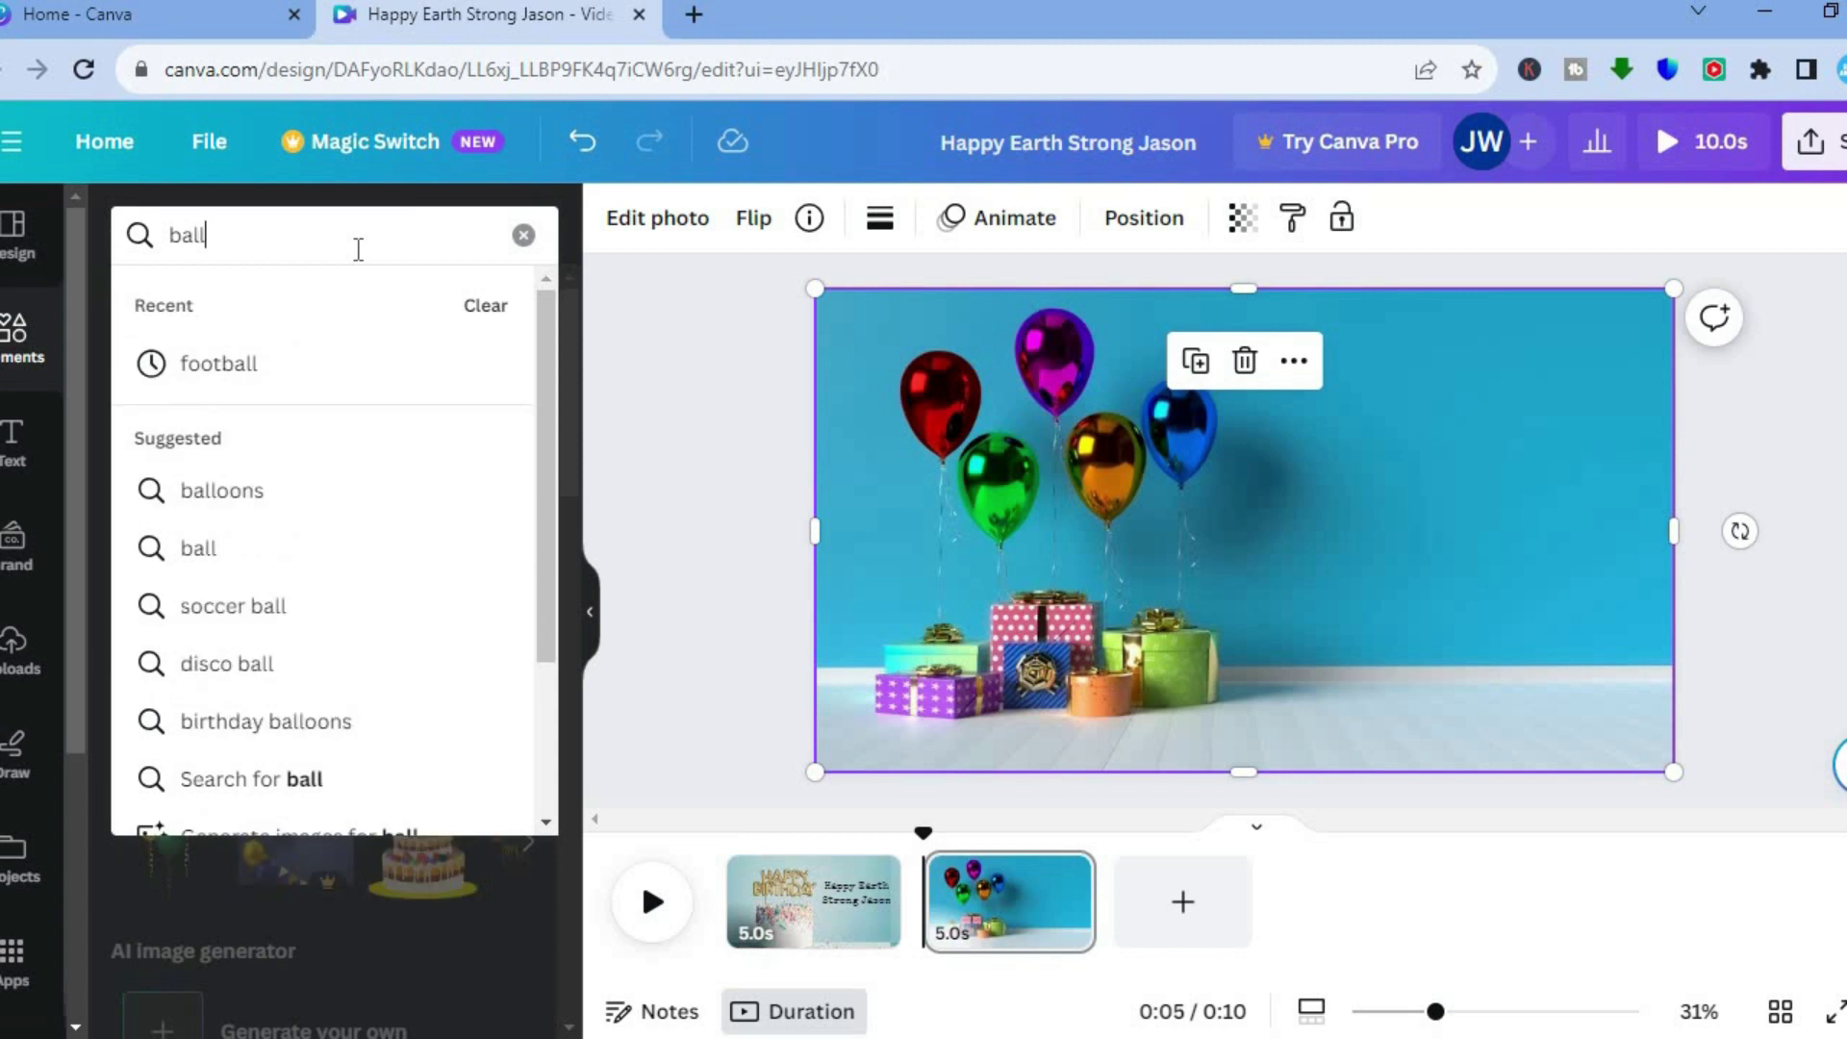
pyautogui.click(240, 489)
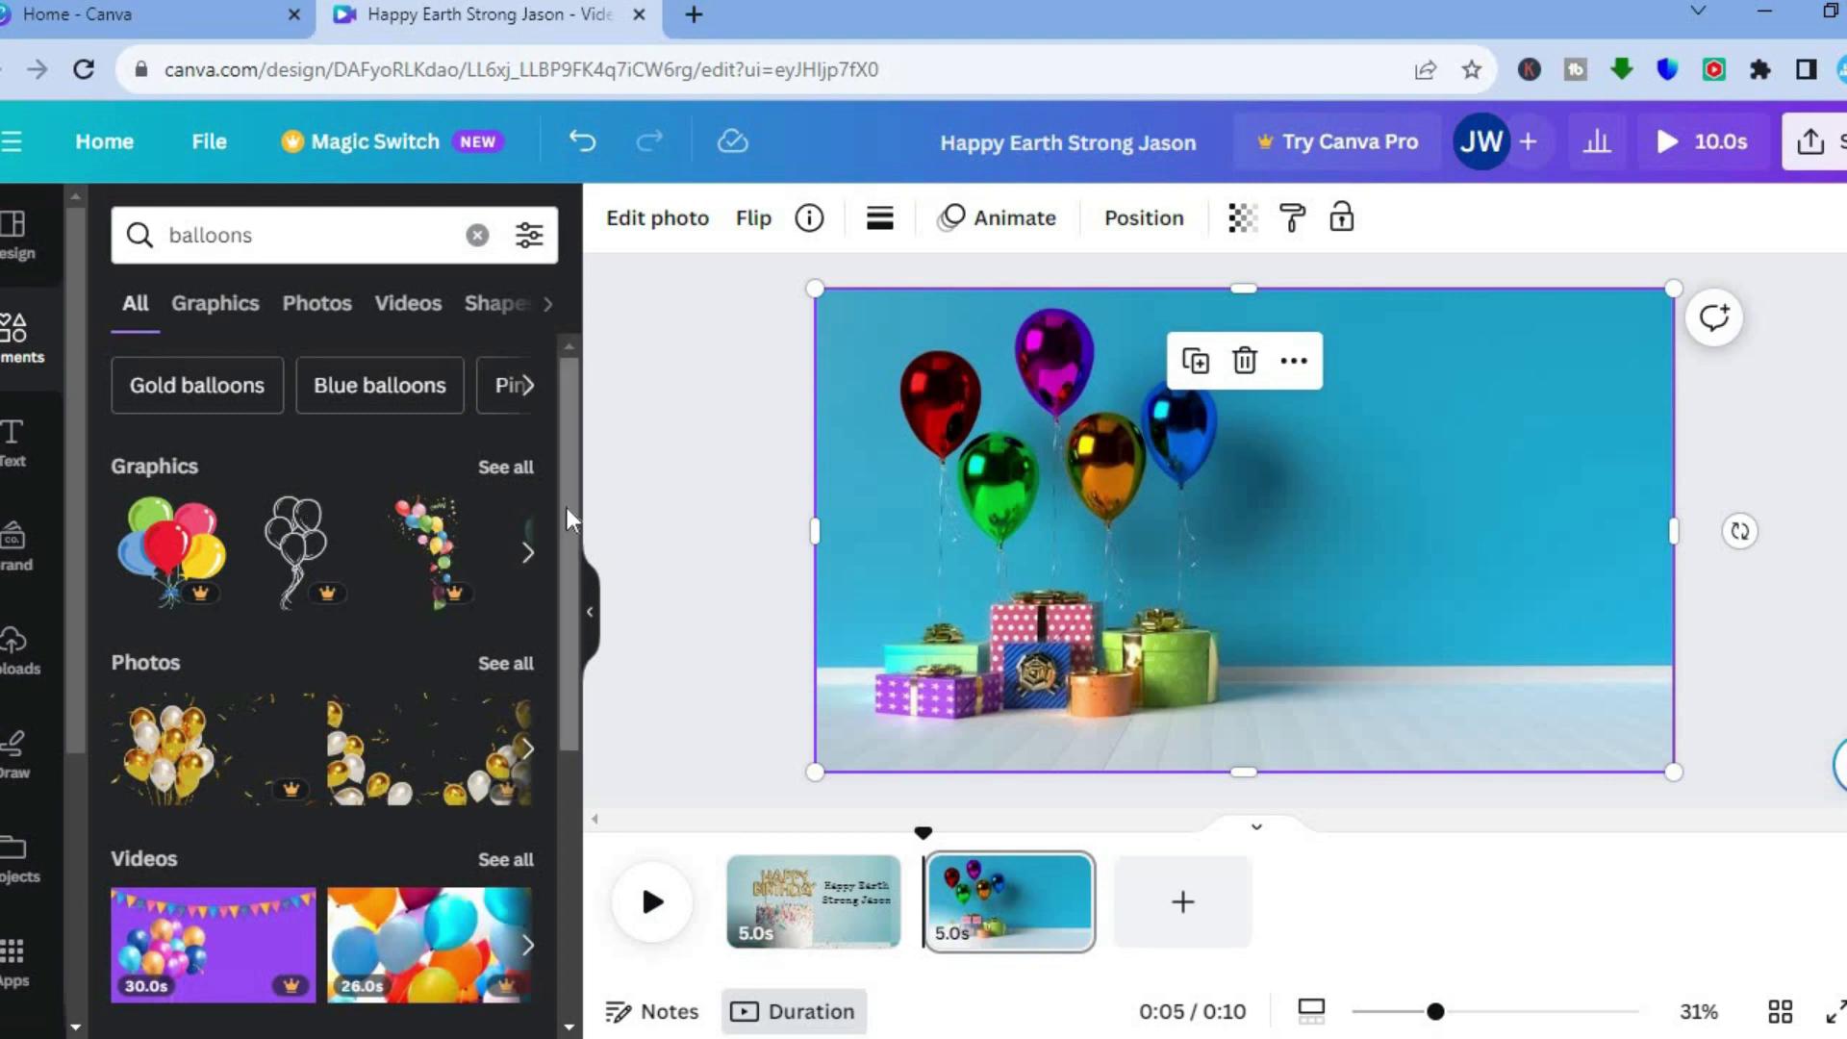
pyautogui.scroll(-2, 567, 618)
pyautogui.scroll(-1, 568, 617)
pyautogui.scroll(4, 571, 519)
pyautogui.click(522, 479)
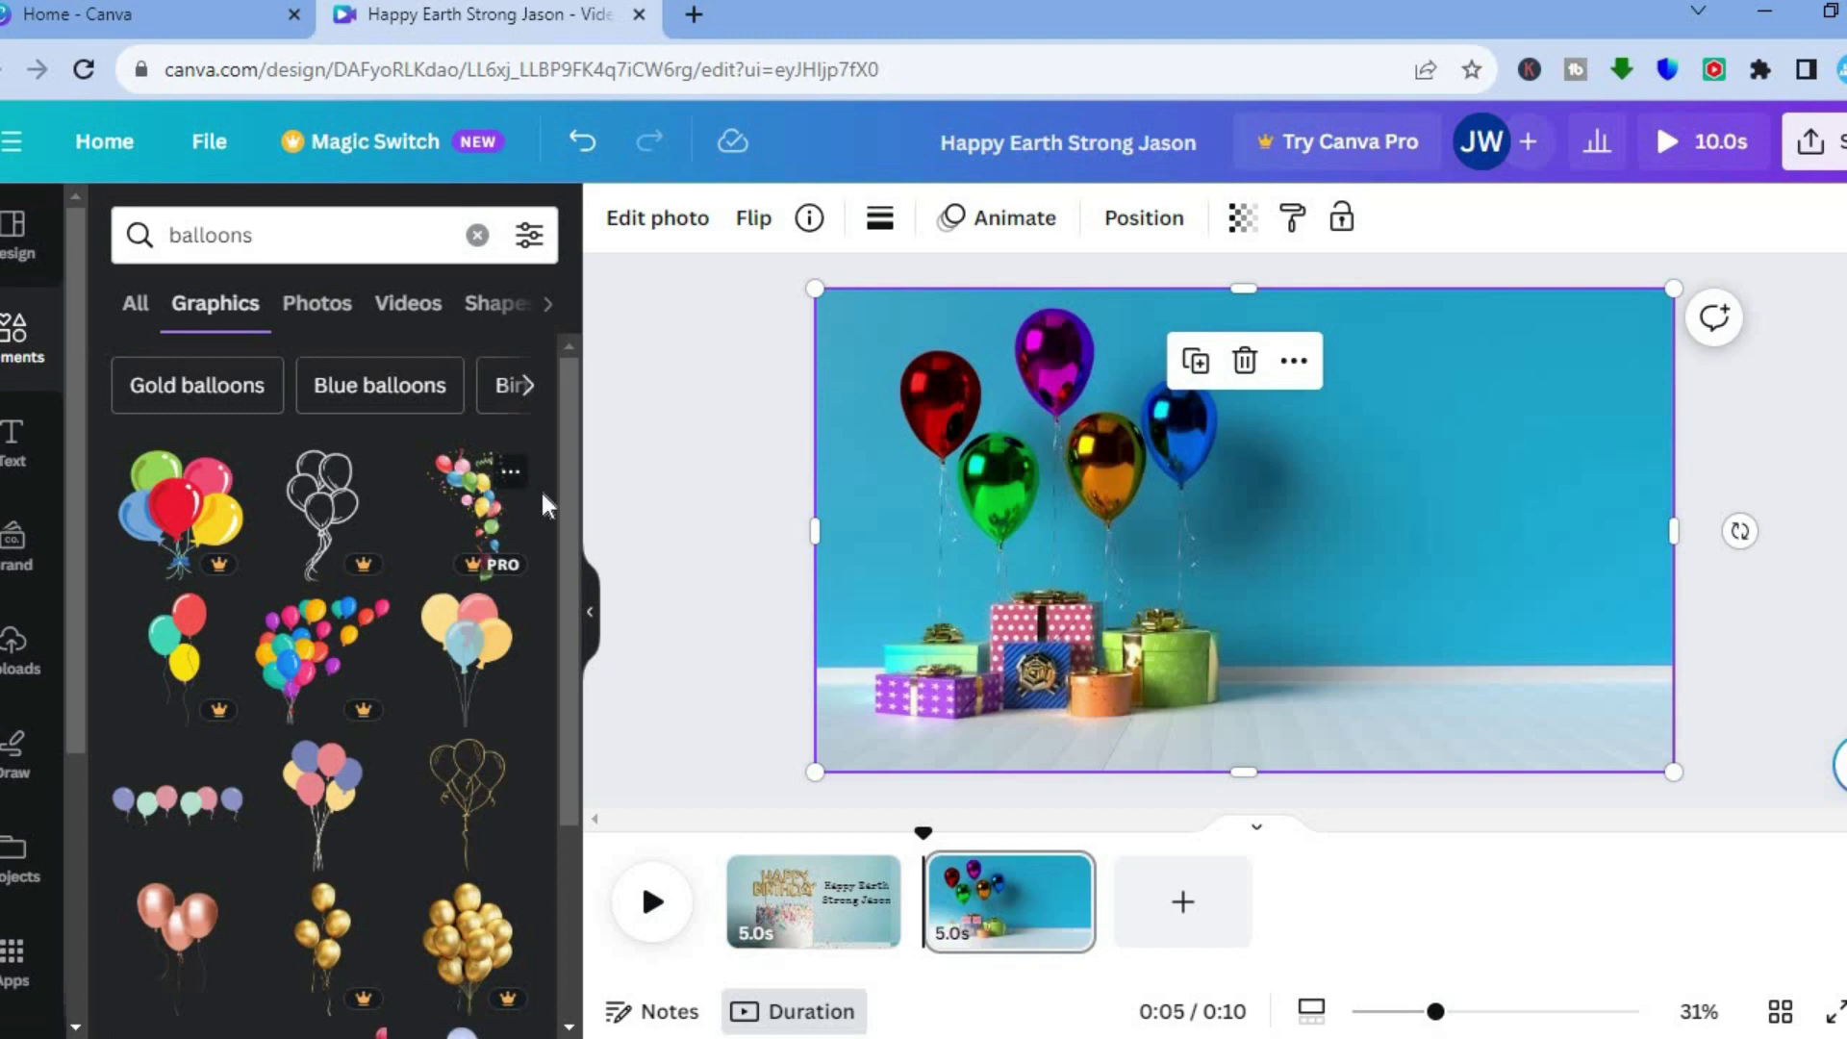
pyautogui.scroll(-3, 562, 587)
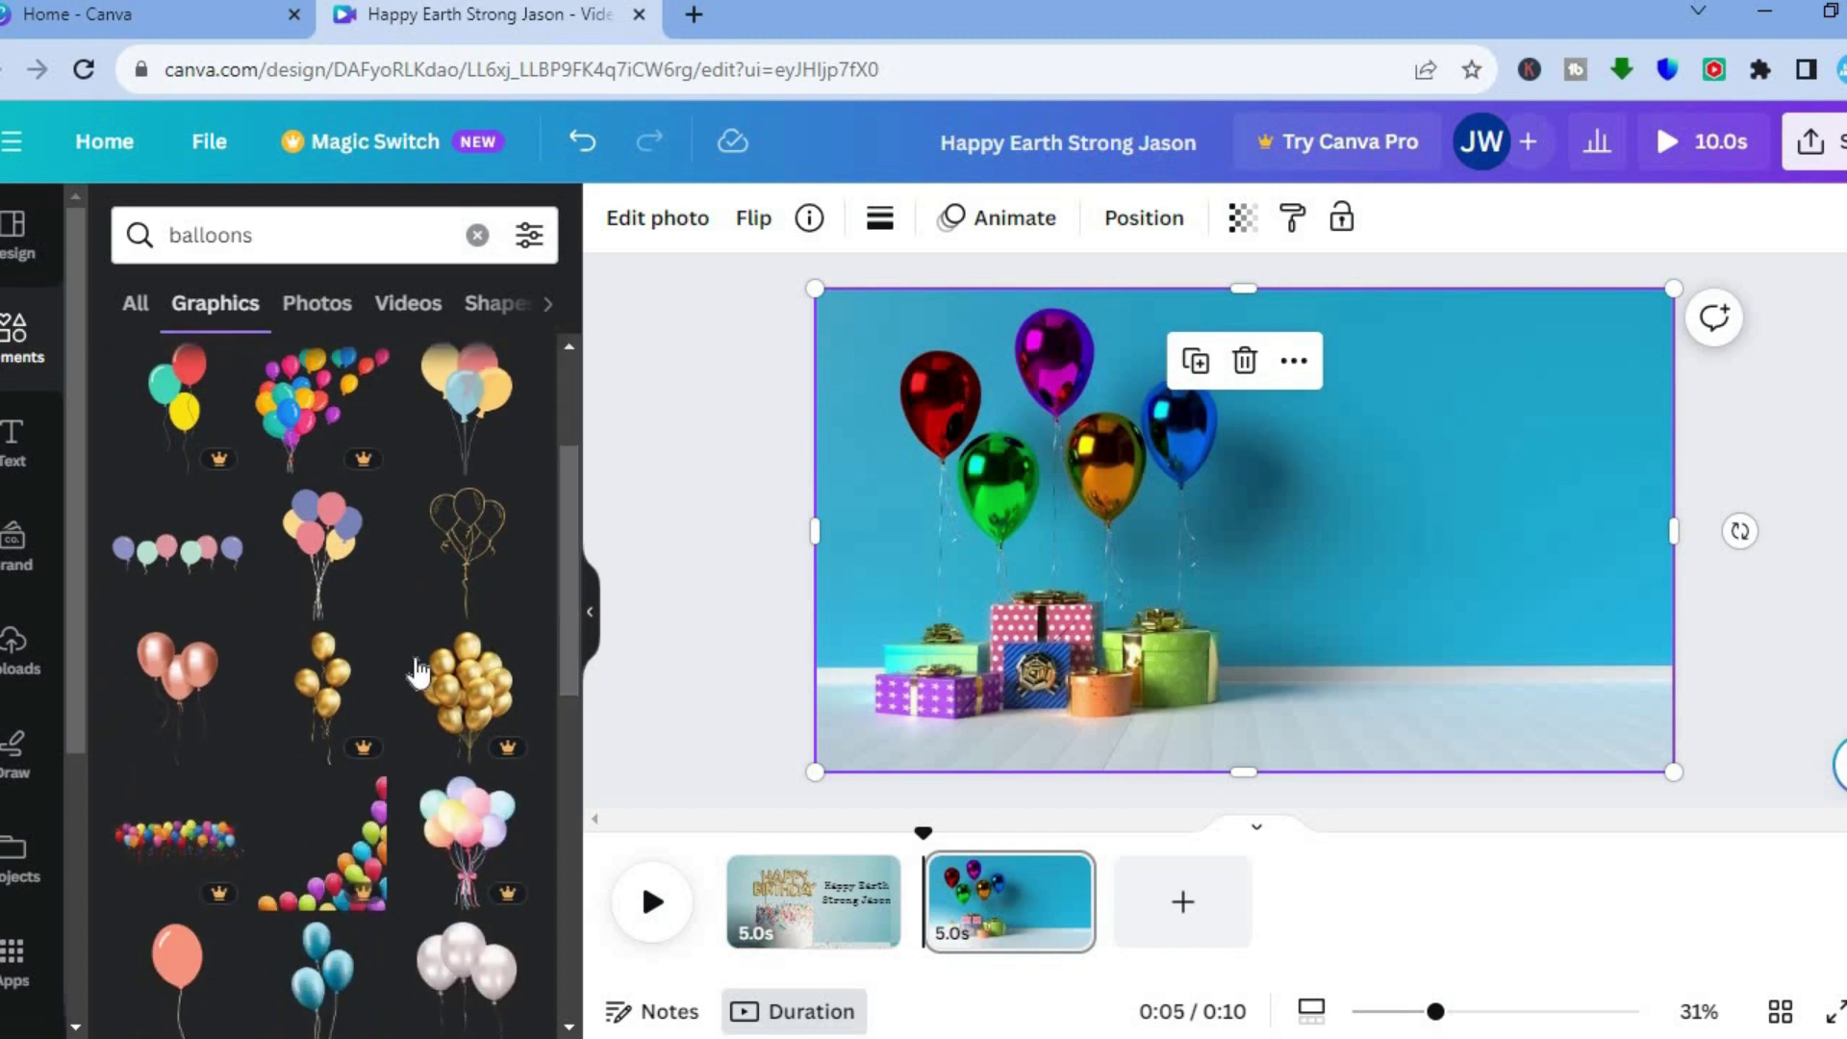
# Place the bunch of purple, pink and yellow balloons on the empty blue wall, enlarge it and shift it slightly down.
pyautogui.moveTo(1423, 348); pyautogui.dragTo(1496, 517)
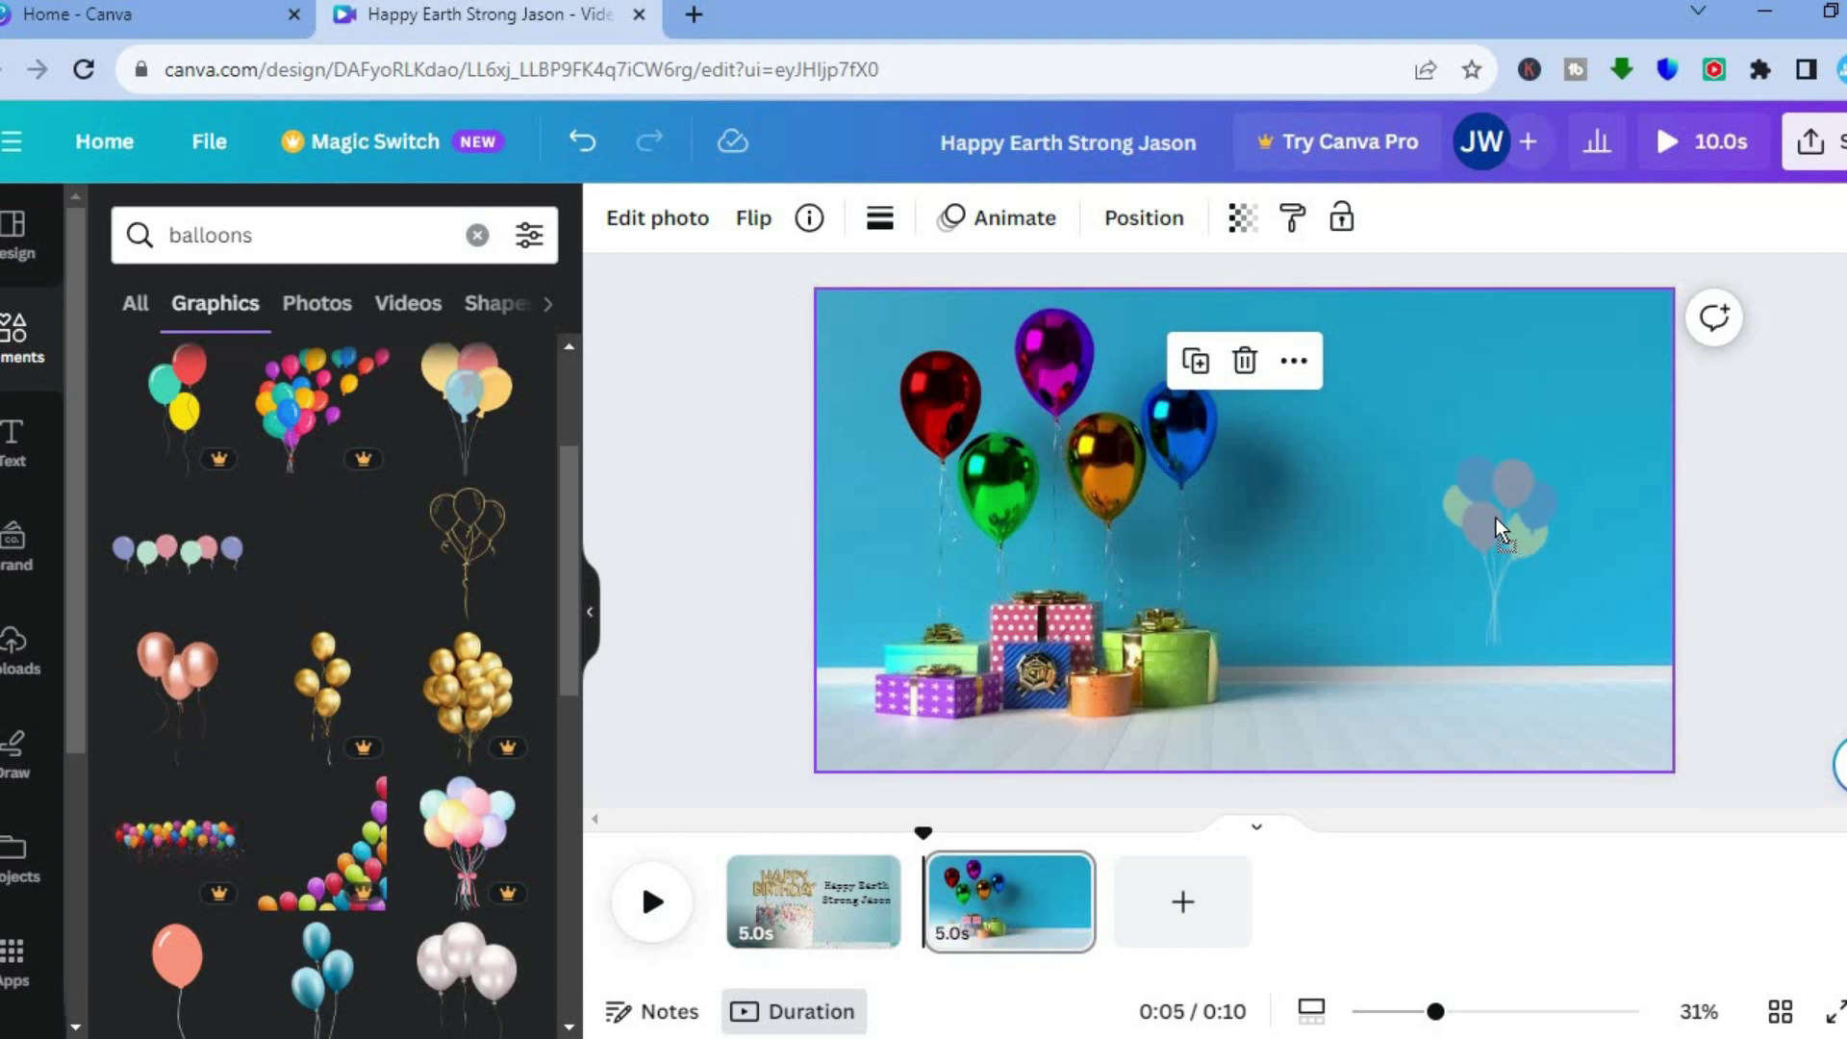
pyautogui.moveTo(1485, 506); pyautogui.dragTo(1485, 506)
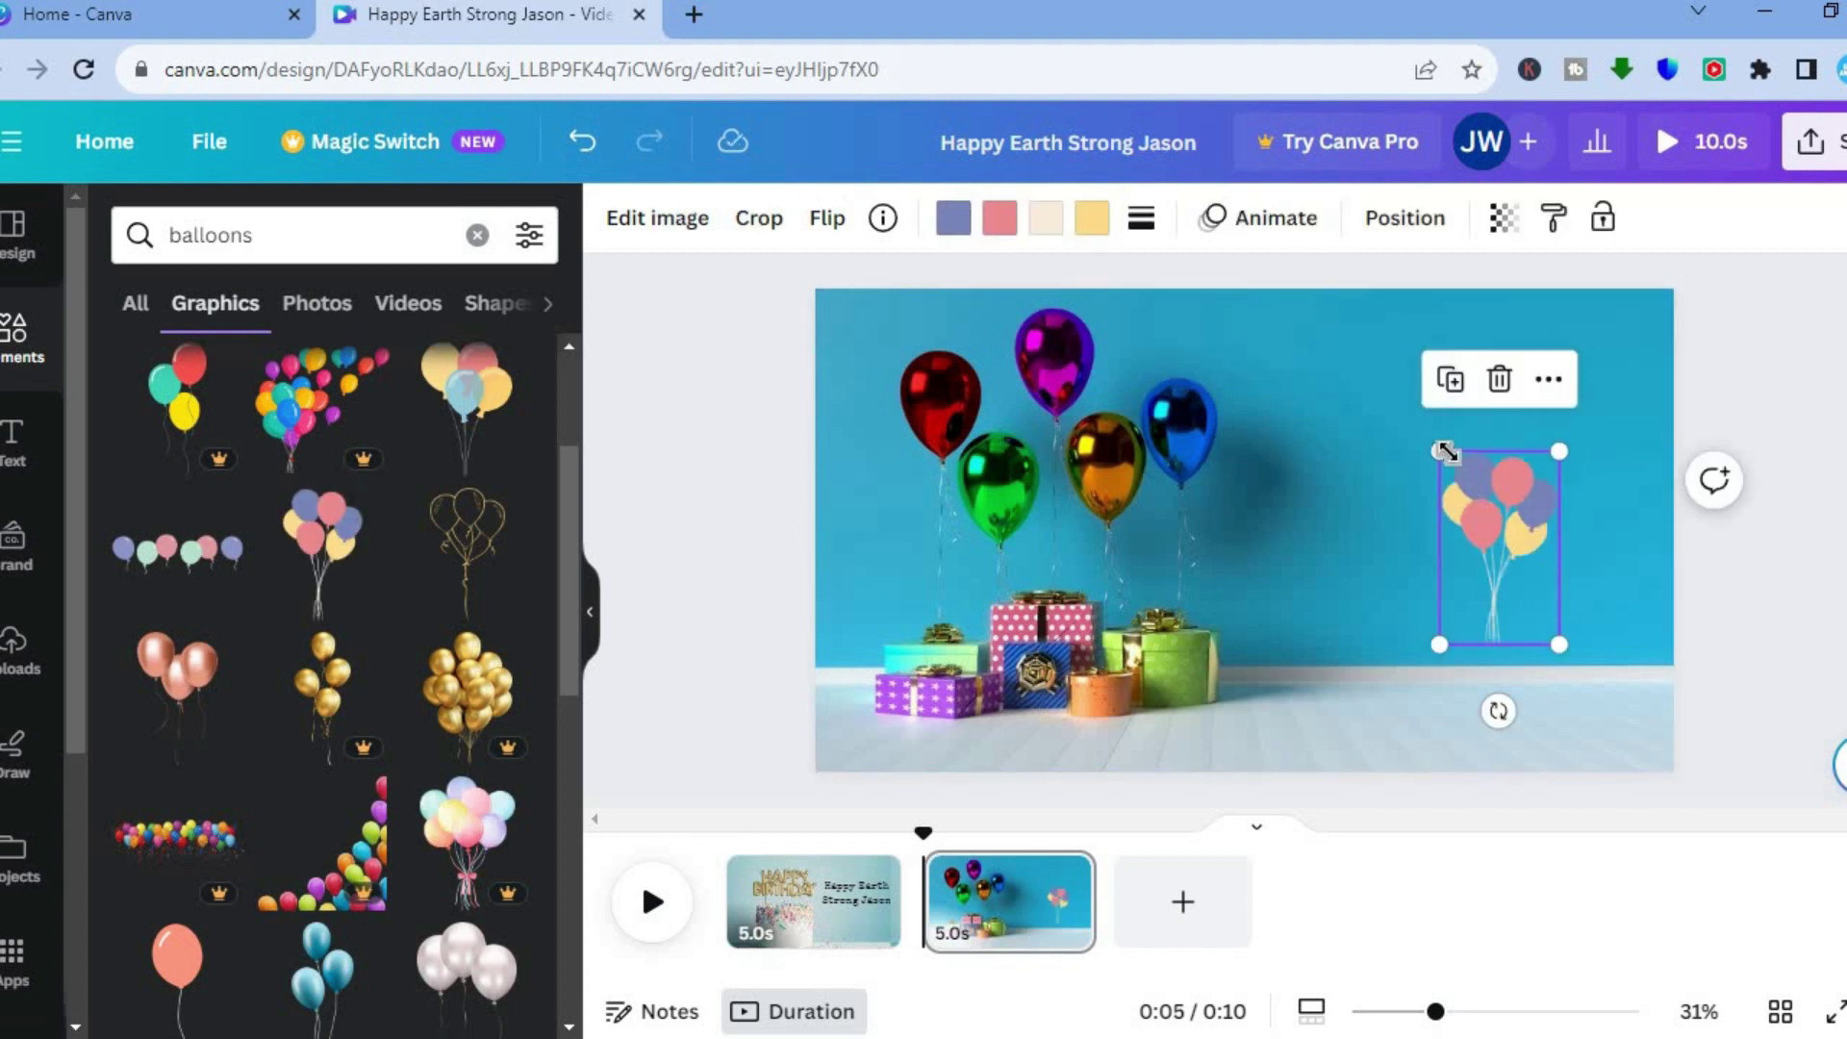
pyautogui.moveTo(1332, 416); pyautogui.dragTo(1391, 373)
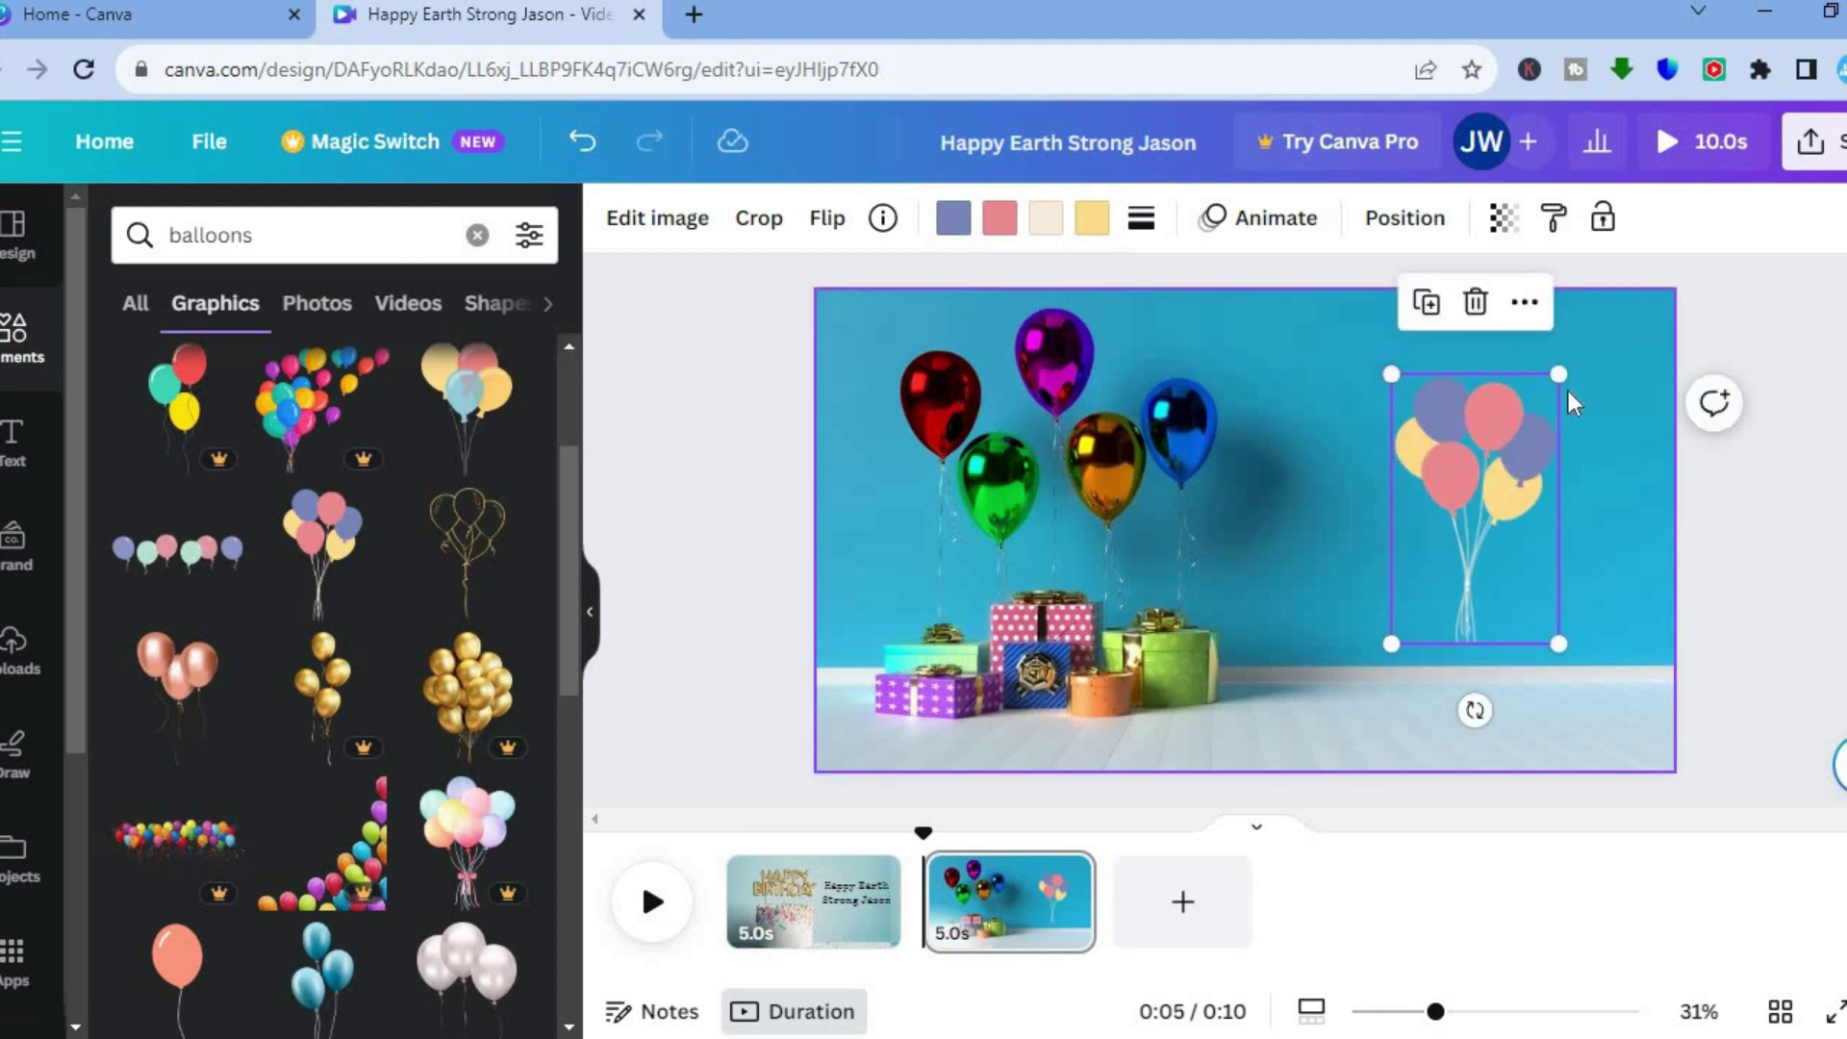
pyautogui.moveTo(1503, 475); pyautogui.dragTo(1502, 498)
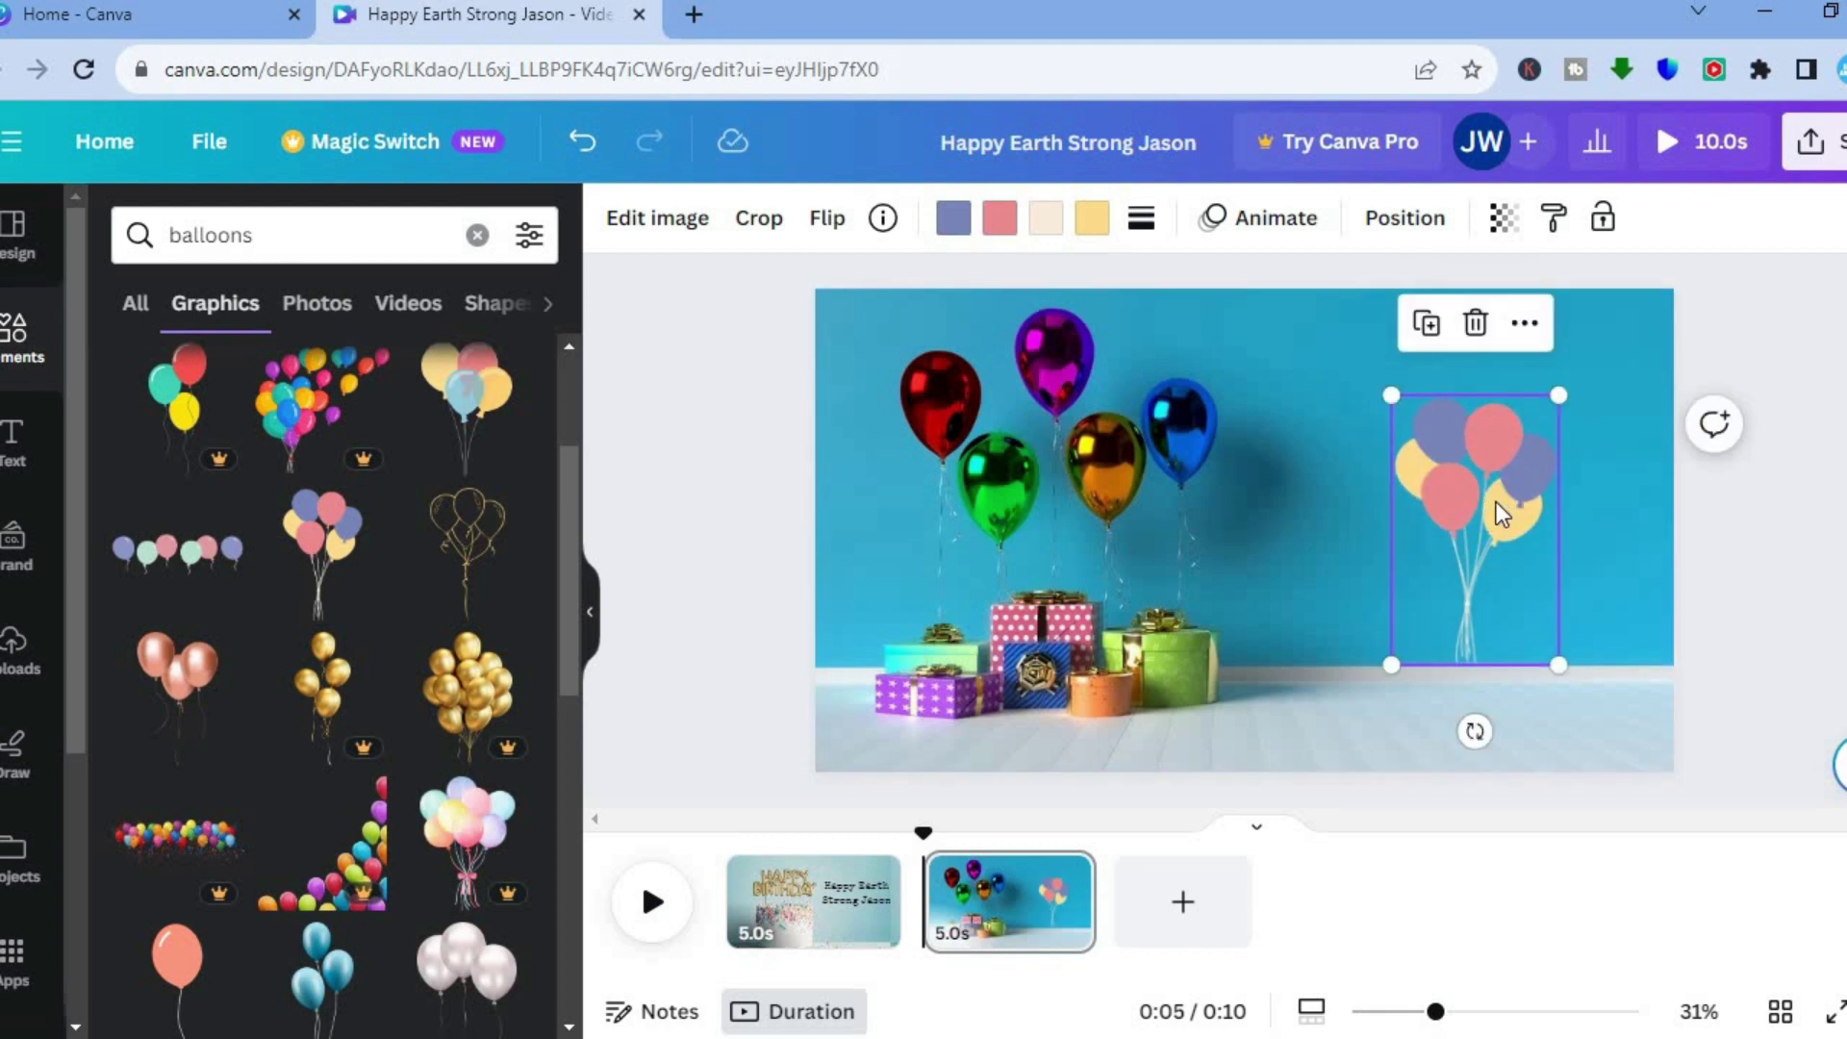
# Create a custom animation that moves the balloon bunch upward, using the Smooth movement style.
pyautogui.click(1255, 231)
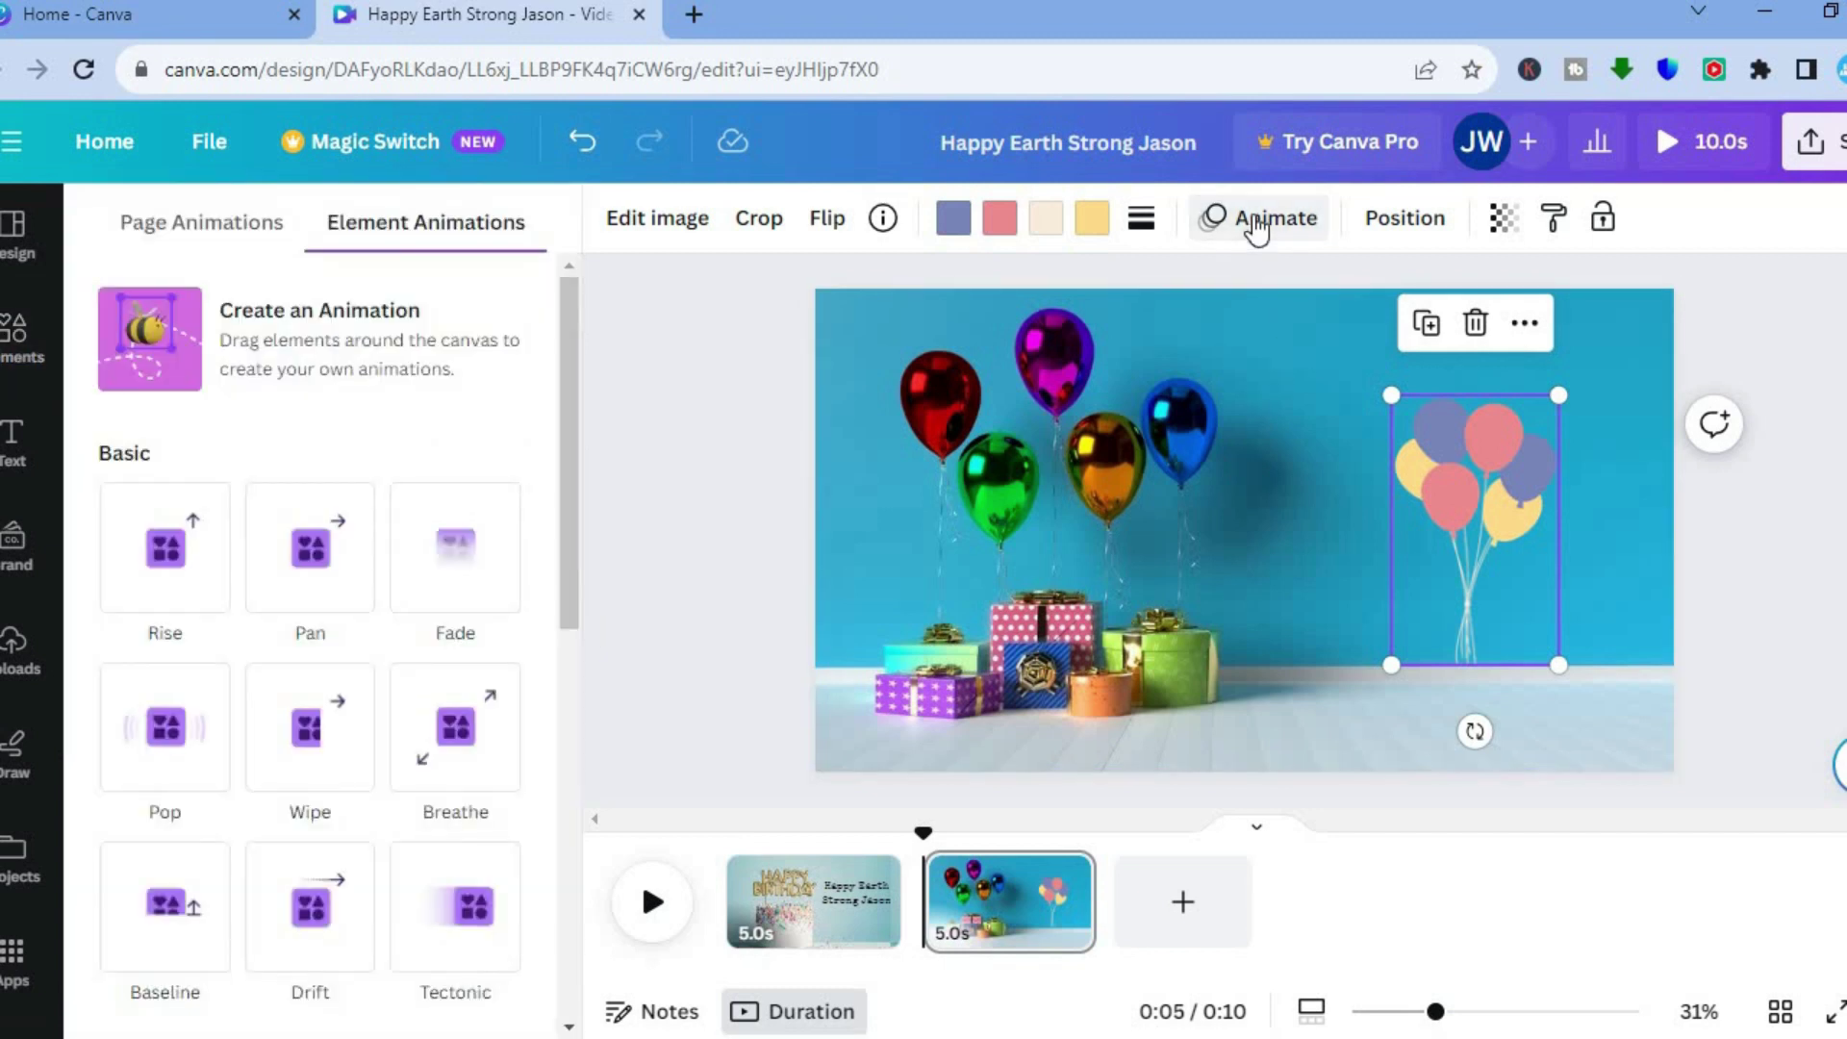
pyautogui.click(205, 330)
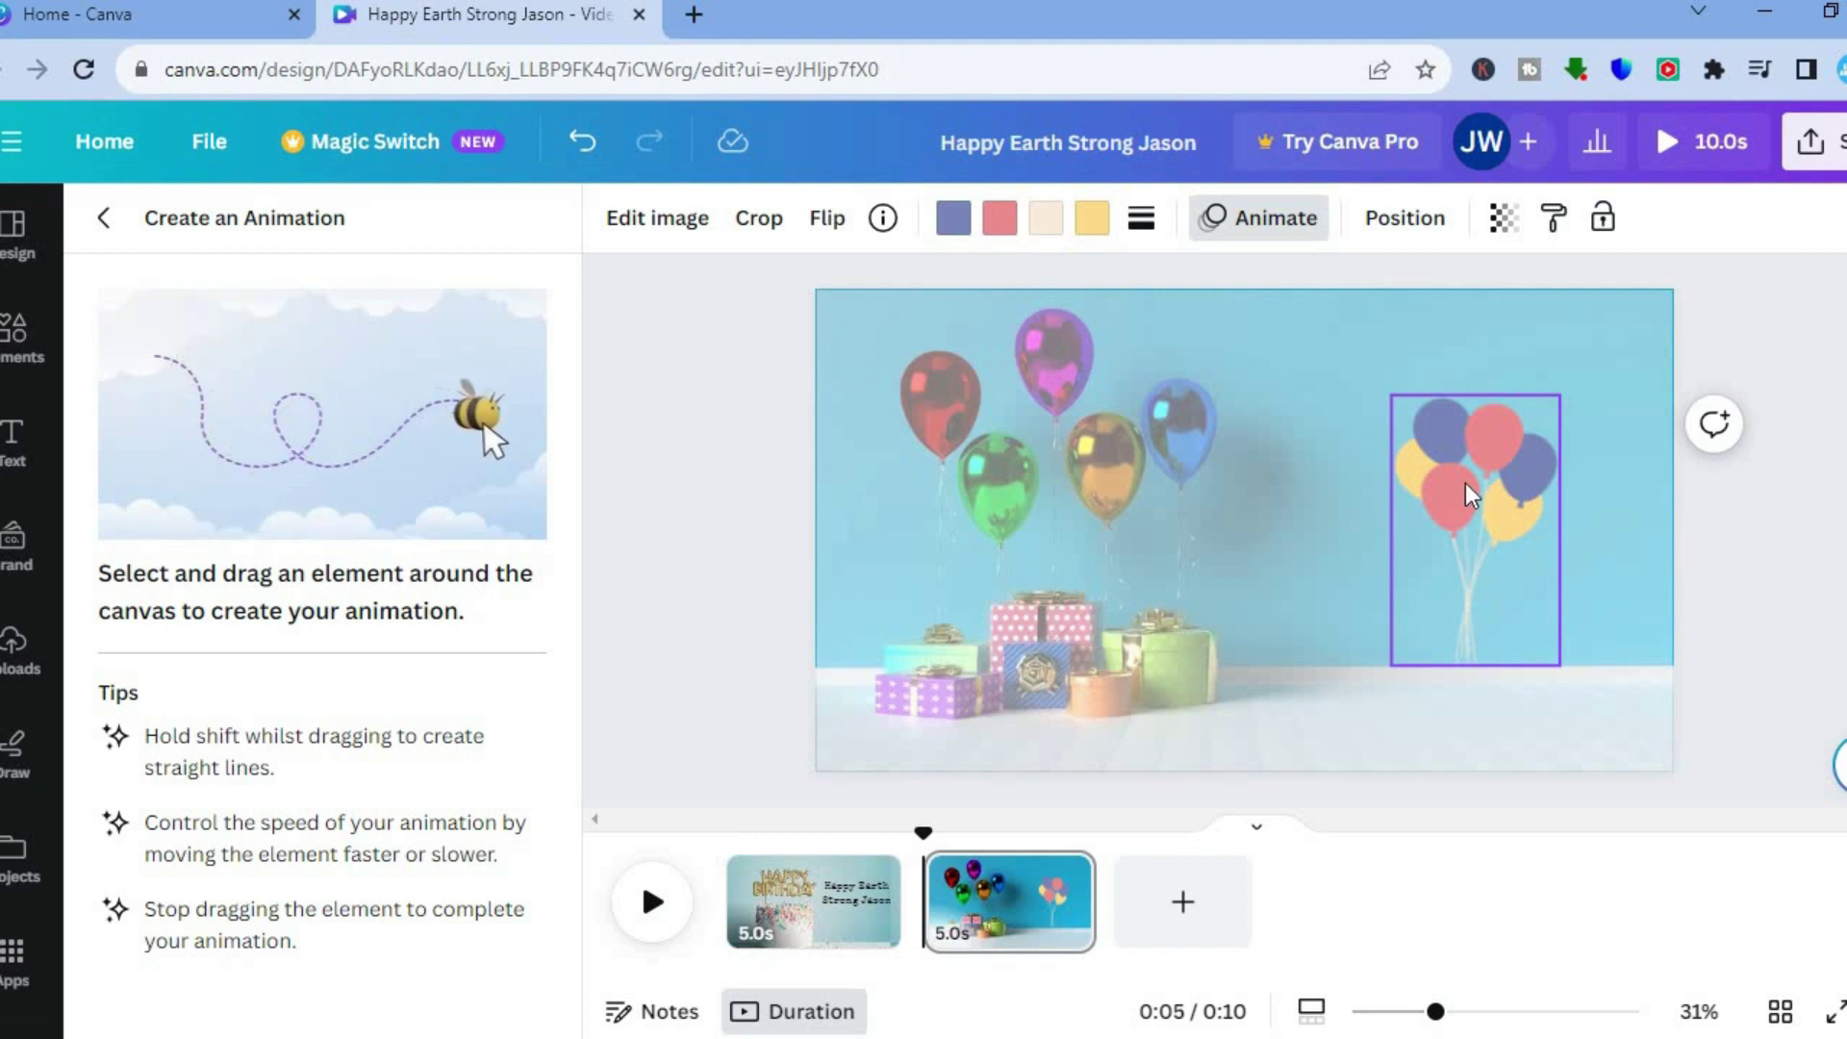
pyautogui.moveTo(1464, 482)
pyautogui.mouseDown()
pyautogui.moveTo(1468, 500)
pyautogui.moveTo(1479, 349)
pyautogui.mouseUp()
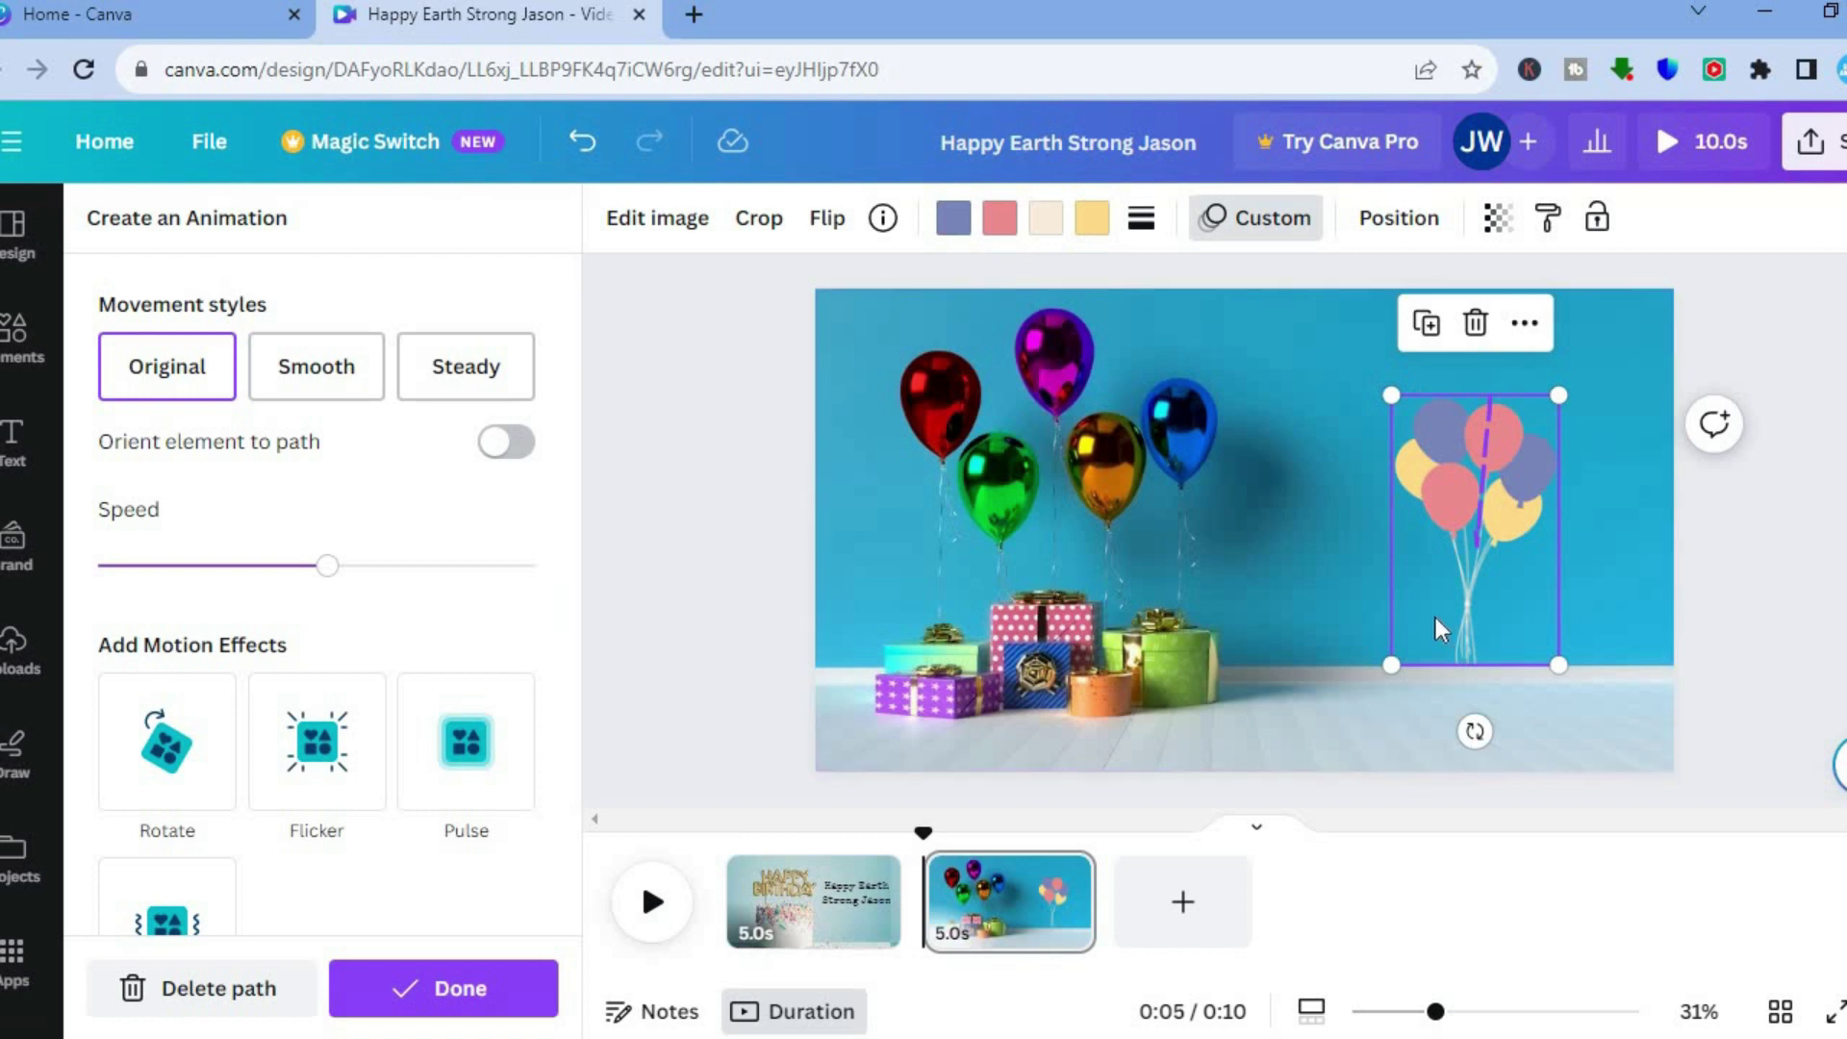
pyautogui.click(315, 389)
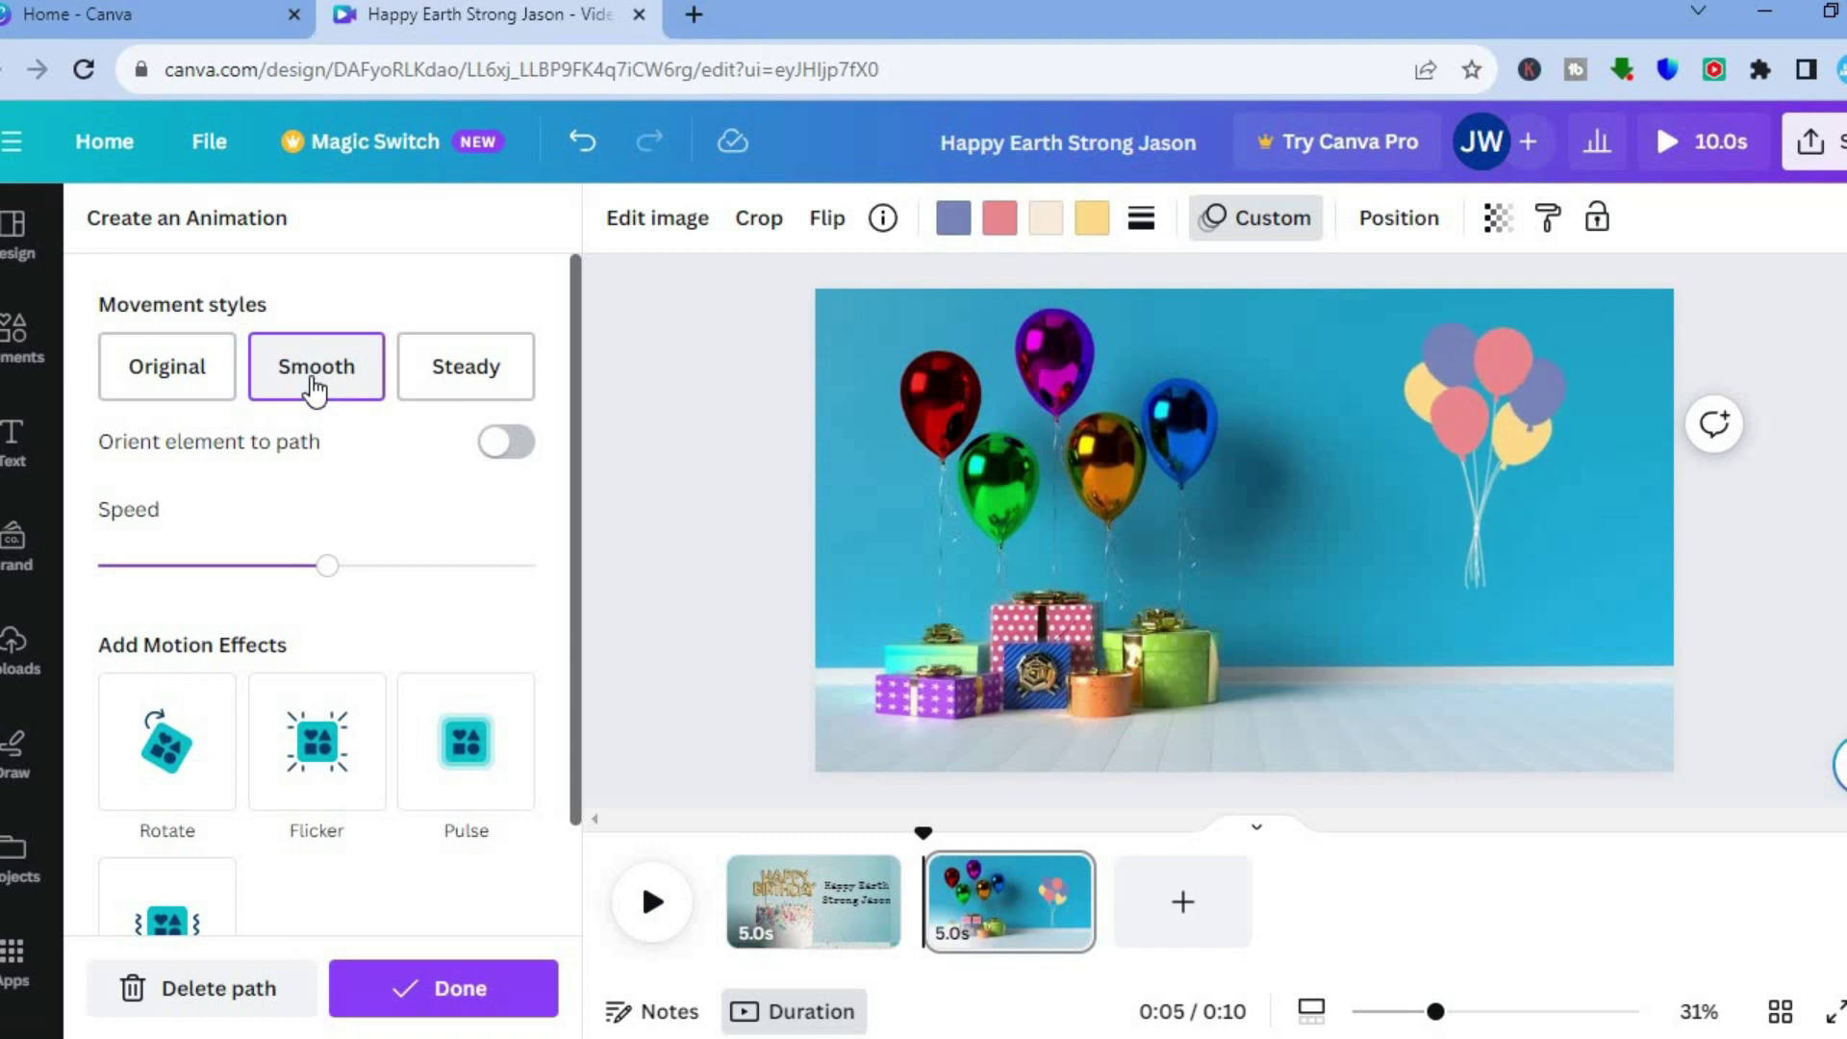
pyautogui.click(445, 990)
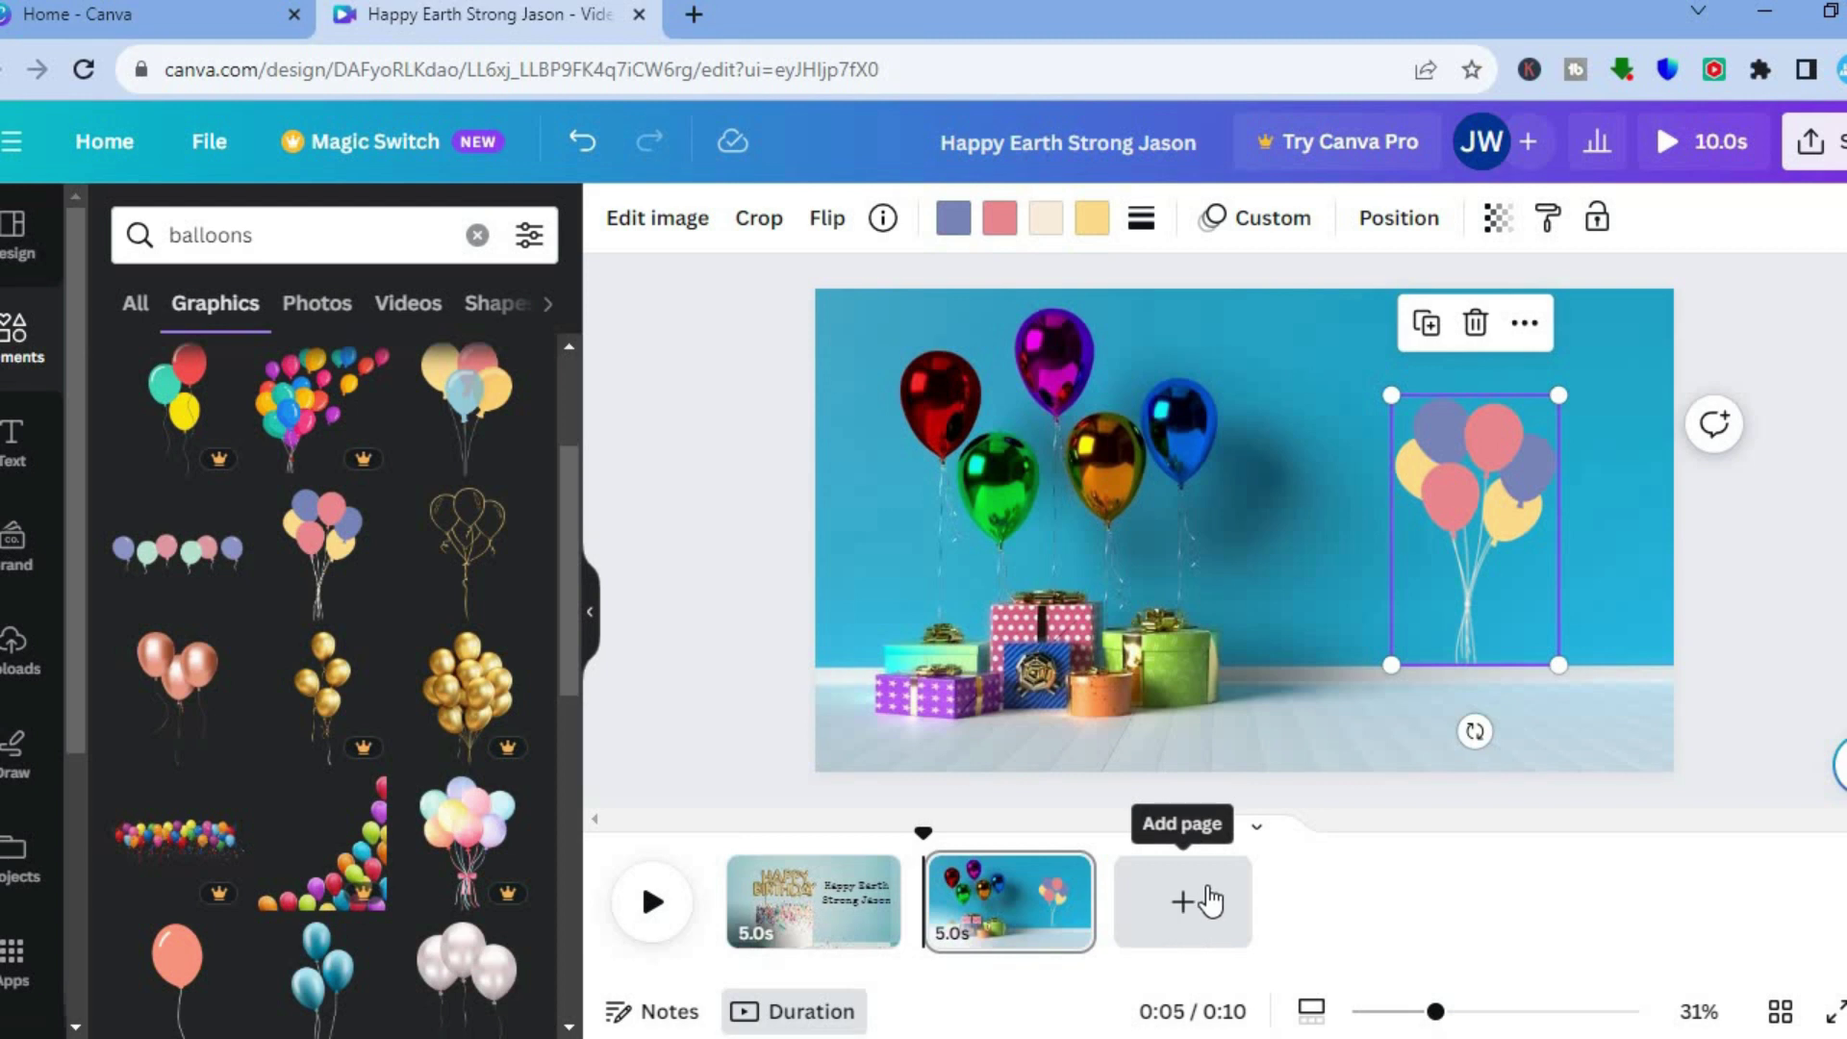
pyautogui.moveTo(1086, 876)
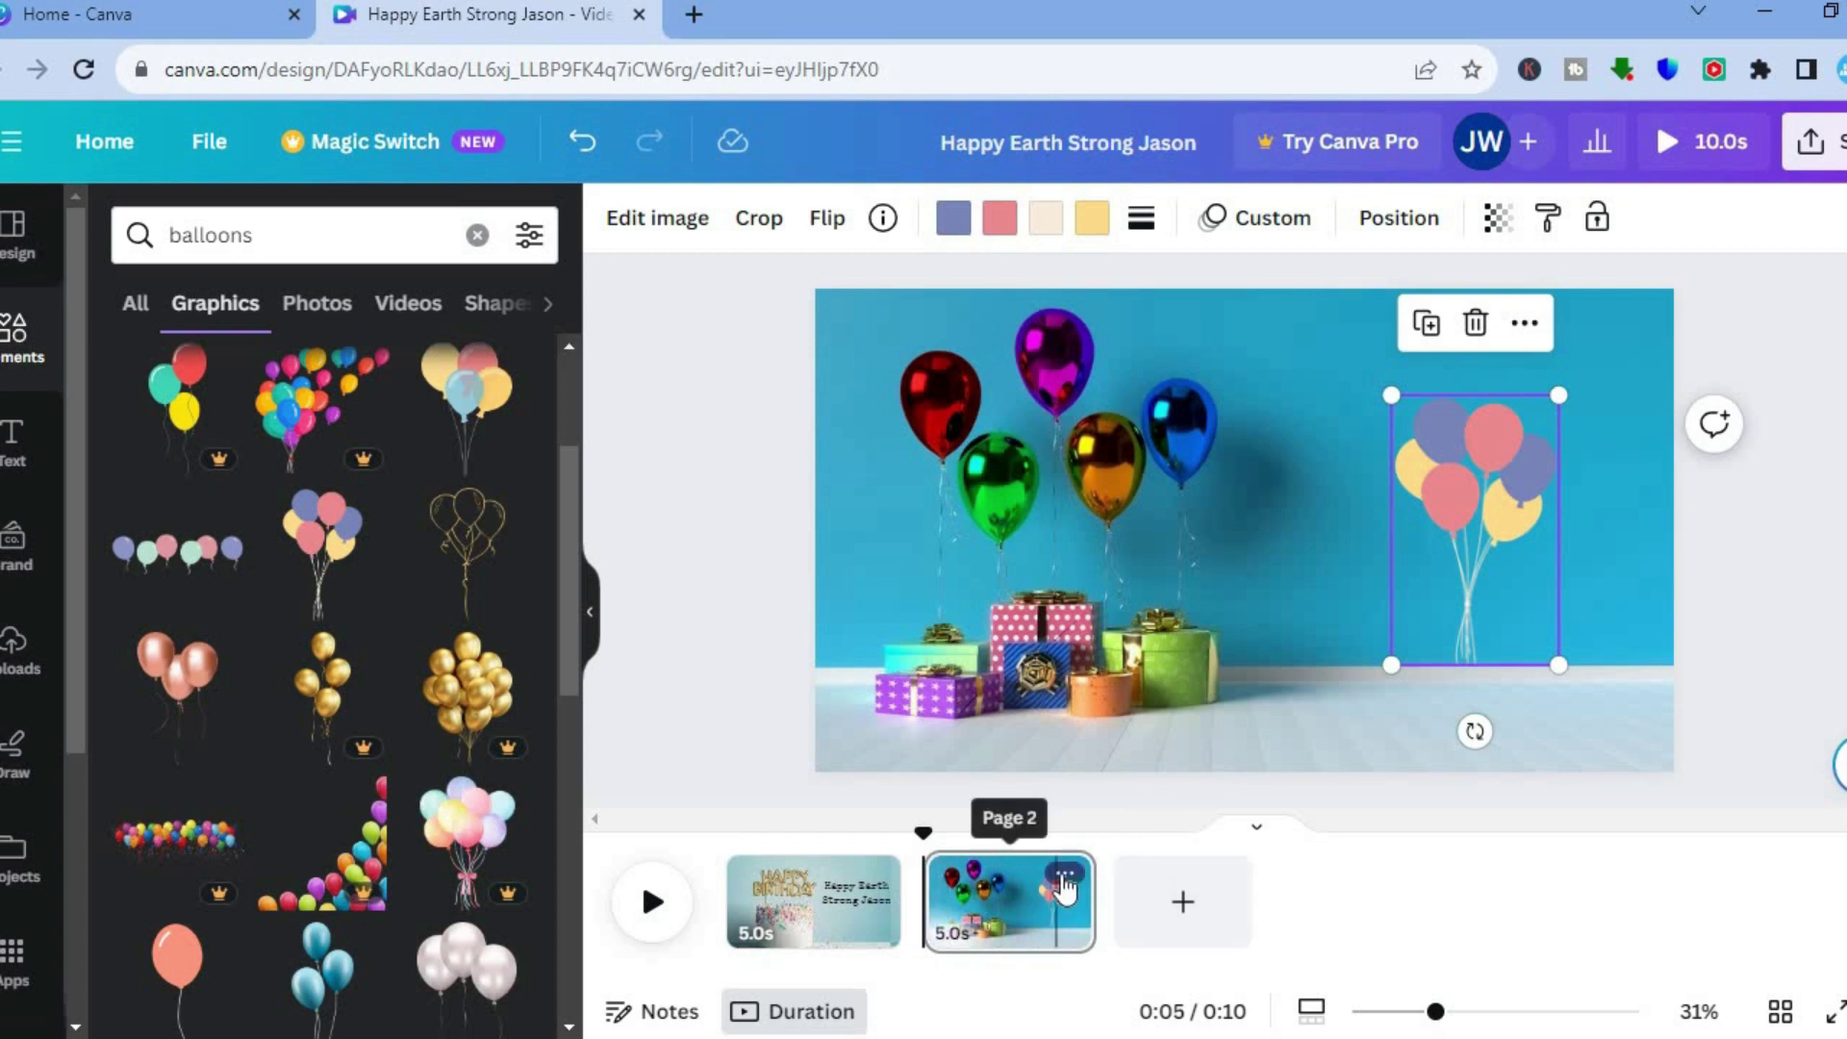
pyautogui.click(1064, 883)
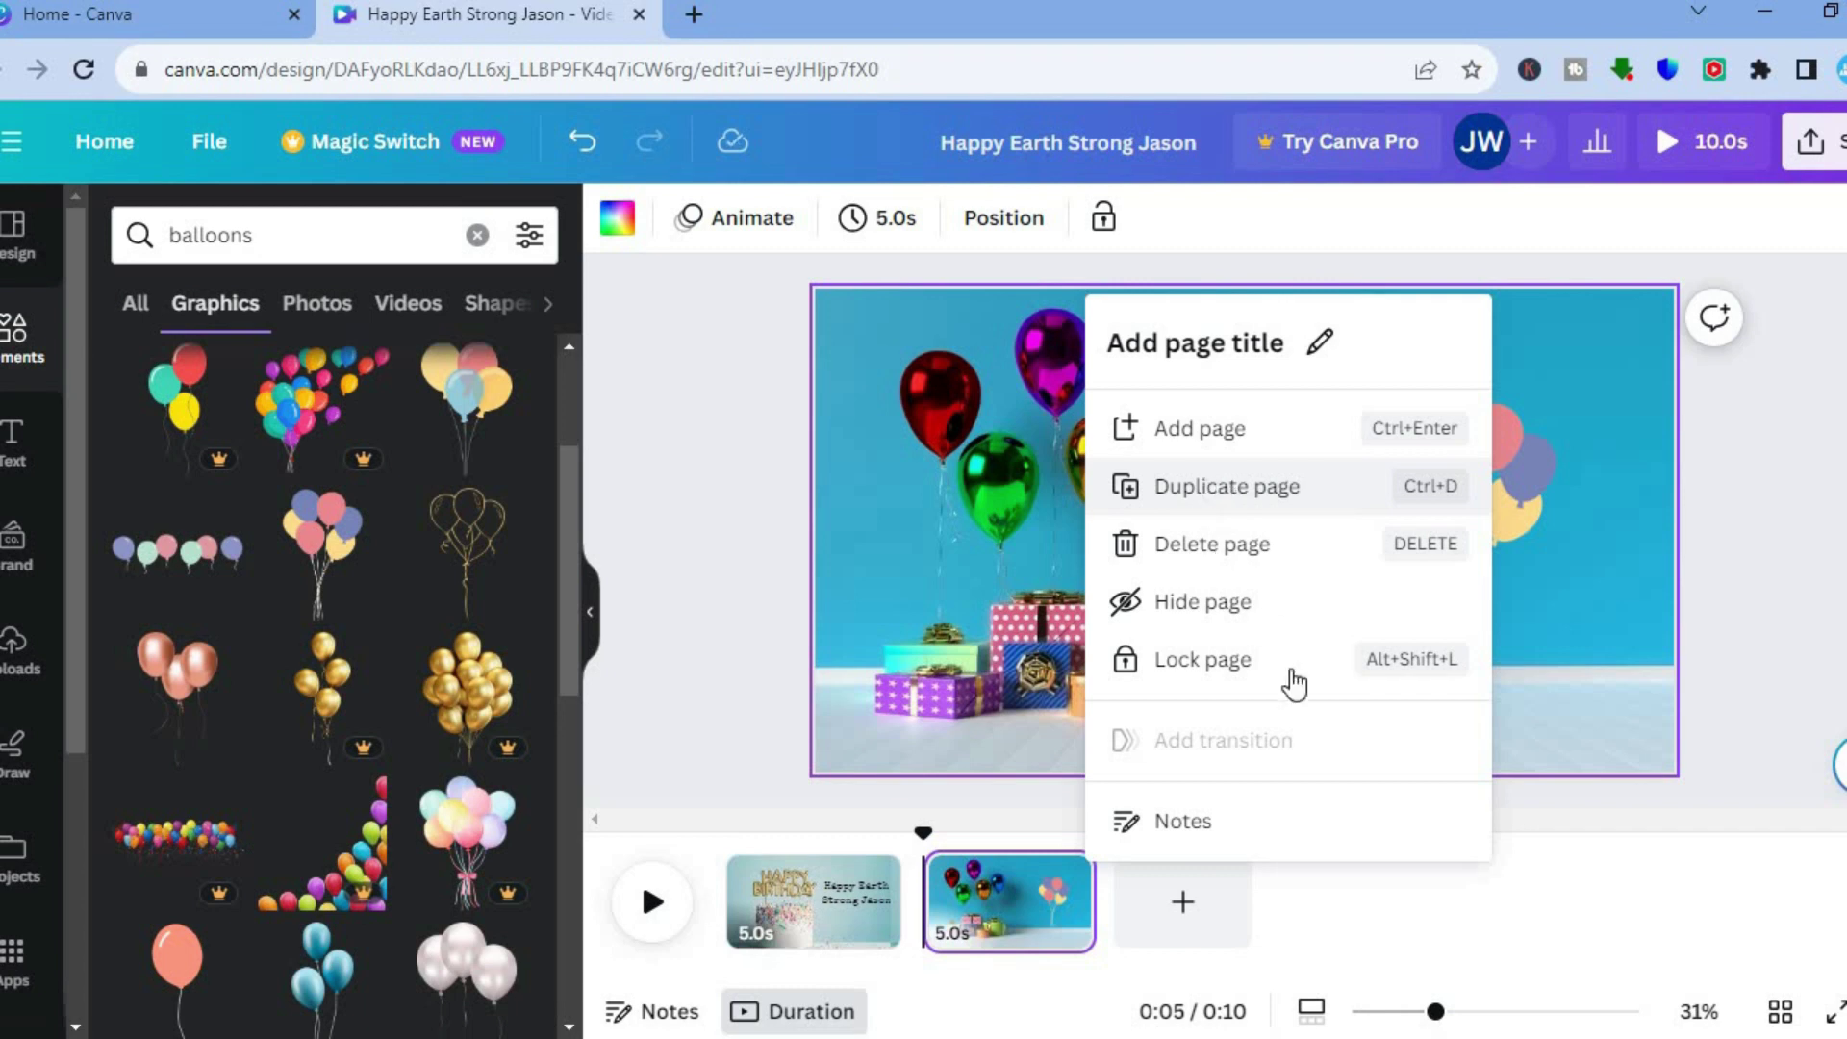
pyautogui.click(1405, 933)
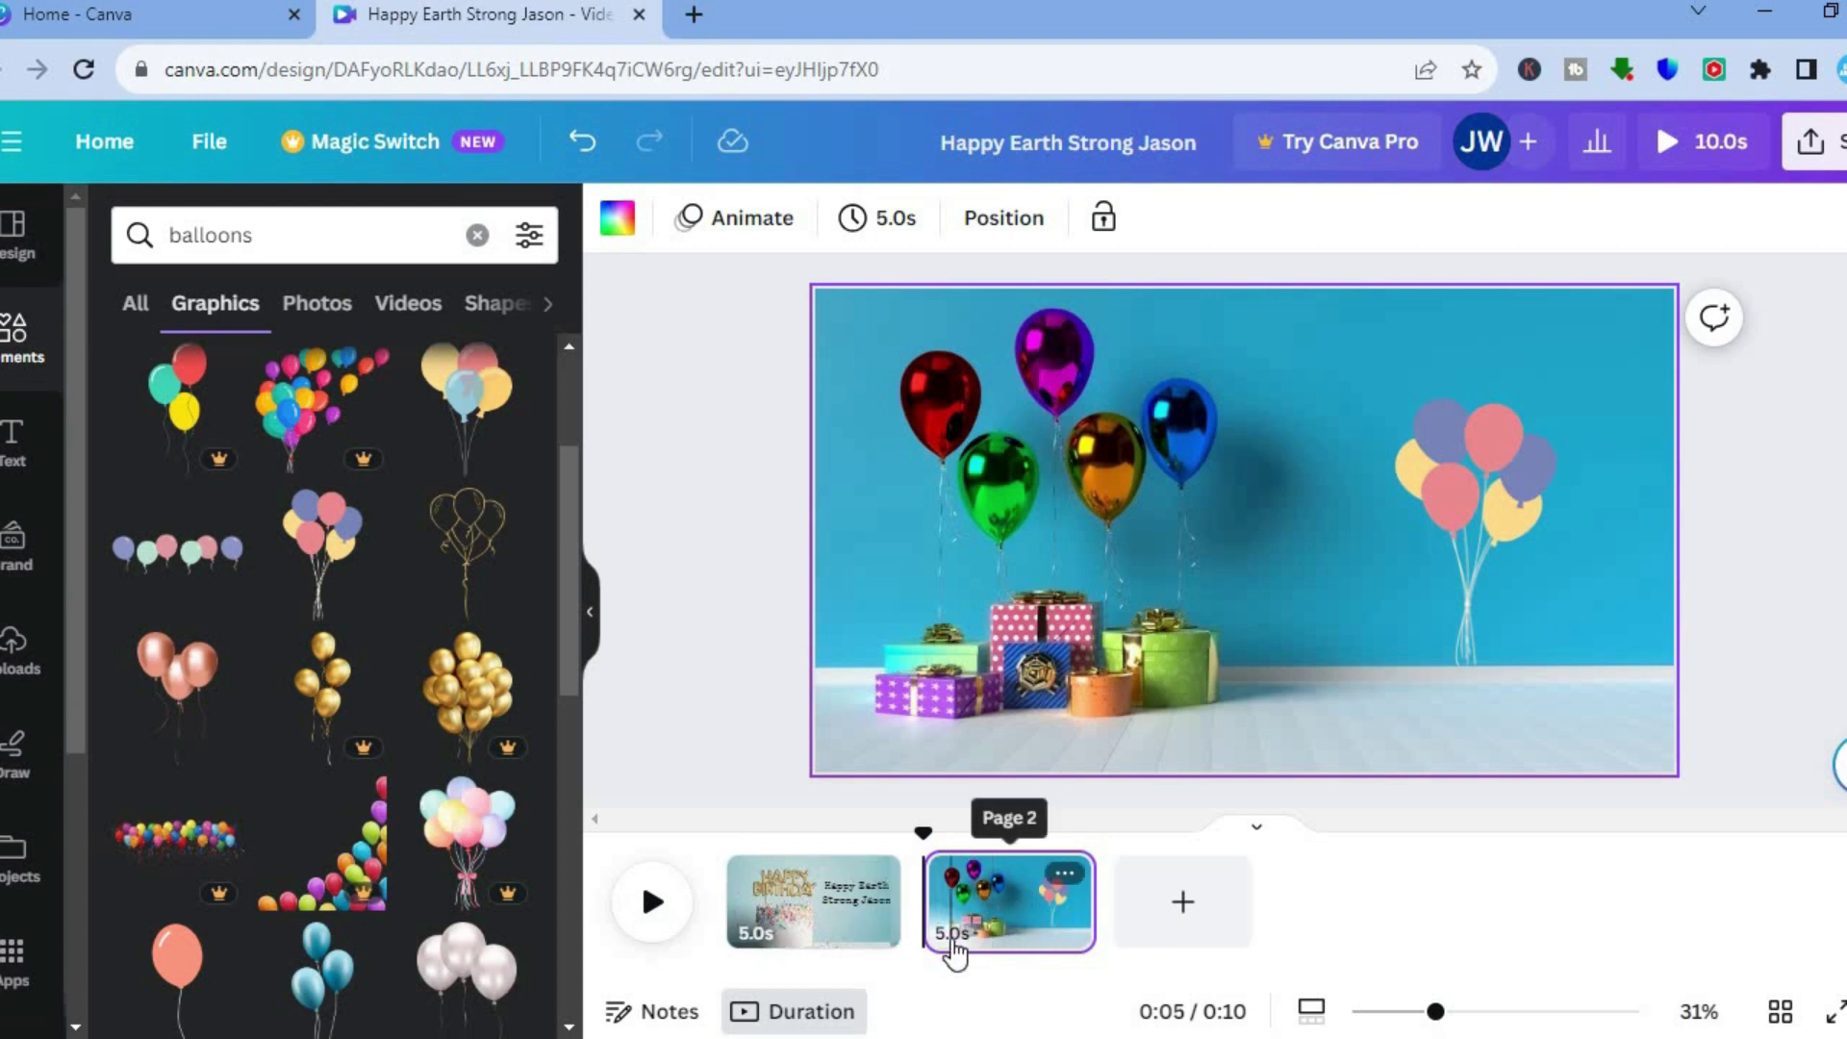
# Return the playhead to the start of the video and select the cake page.
pyautogui.moveTo(928, 842); pyautogui.dragTo(722, 853)
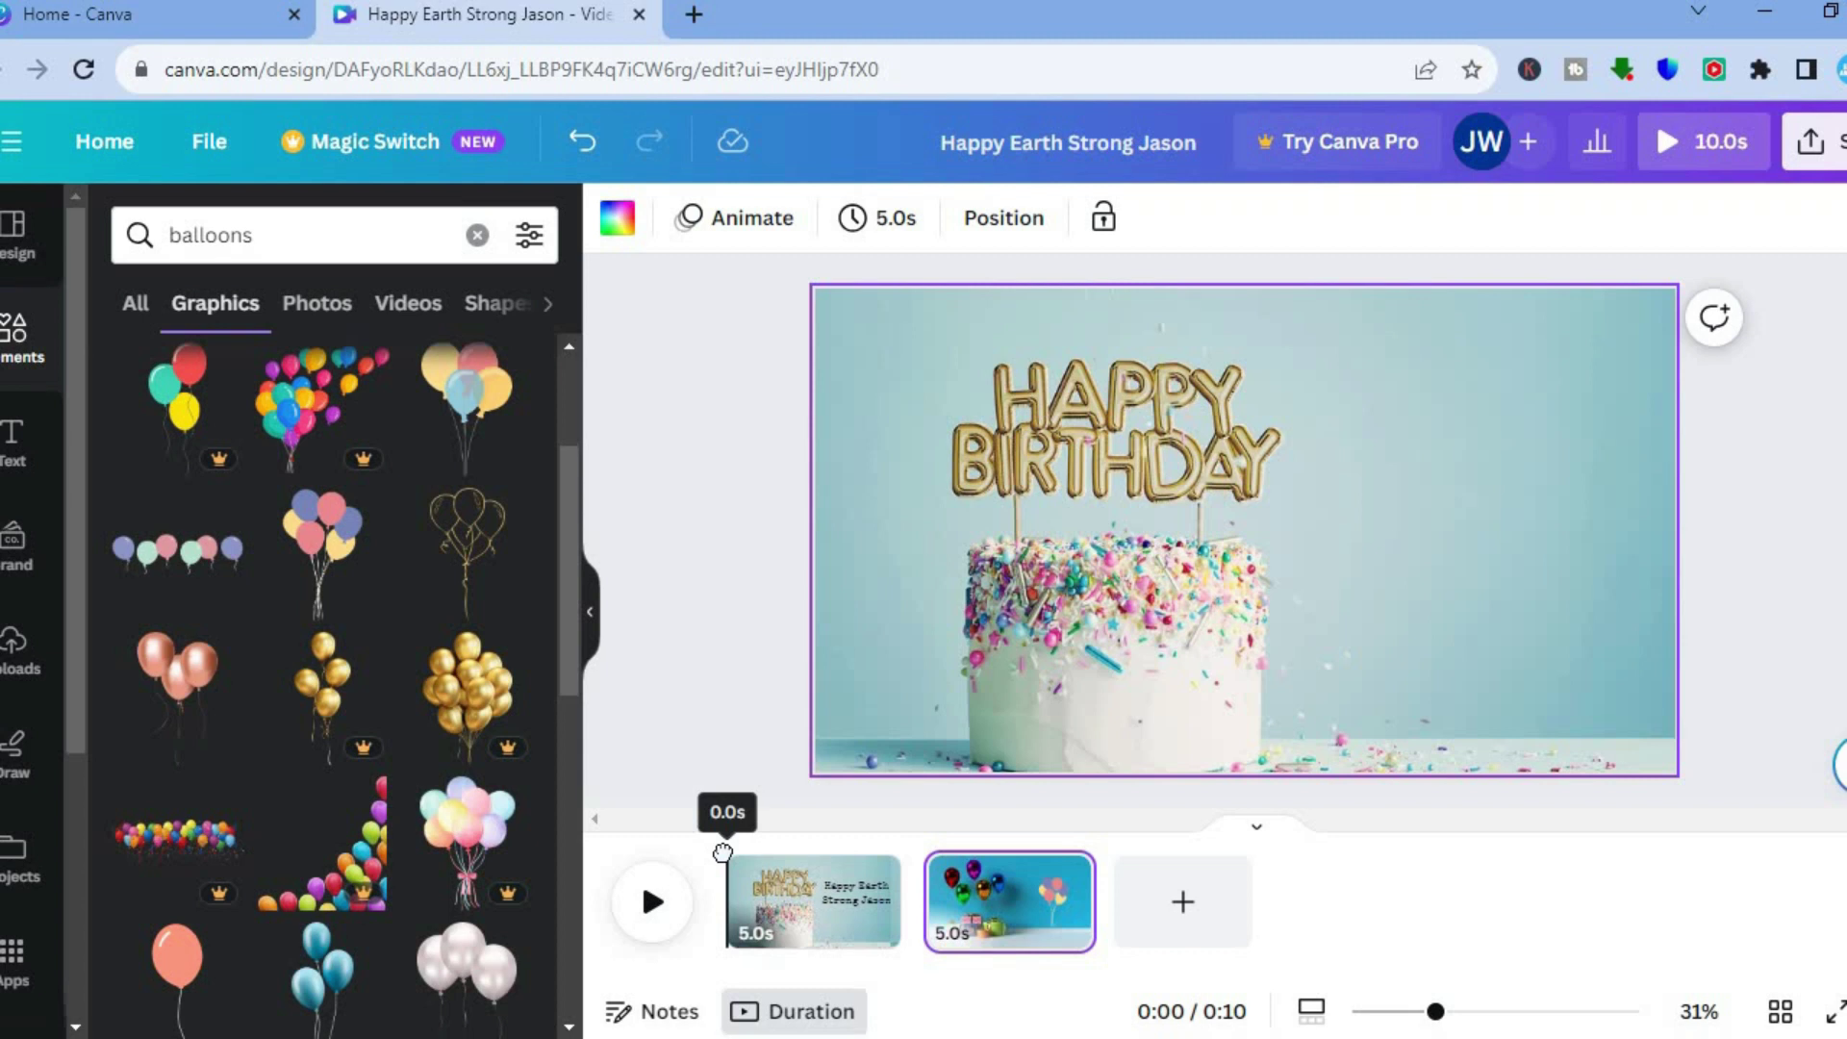
pyautogui.moveTo(749, 852); pyautogui.dragTo(736, 848)
pyautogui.click(756, 880)
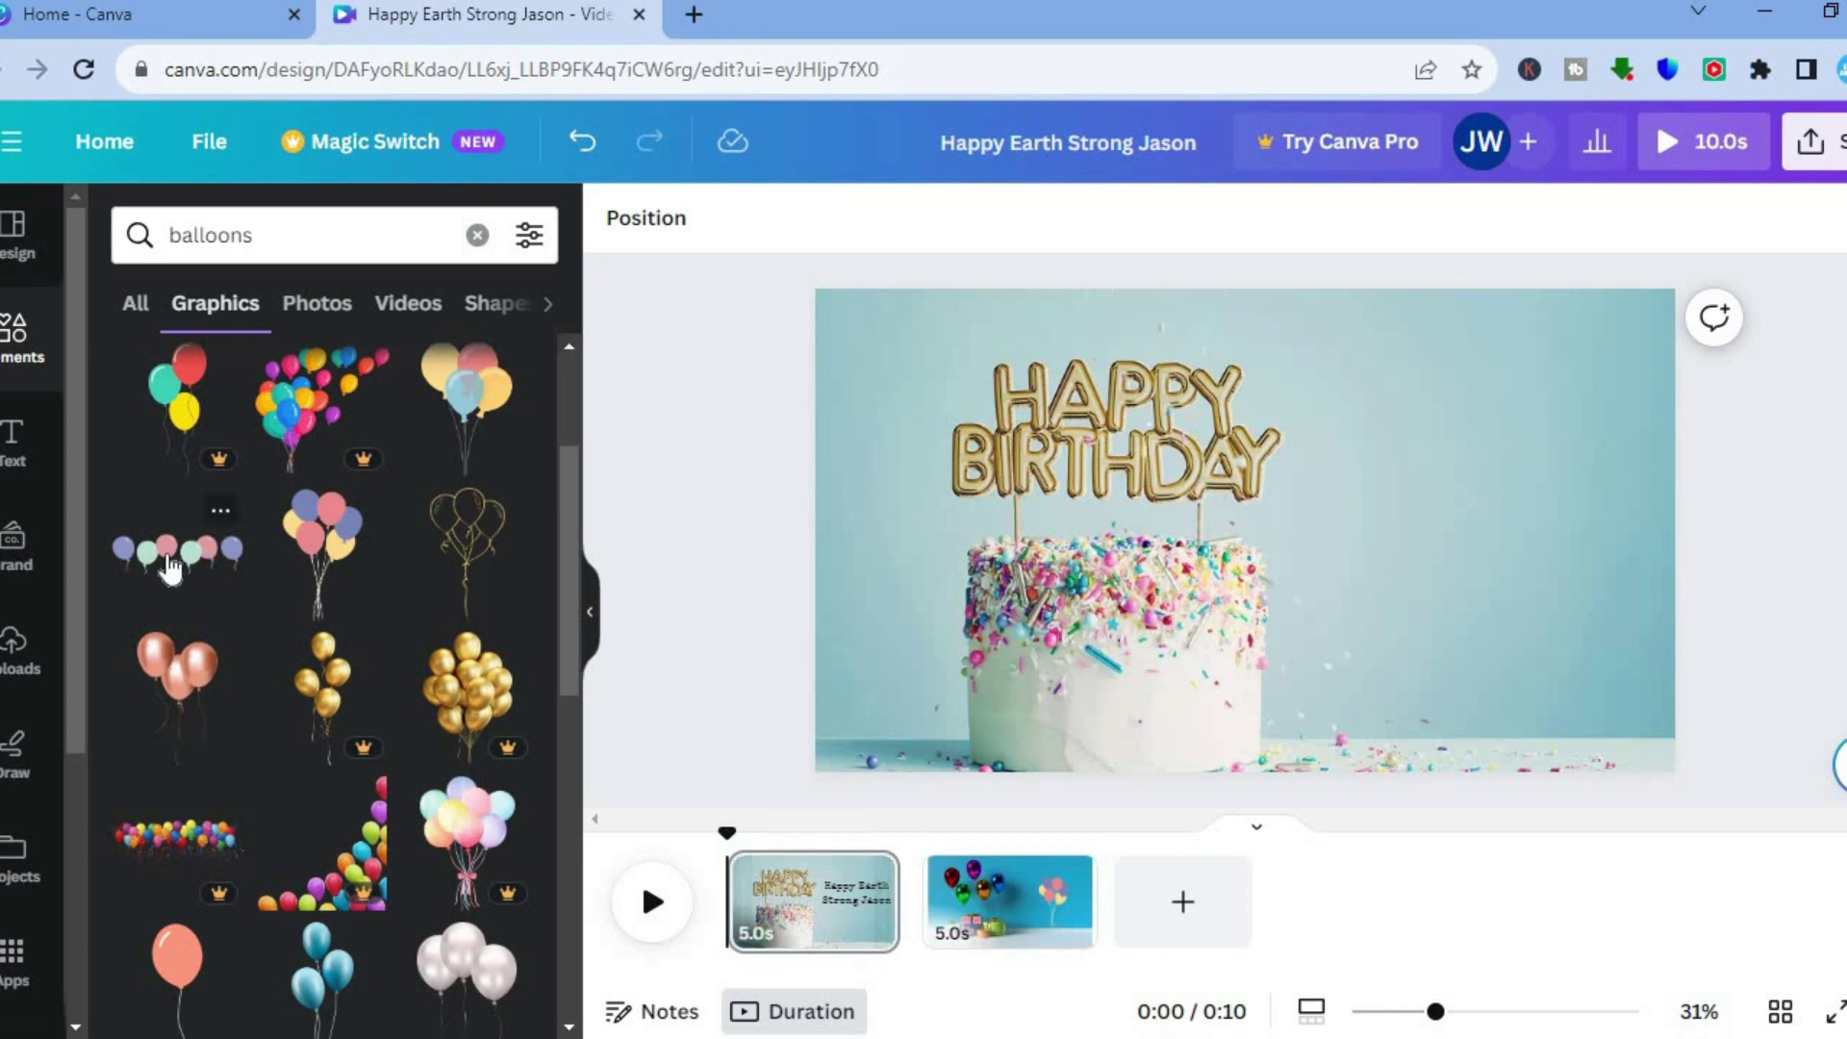
# Look through the uploaded audio, and search the elements for "happy birthday music" with the results limited to audio.
pyautogui.click(28, 640)
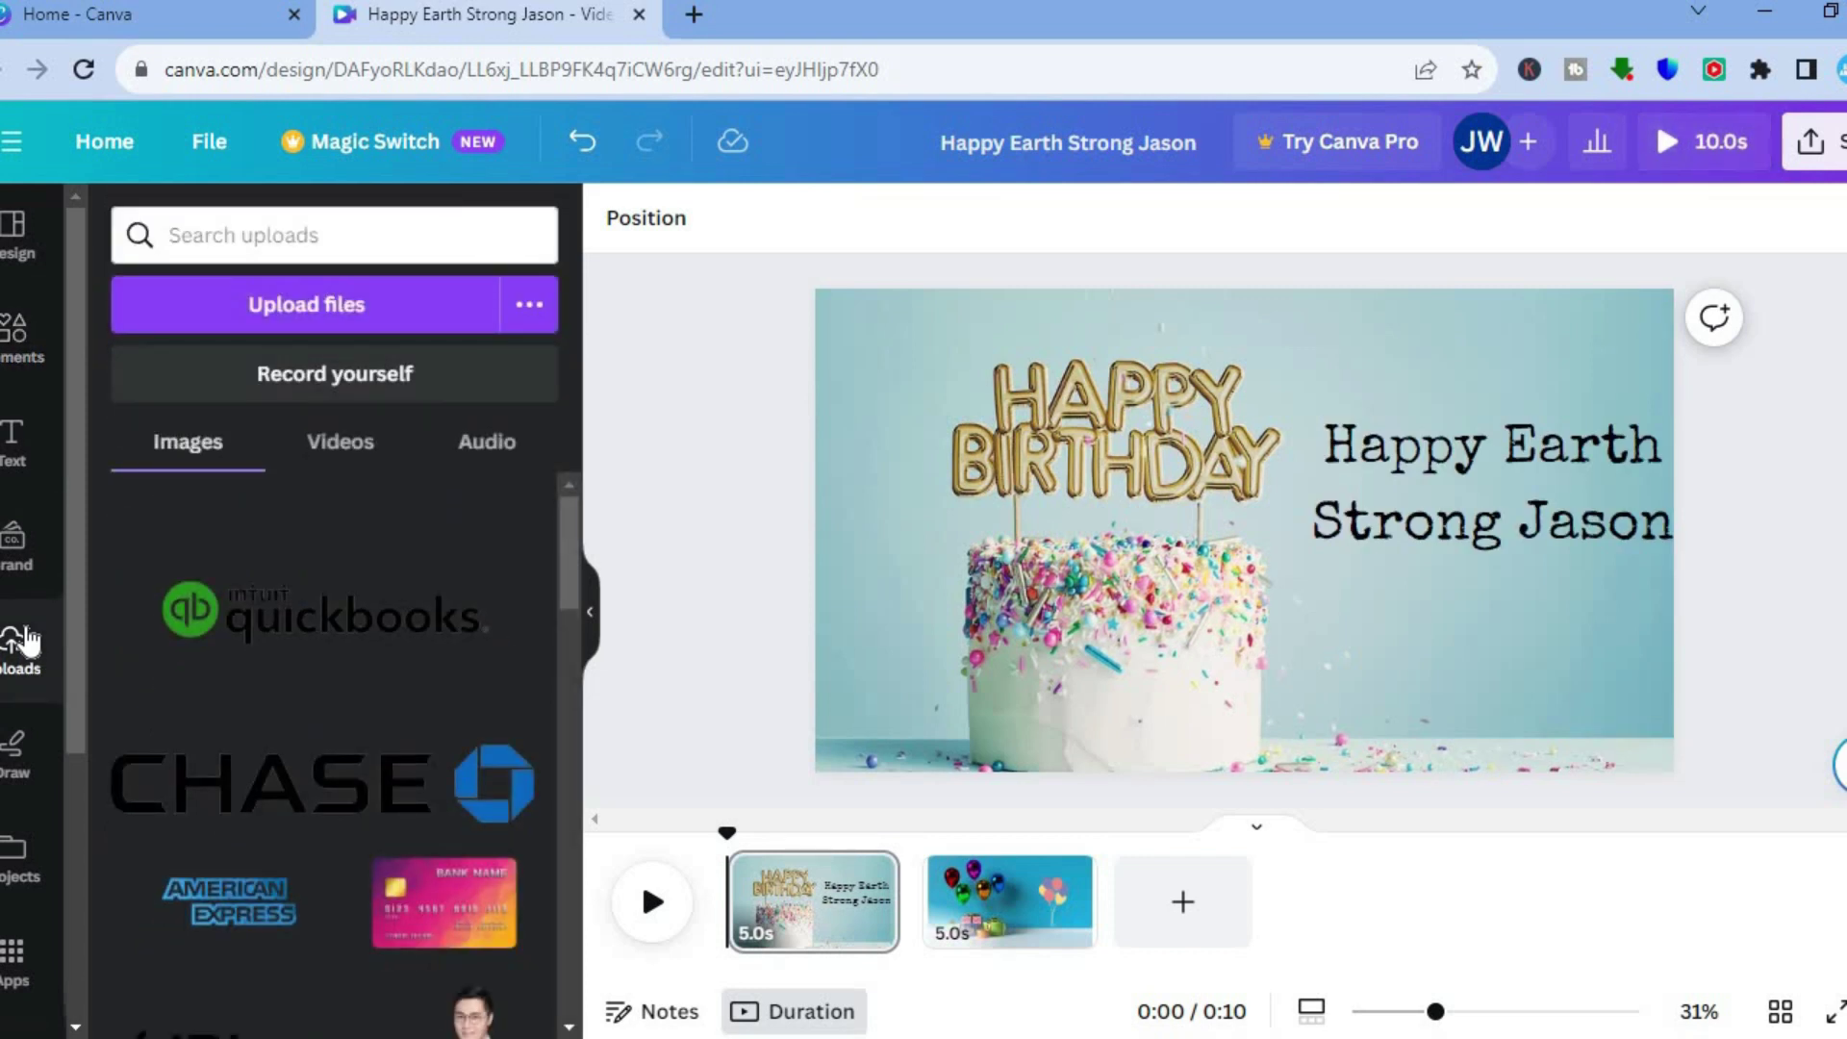
pyautogui.click(484, 444)
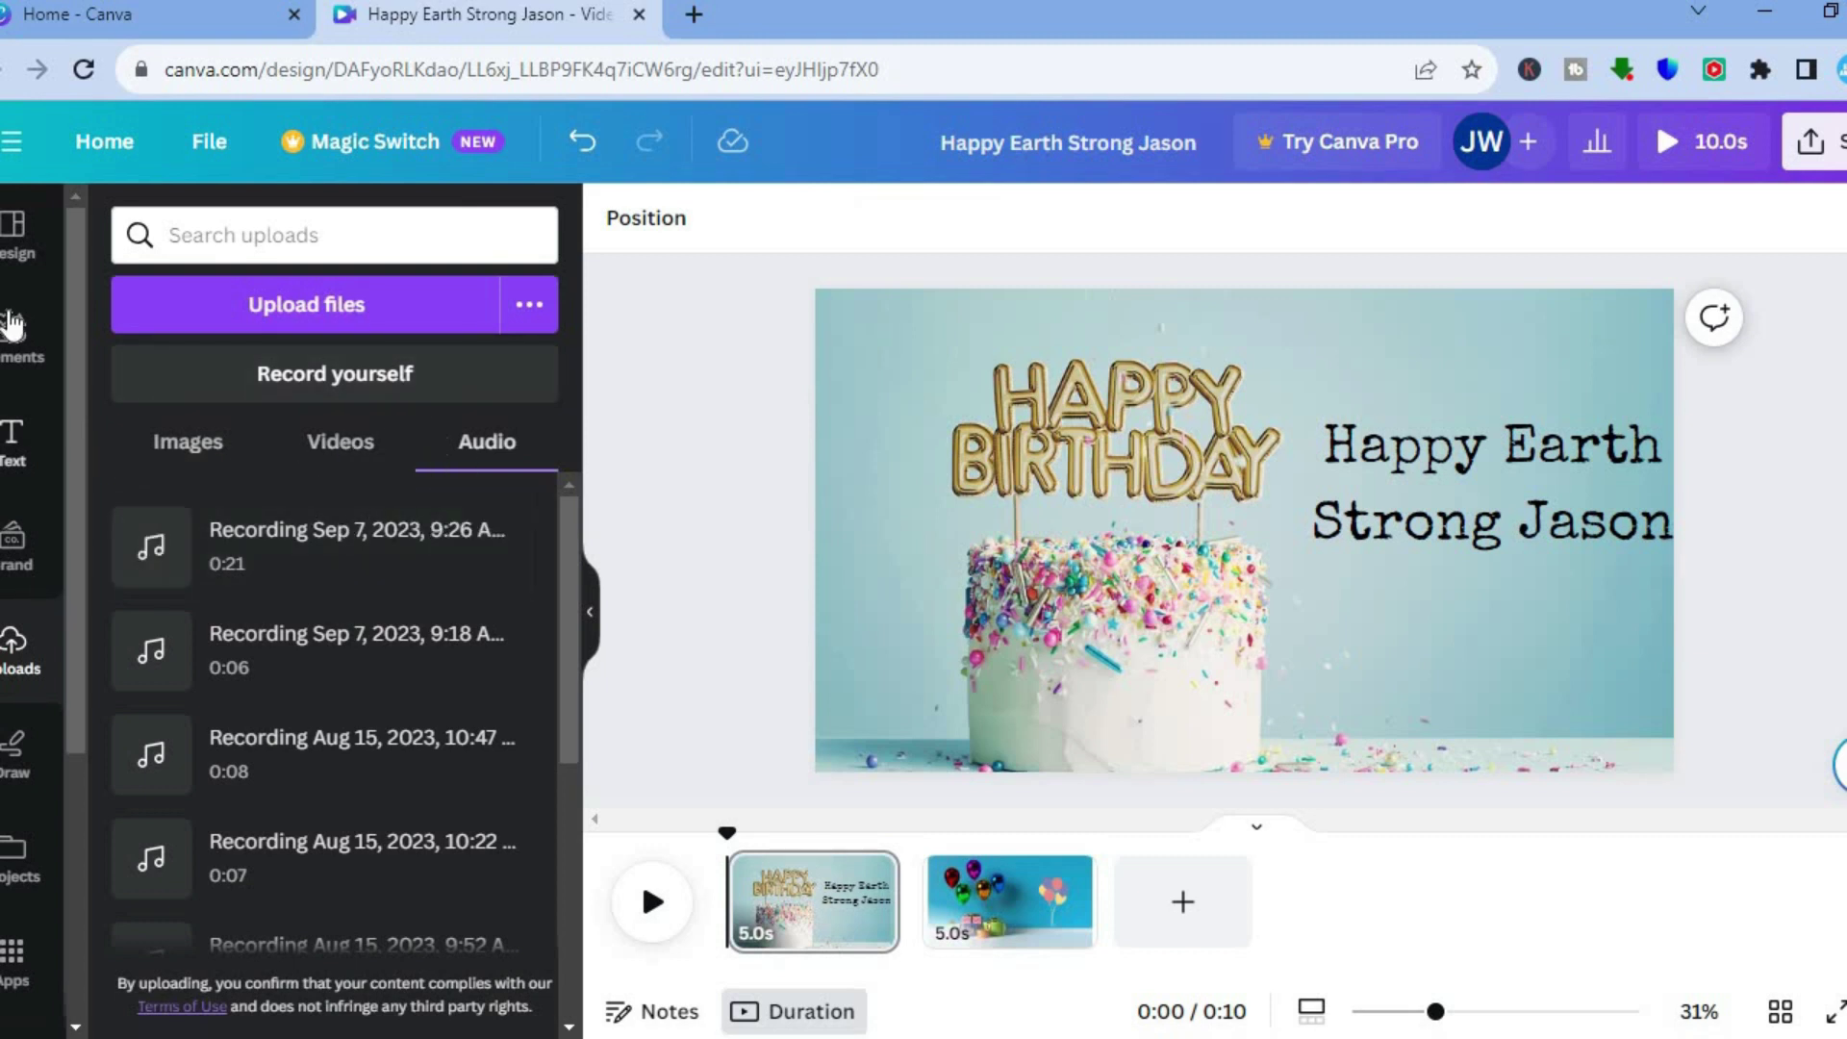
pyautogui.click(23, 342)
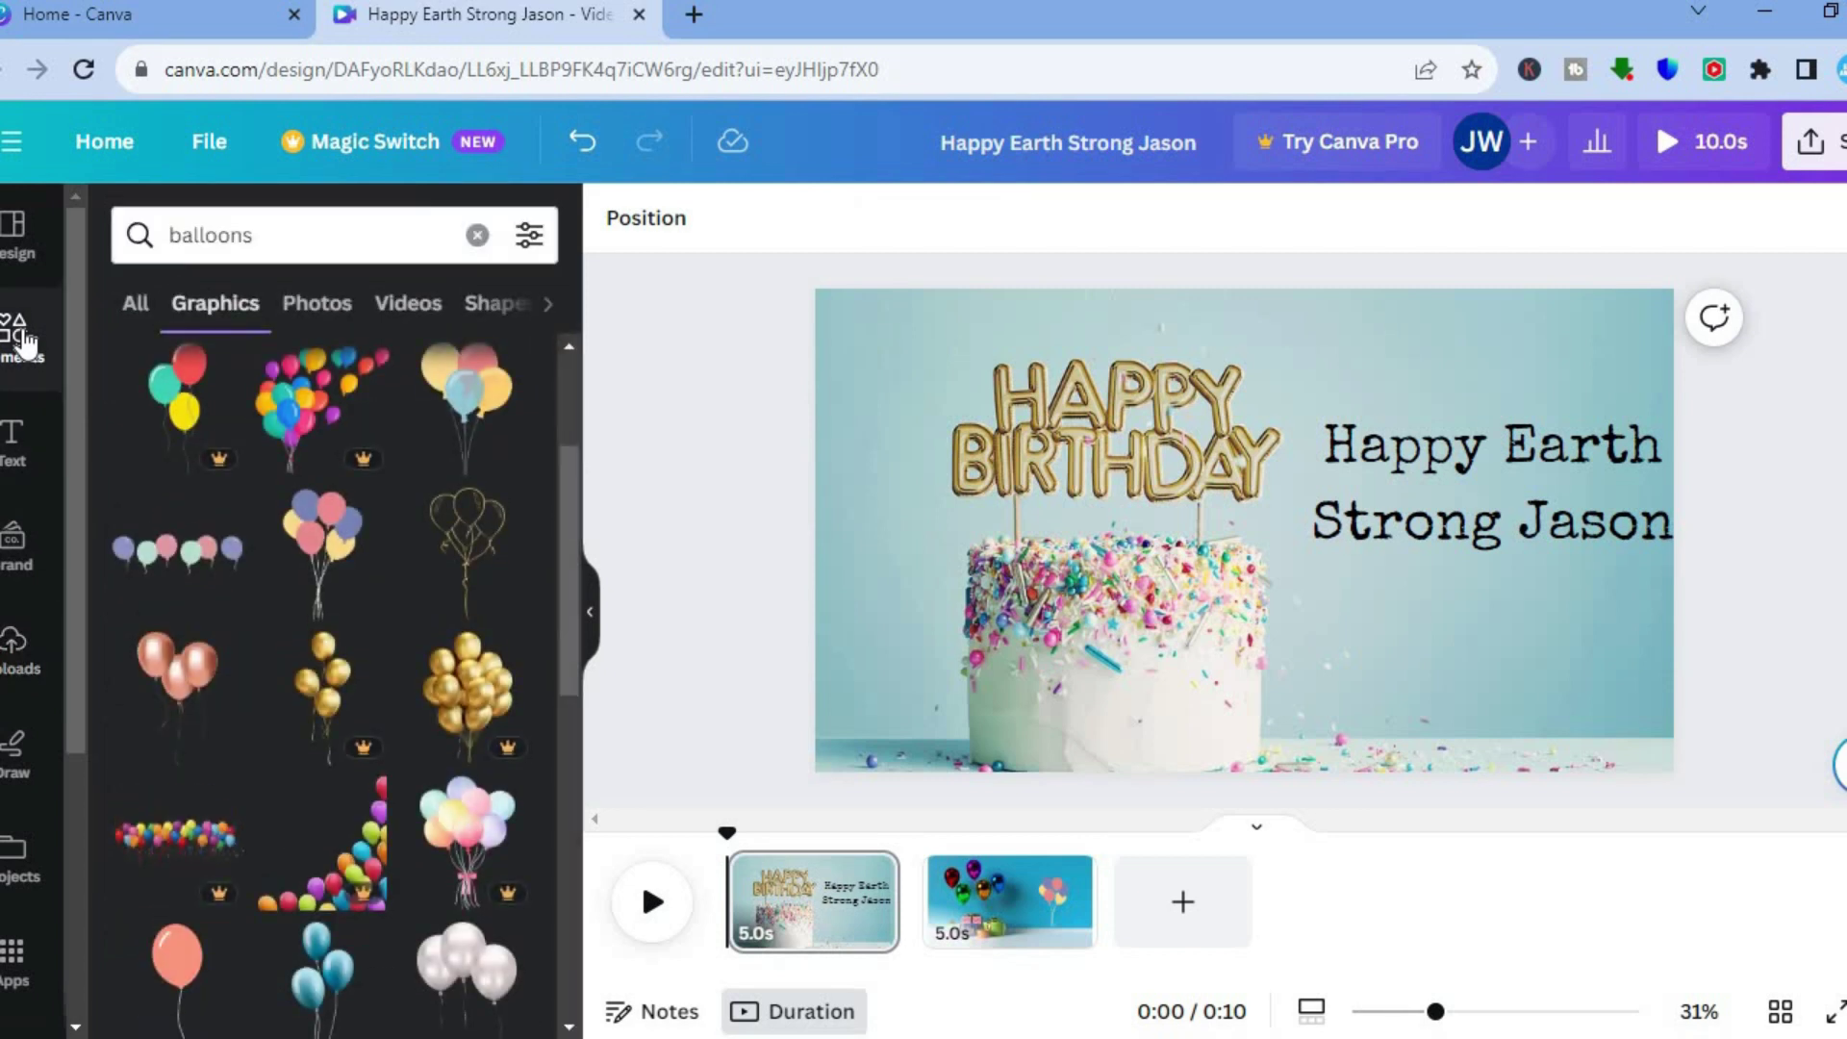
pyautogui.click(476, 235)
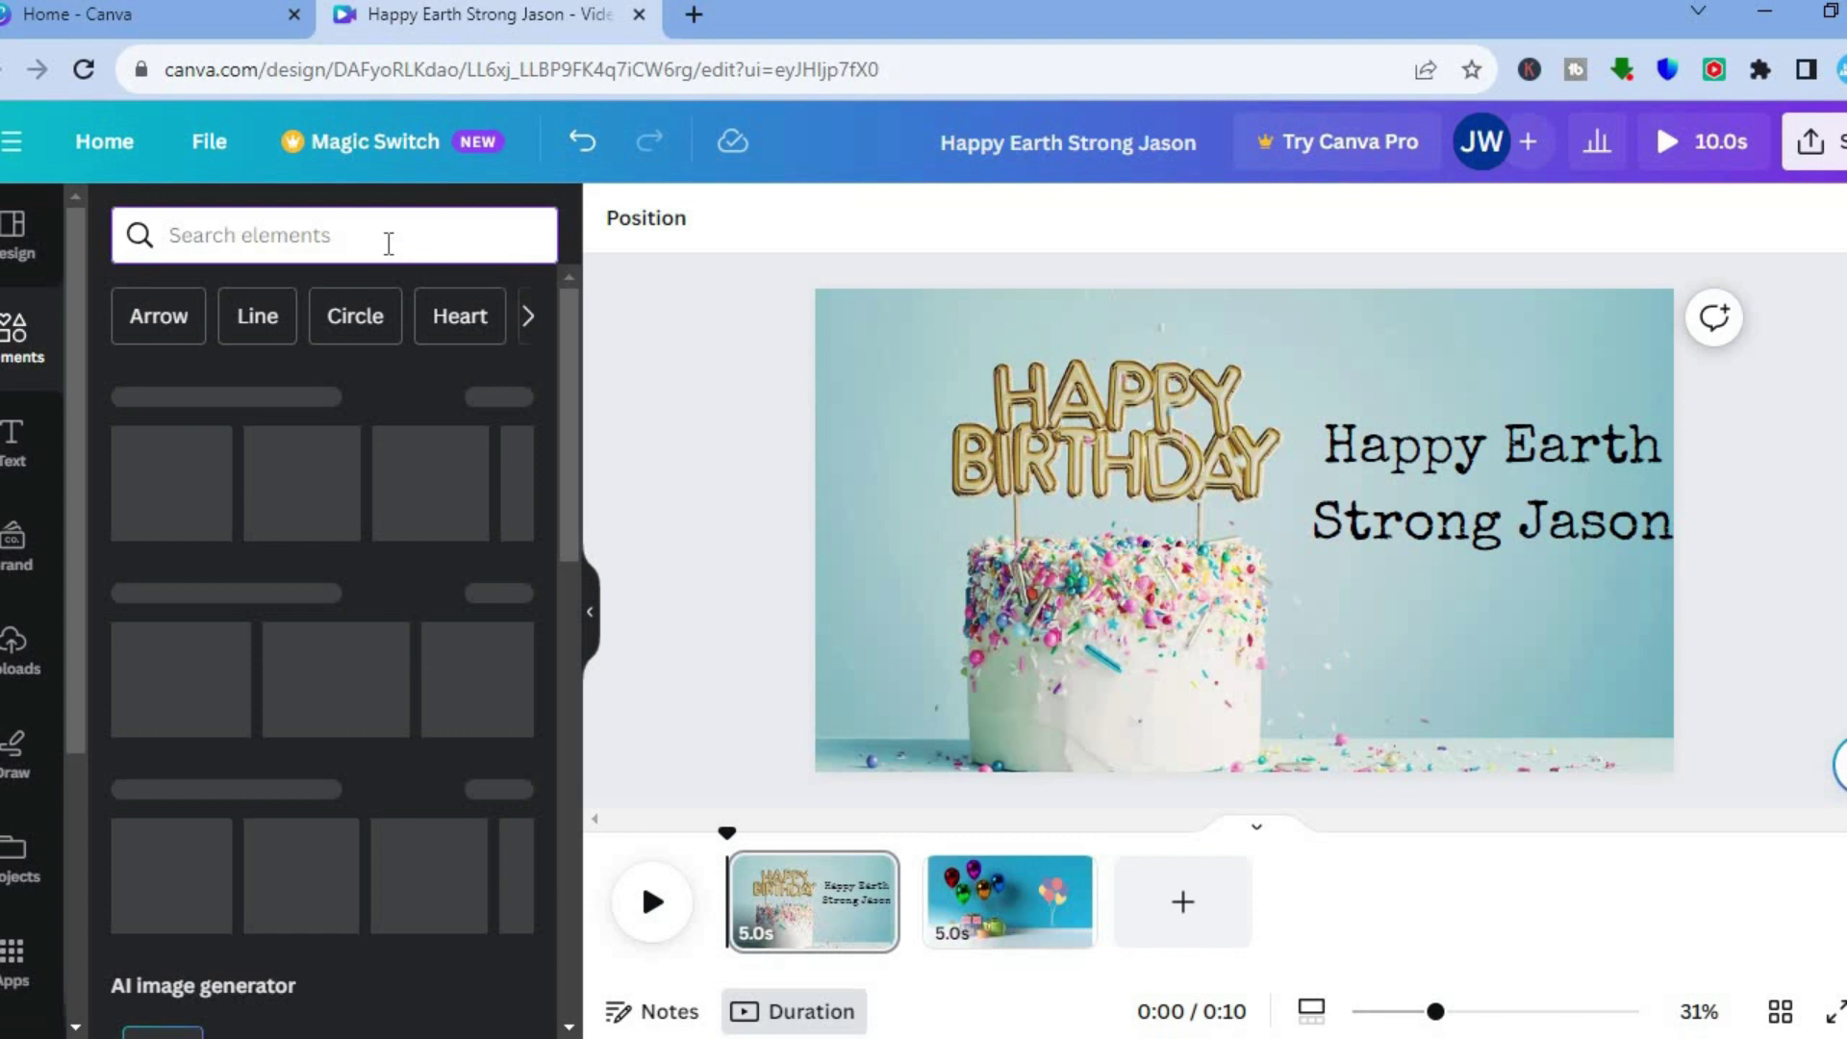
pyautogui.write('ha')
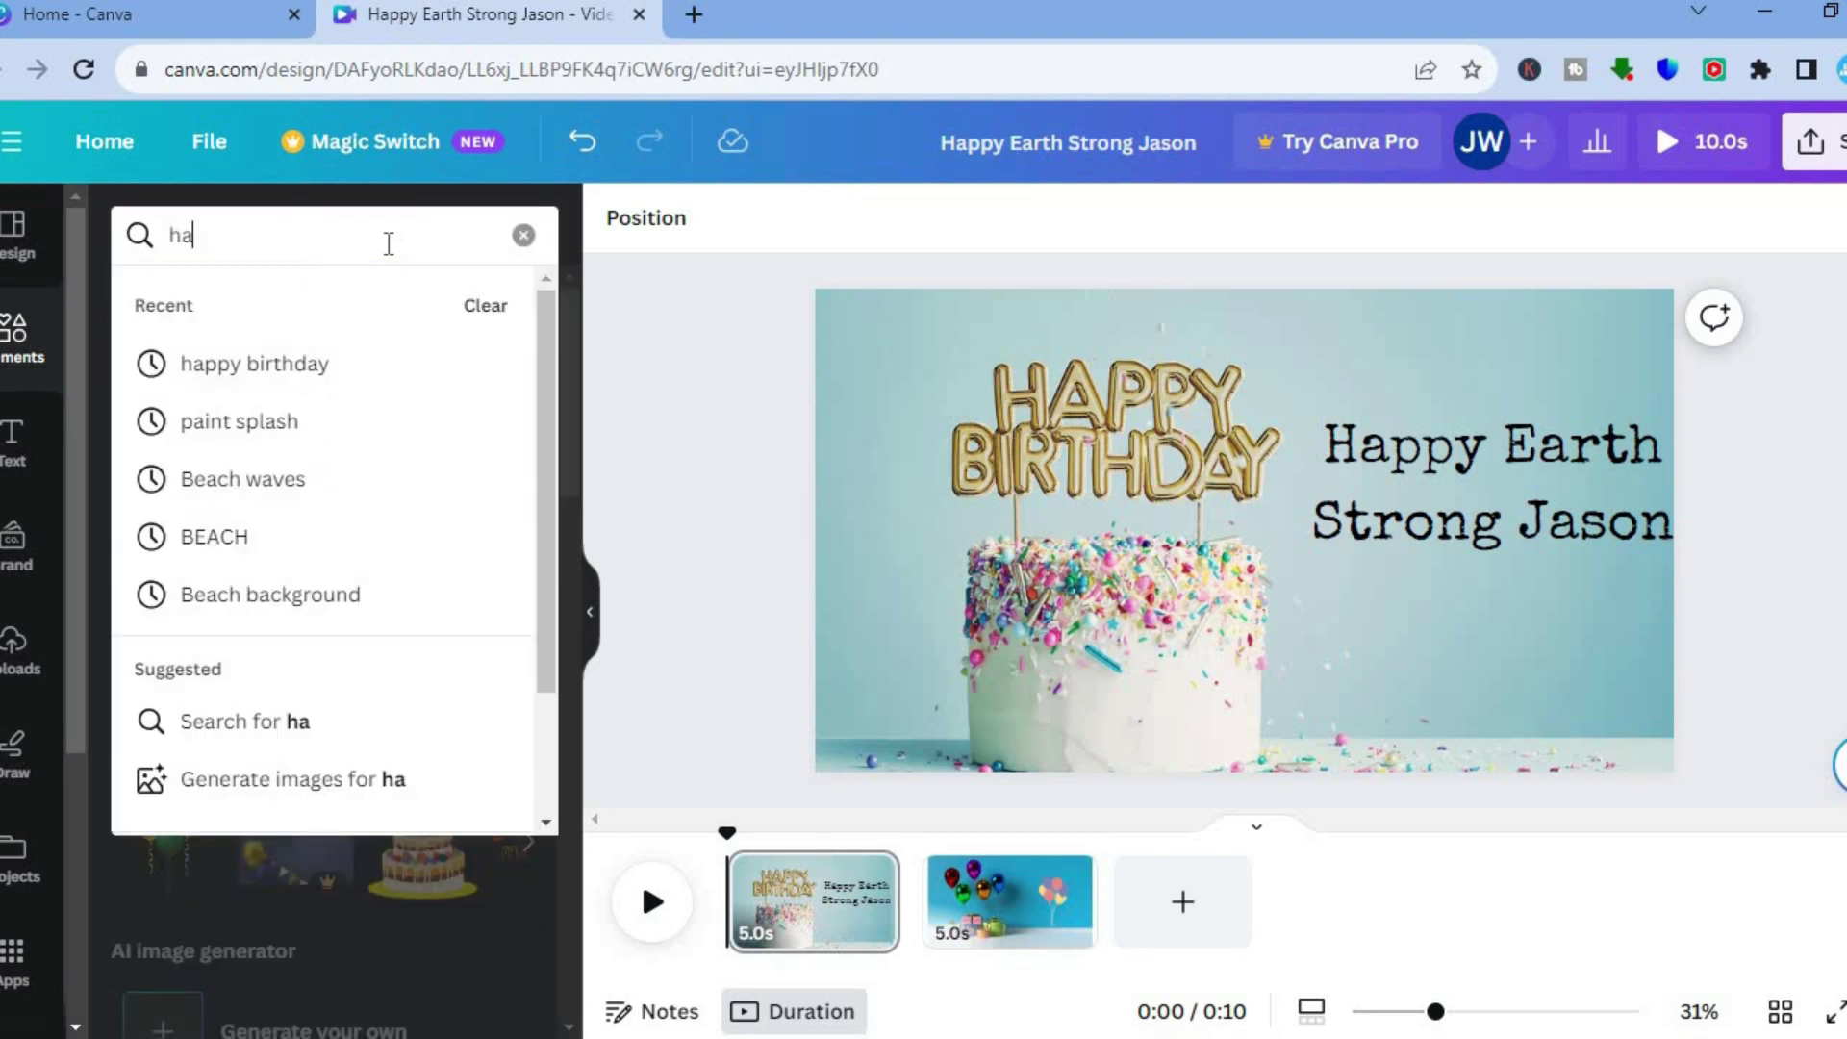
pyautogui.write('p')
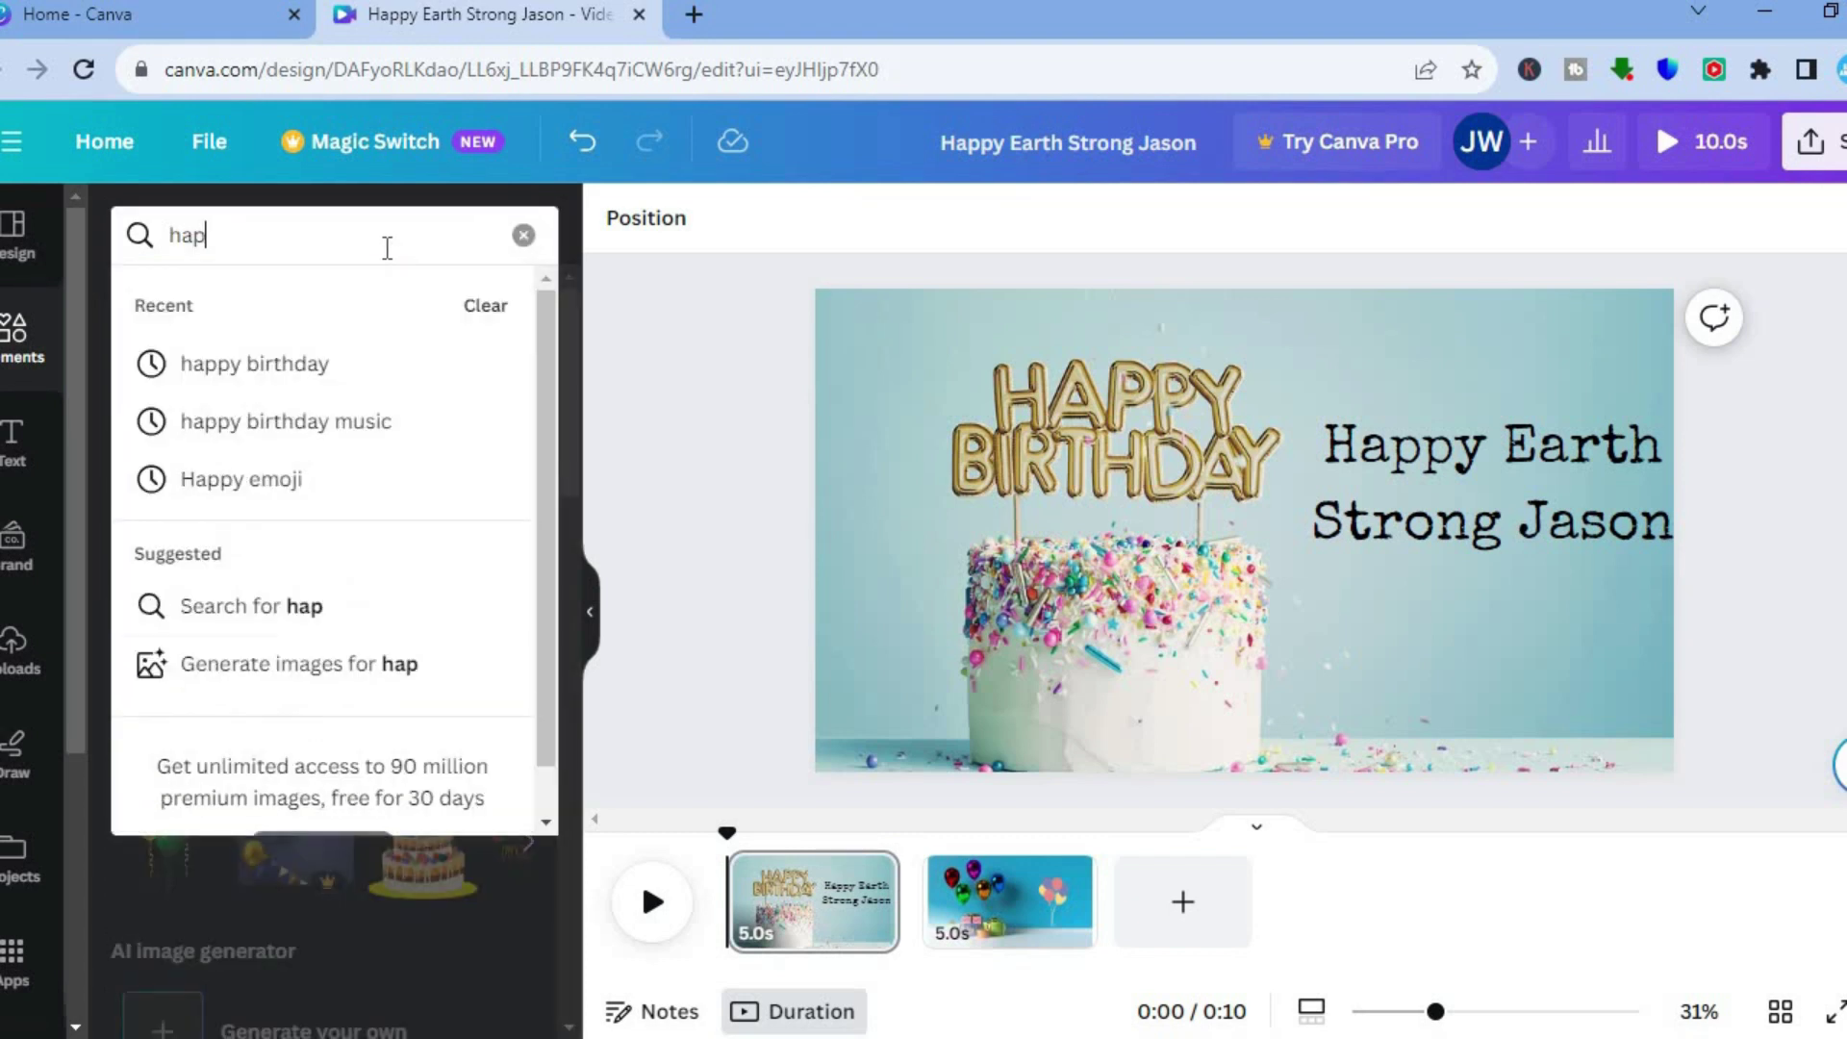
pyautogui.click(293, 420)
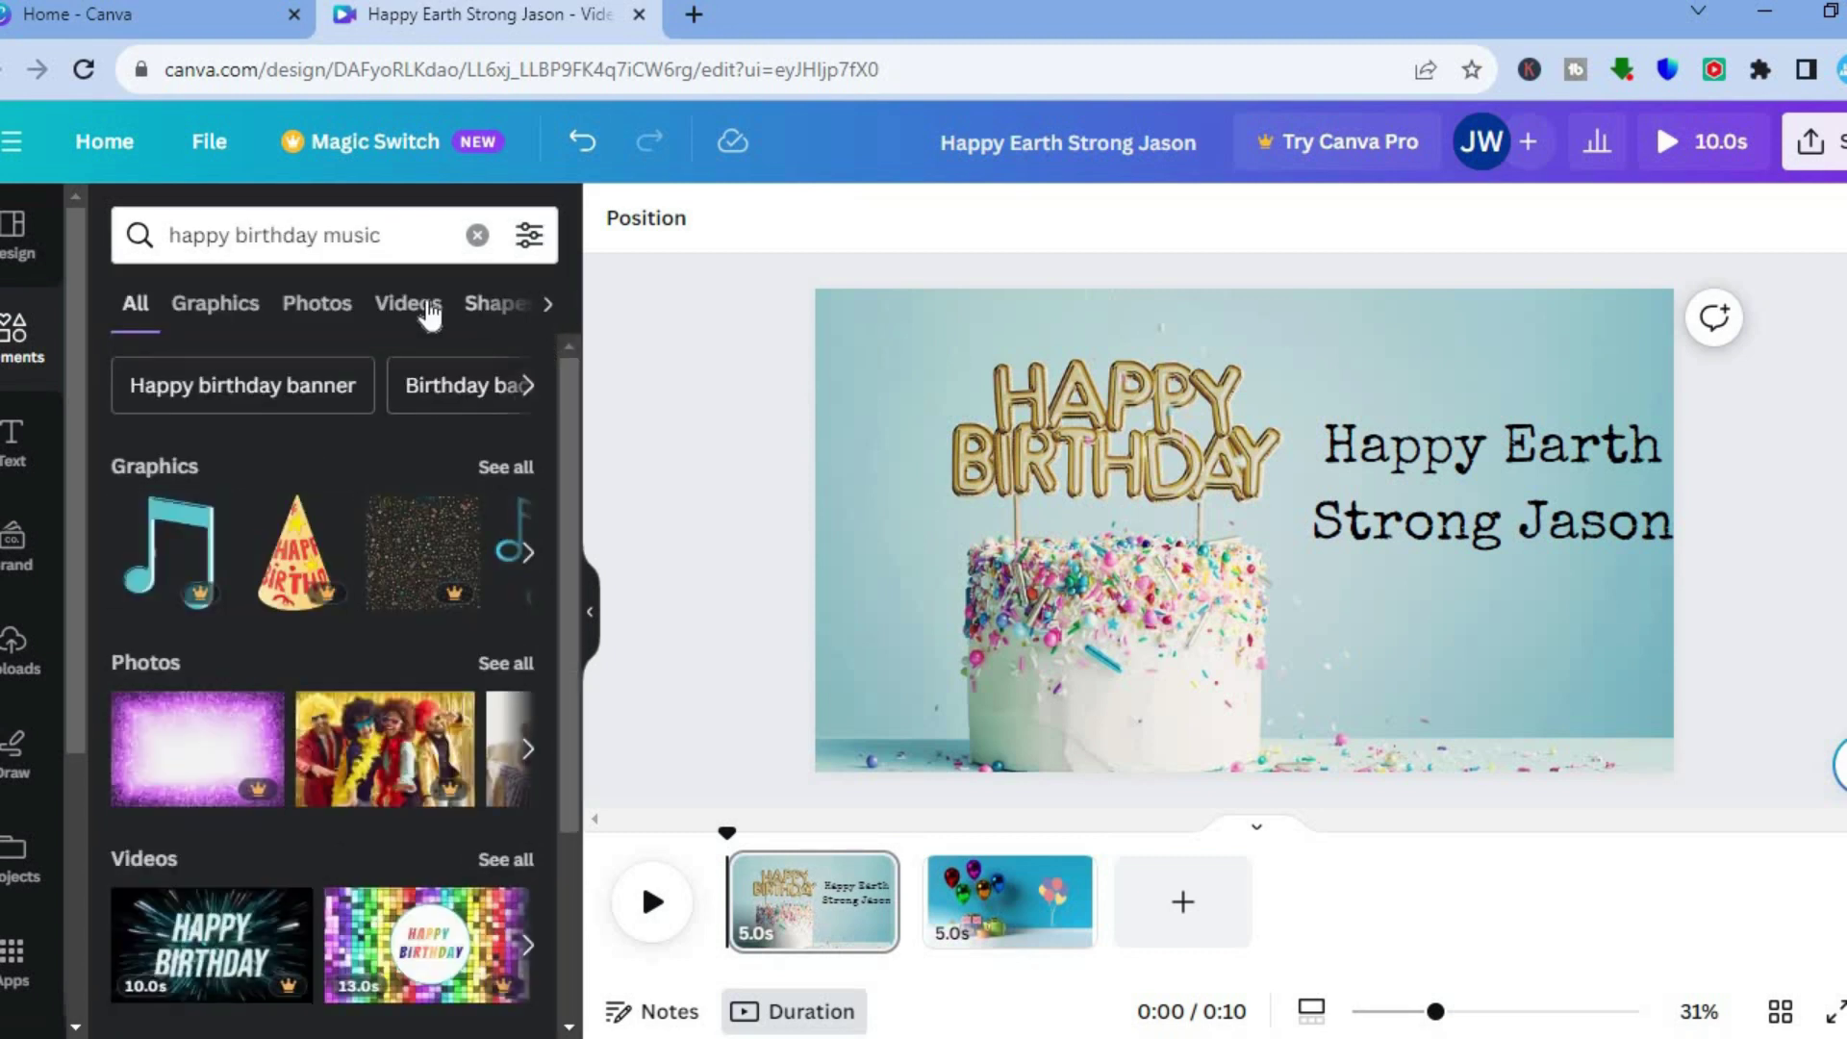
pyautogui.click(549, 305)
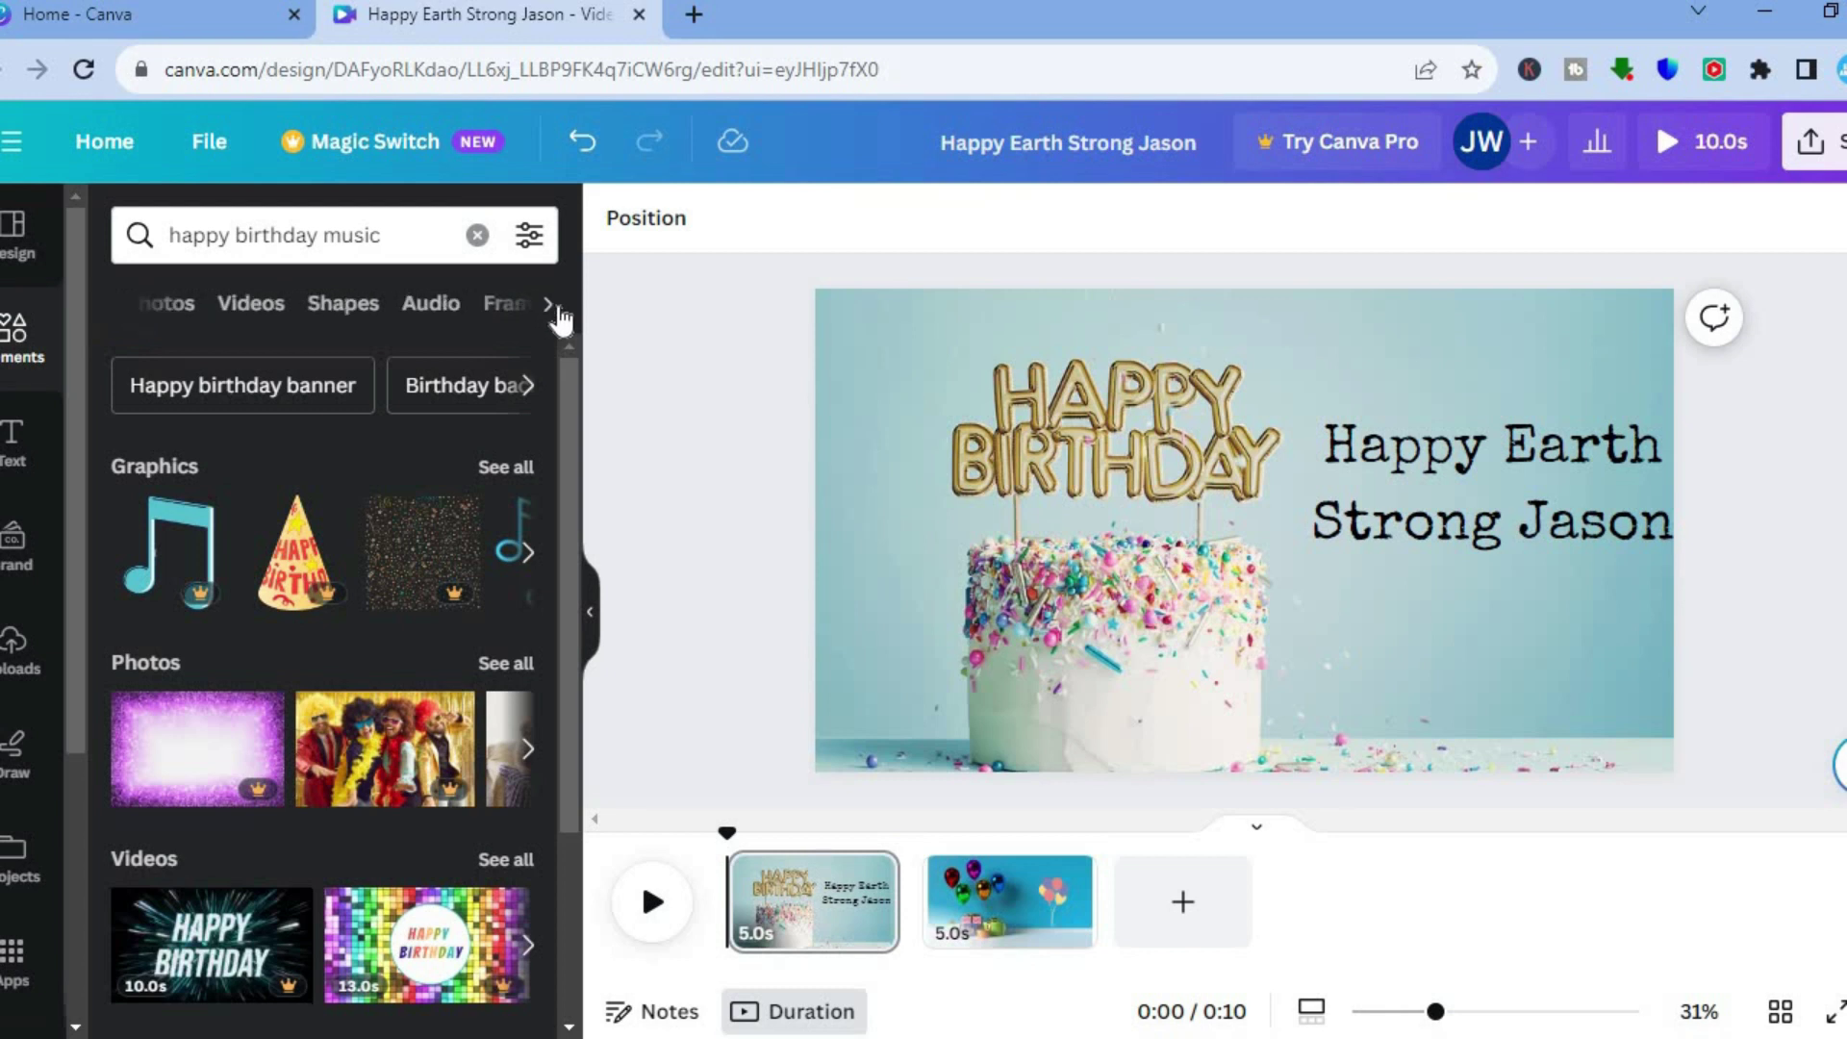
pyautogui.click(420, 305)
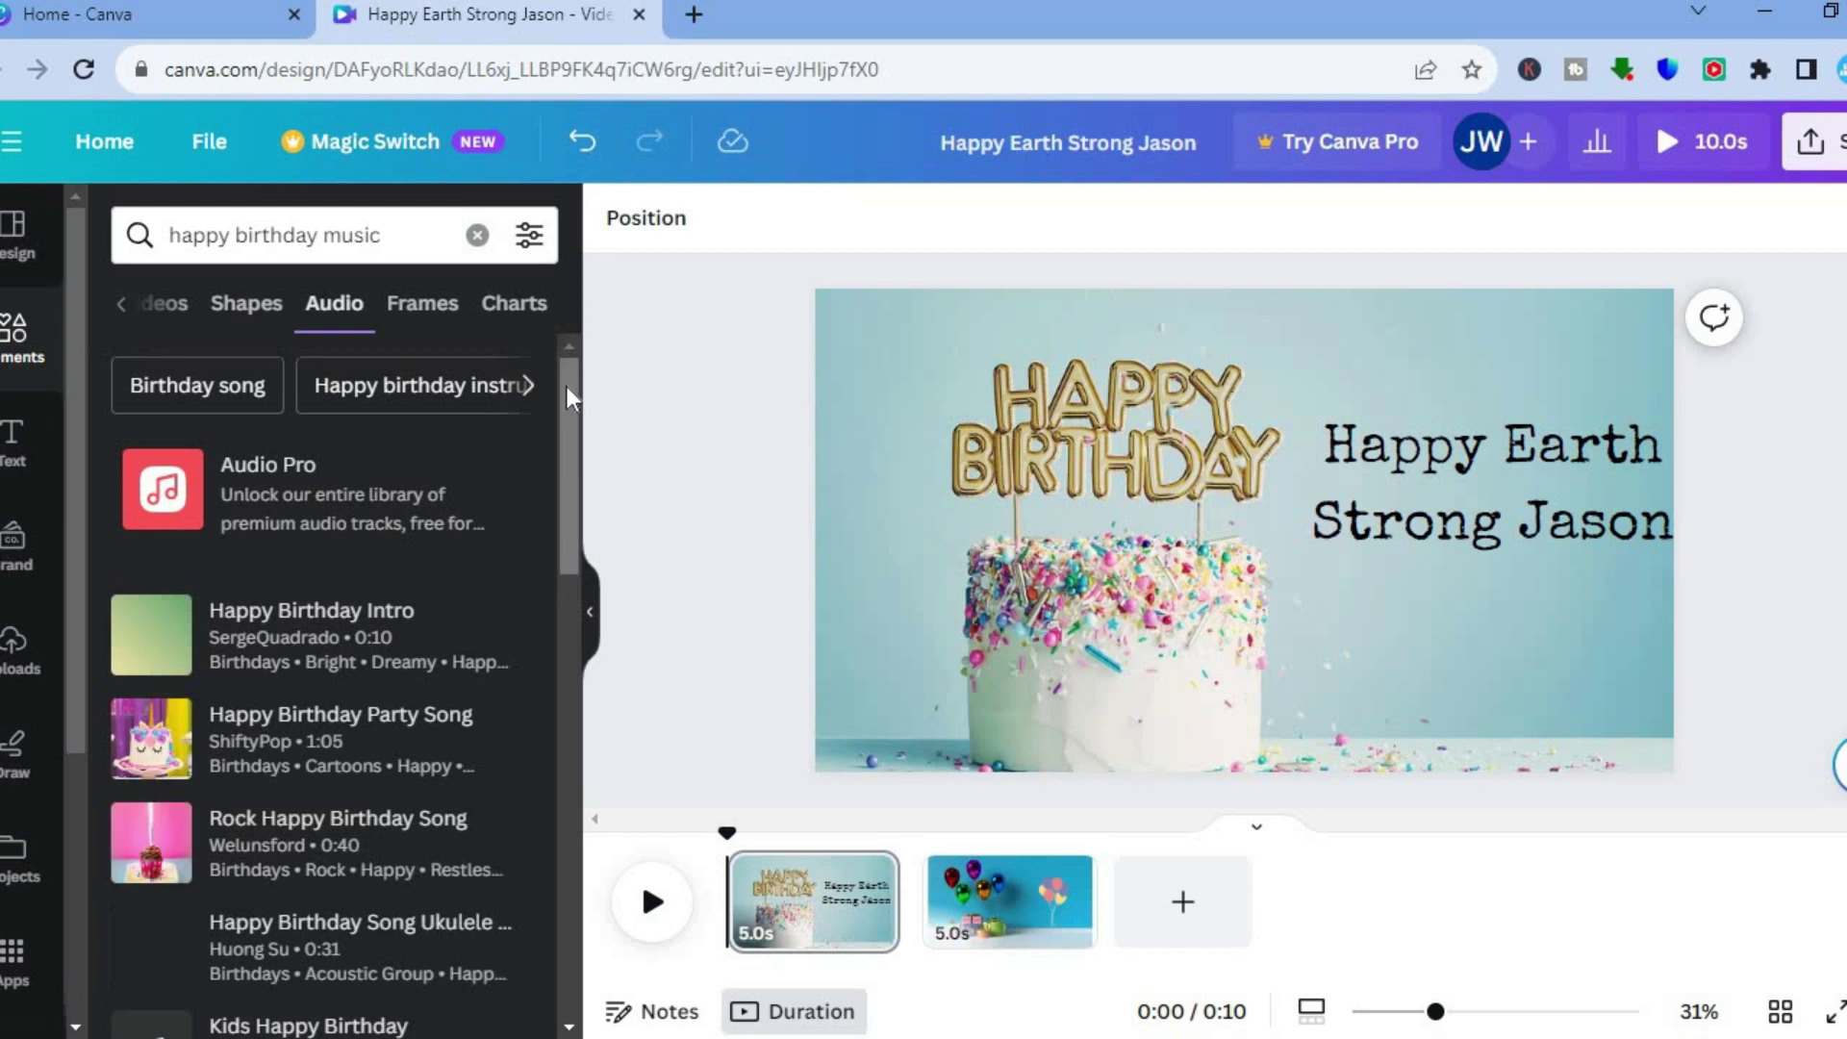
# Add the Happy Birthday Party Song by ShiftyPop to the video as its audio track and check the track's volume setting.
pyautogui.moveTo(569, 397); pyautogui.dragTo(569, 456)
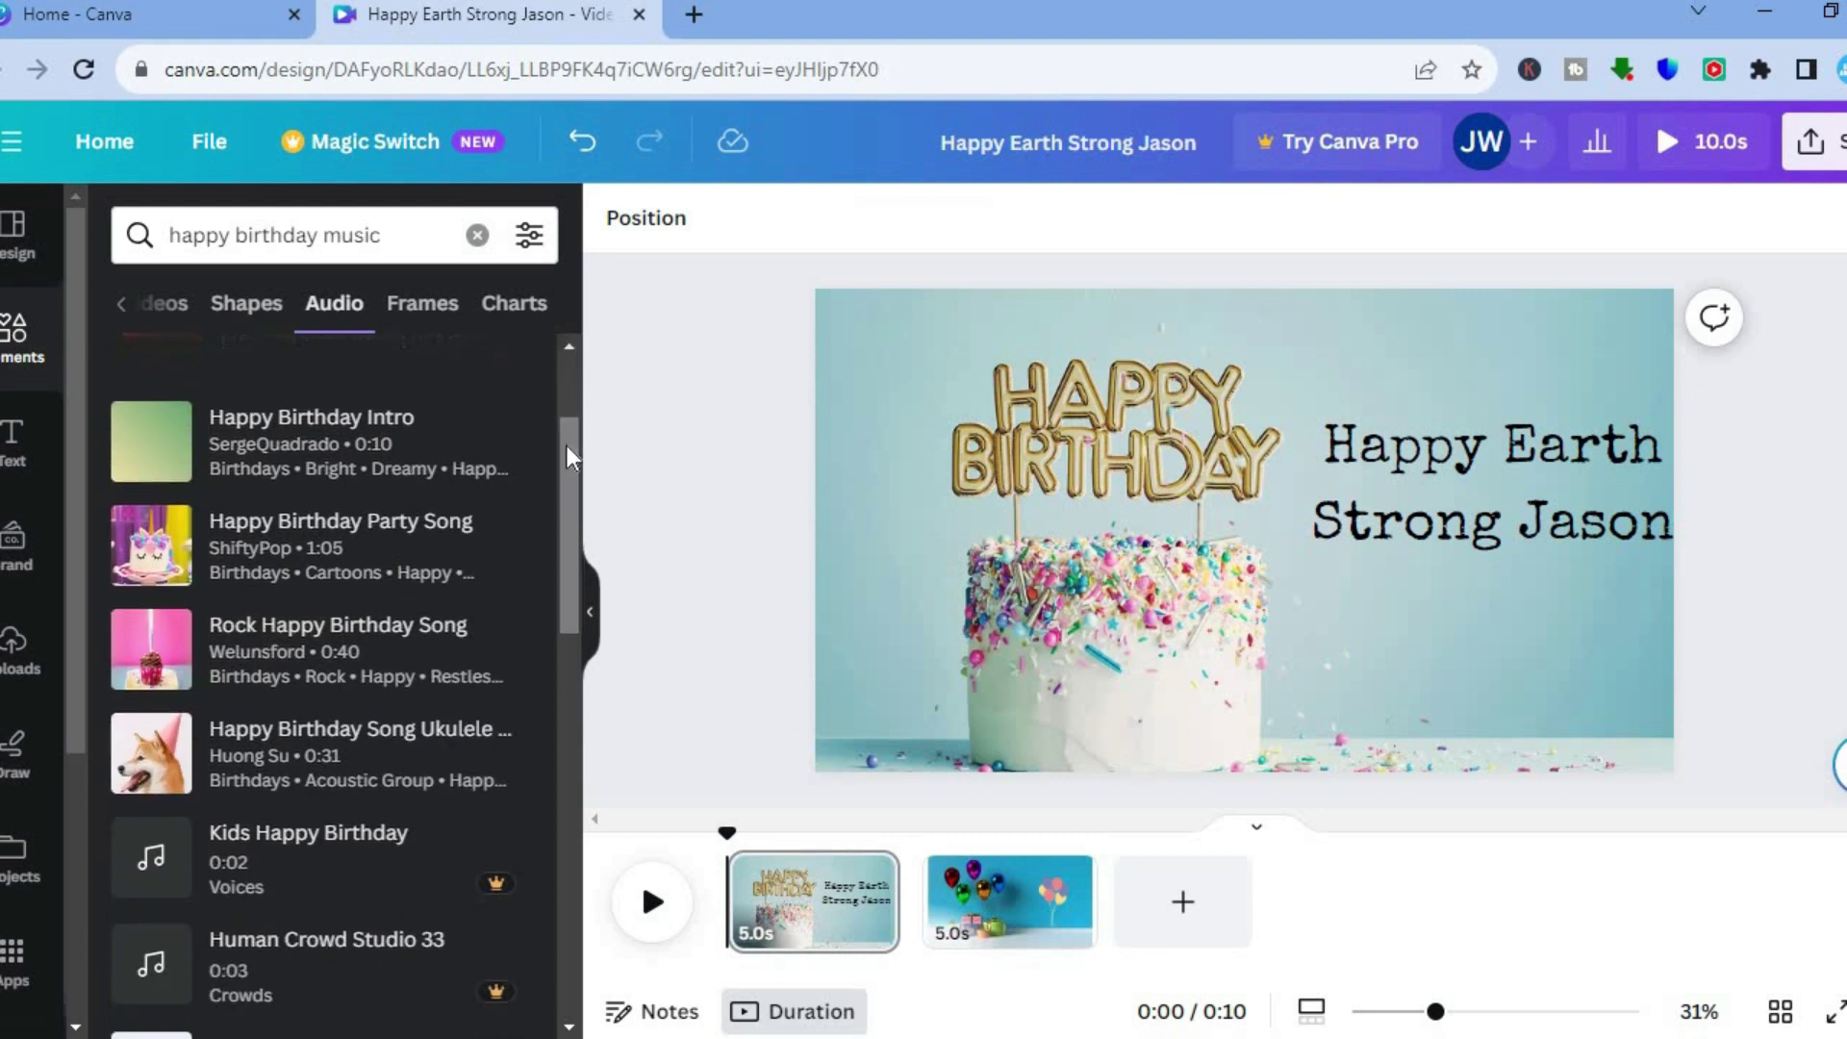
pyautogui.click(334, 575)
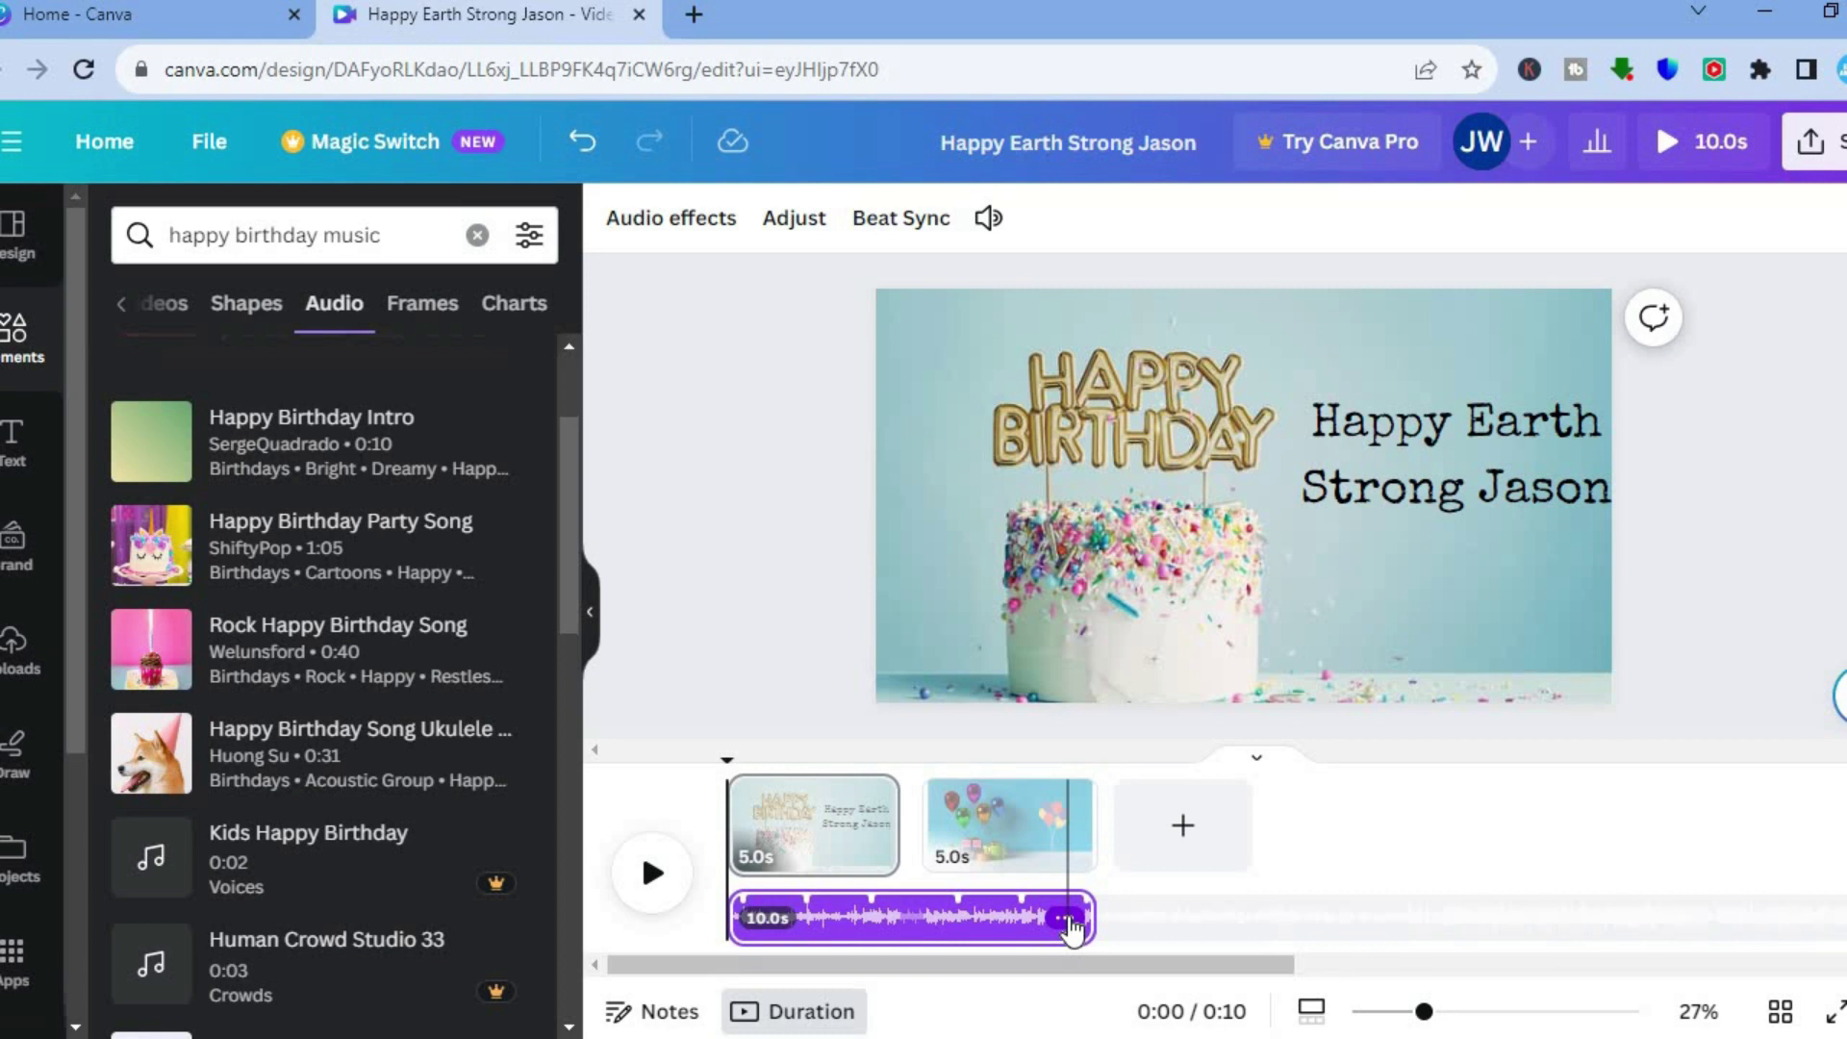
pyautogui.click(1063, 919)
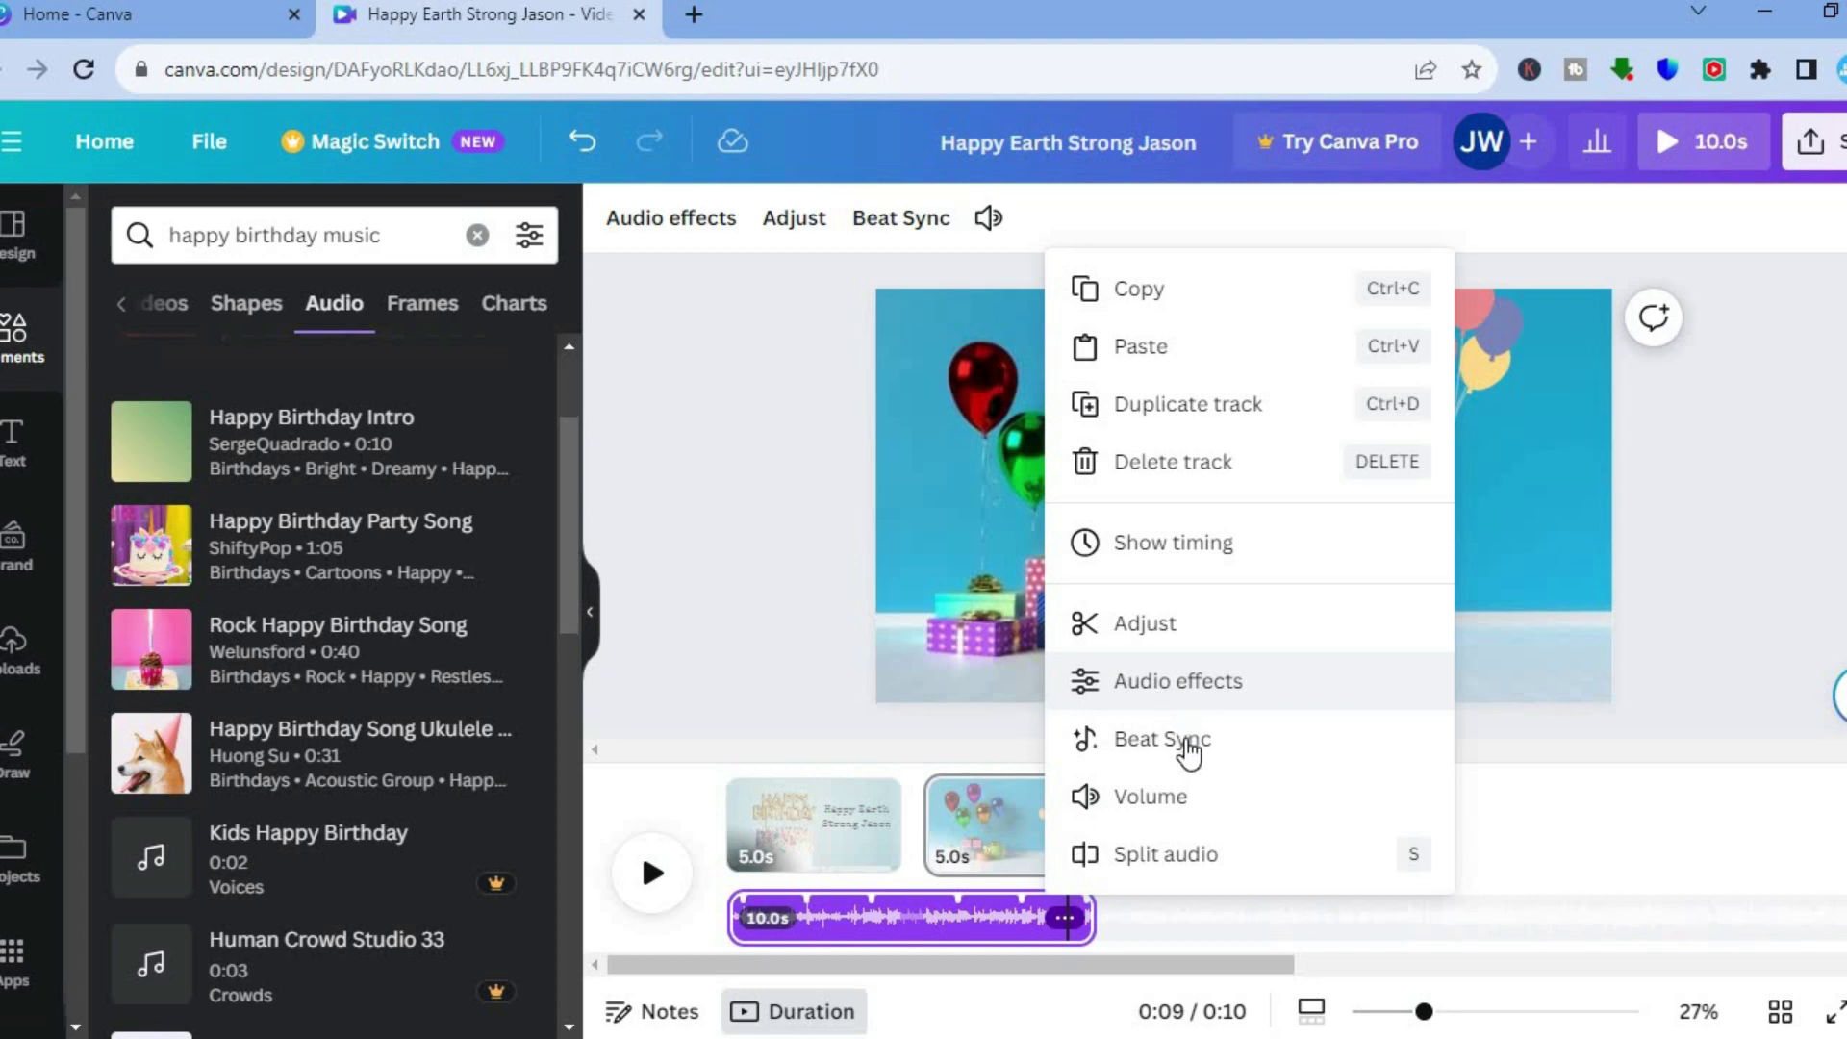
pyautogui.click(1151, 798)
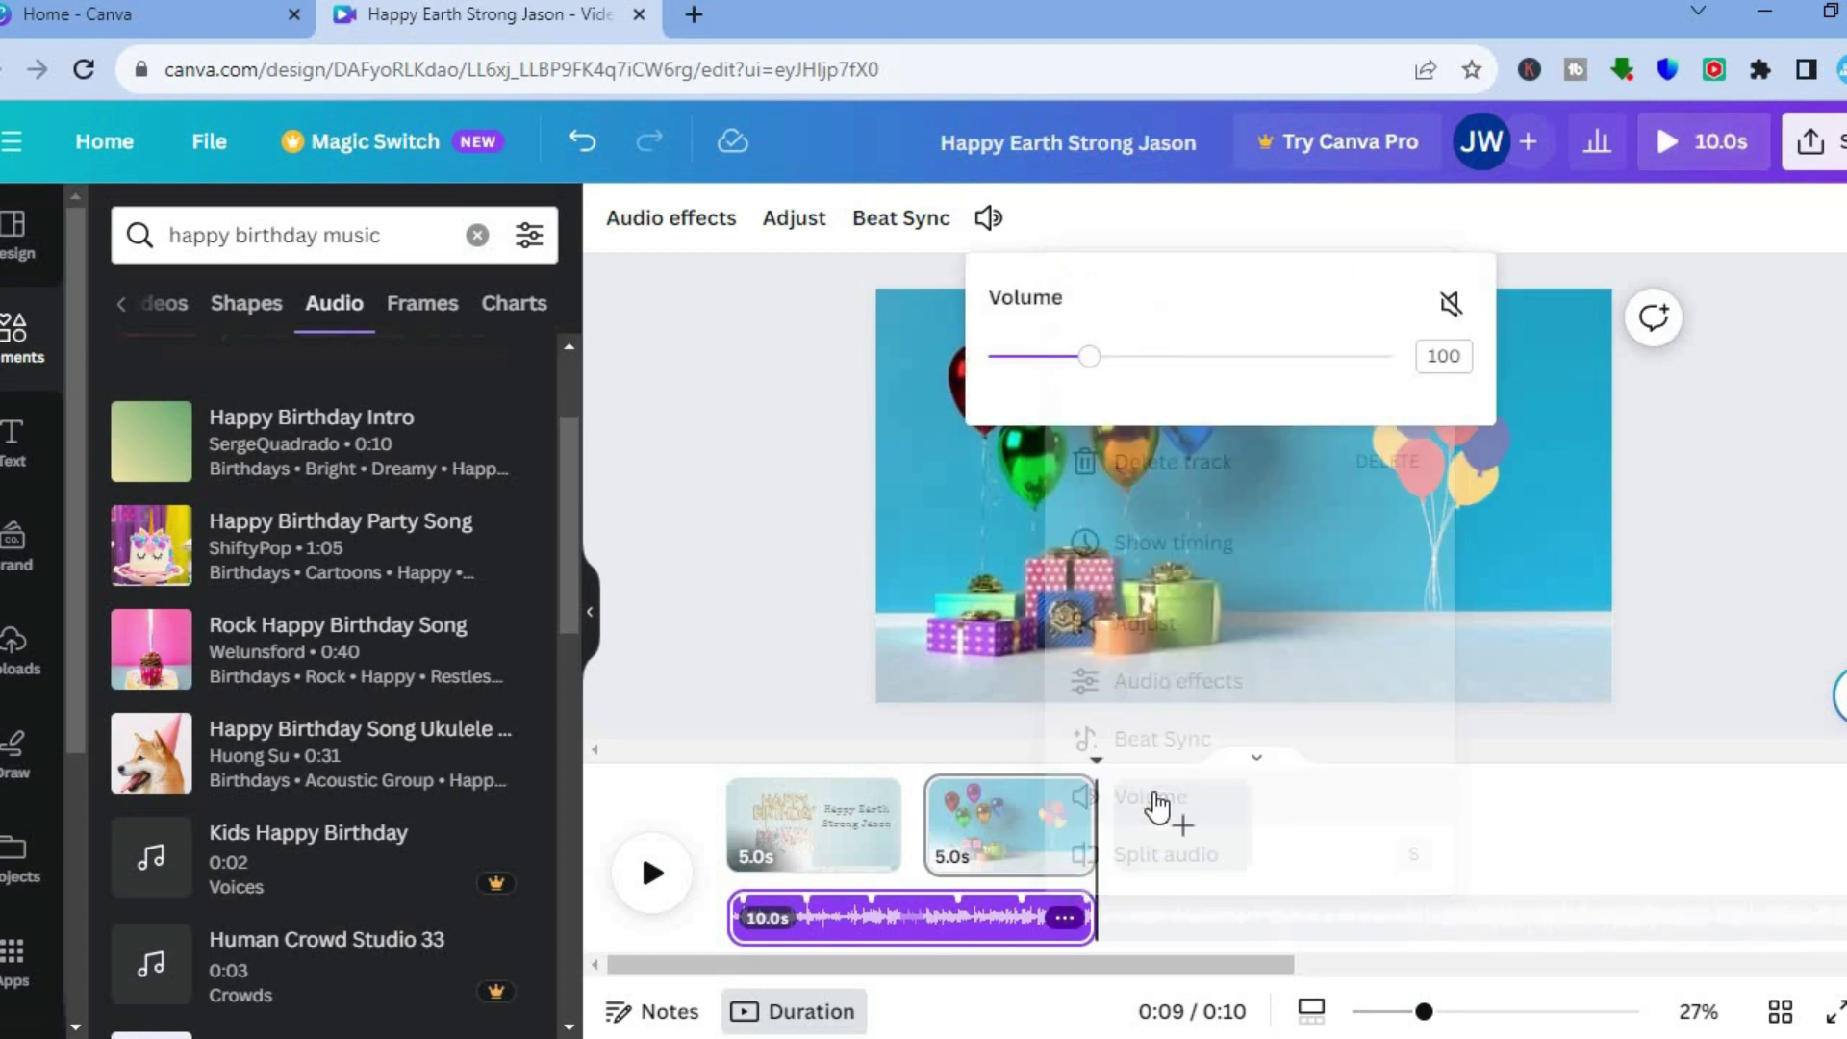
pyautogui.click(1328, 901)
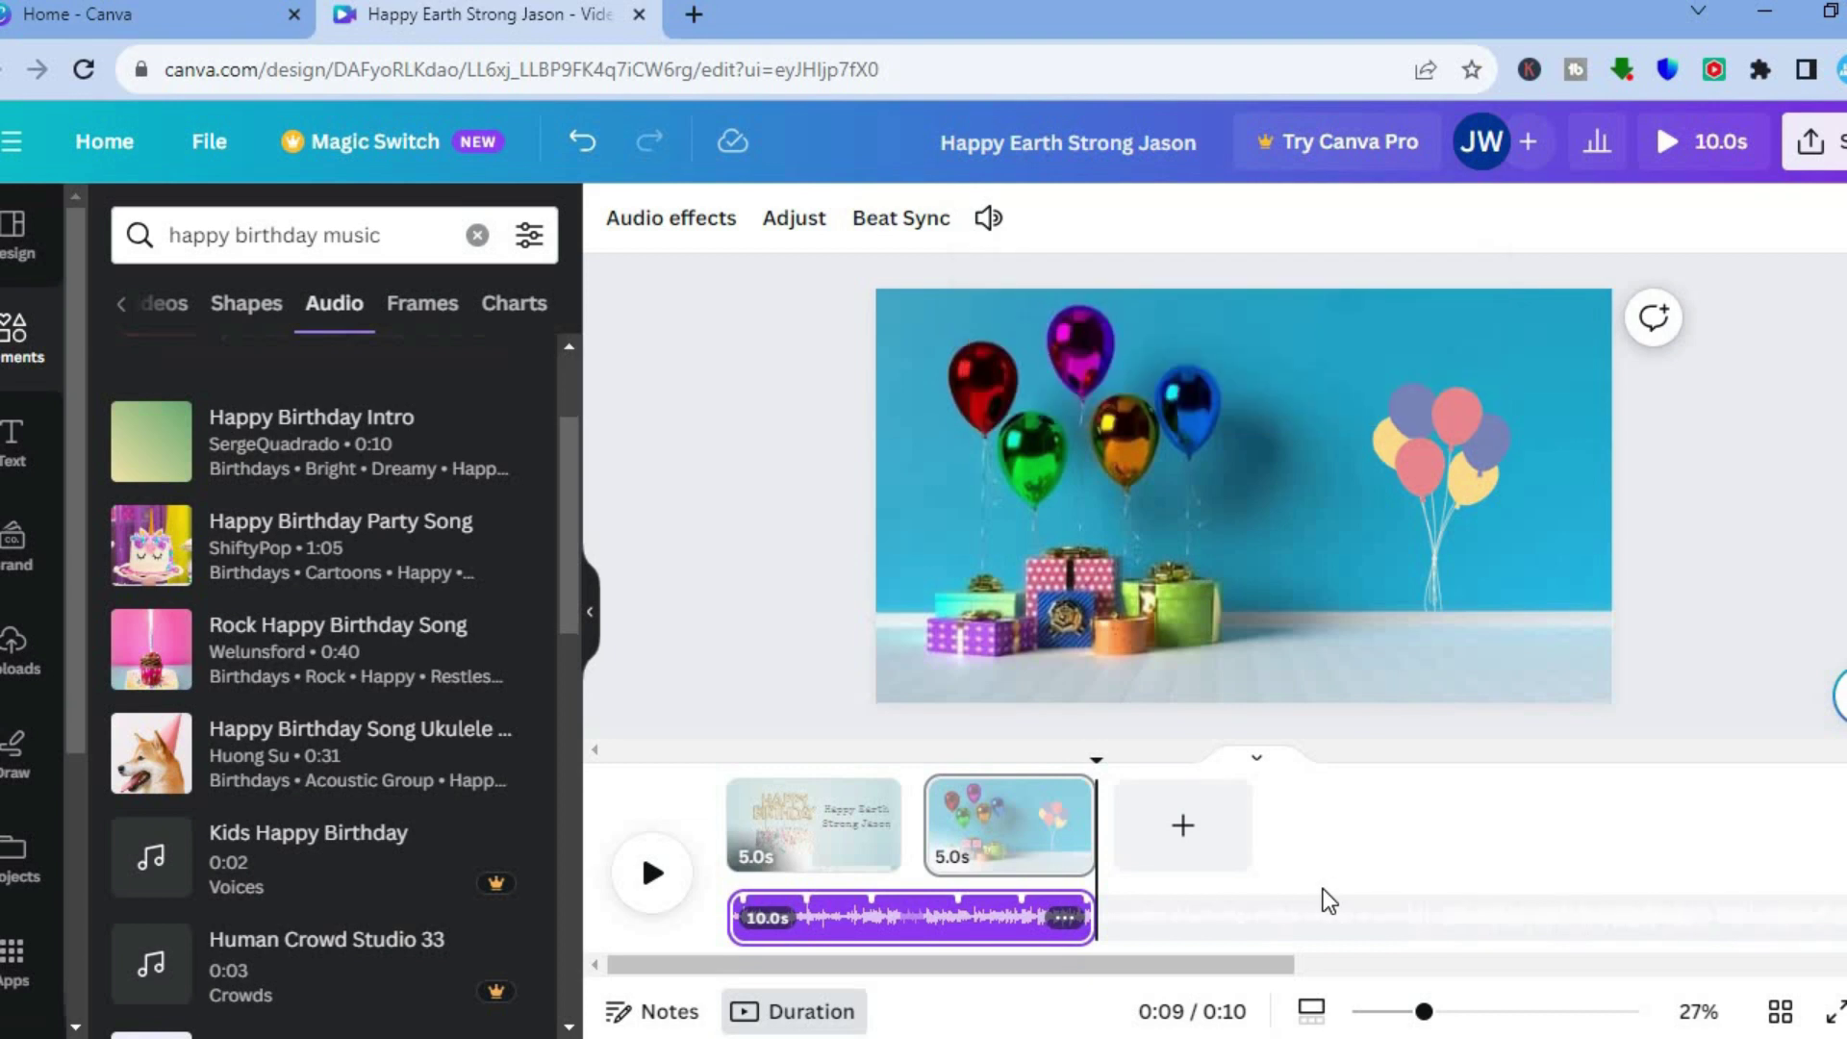
# Apply a Color Wipe transition between the cake page and the balloon page, and play the video from the start.
pyautogui.moveTo(1095, 770); pyautogui.dragTo(727, 769)
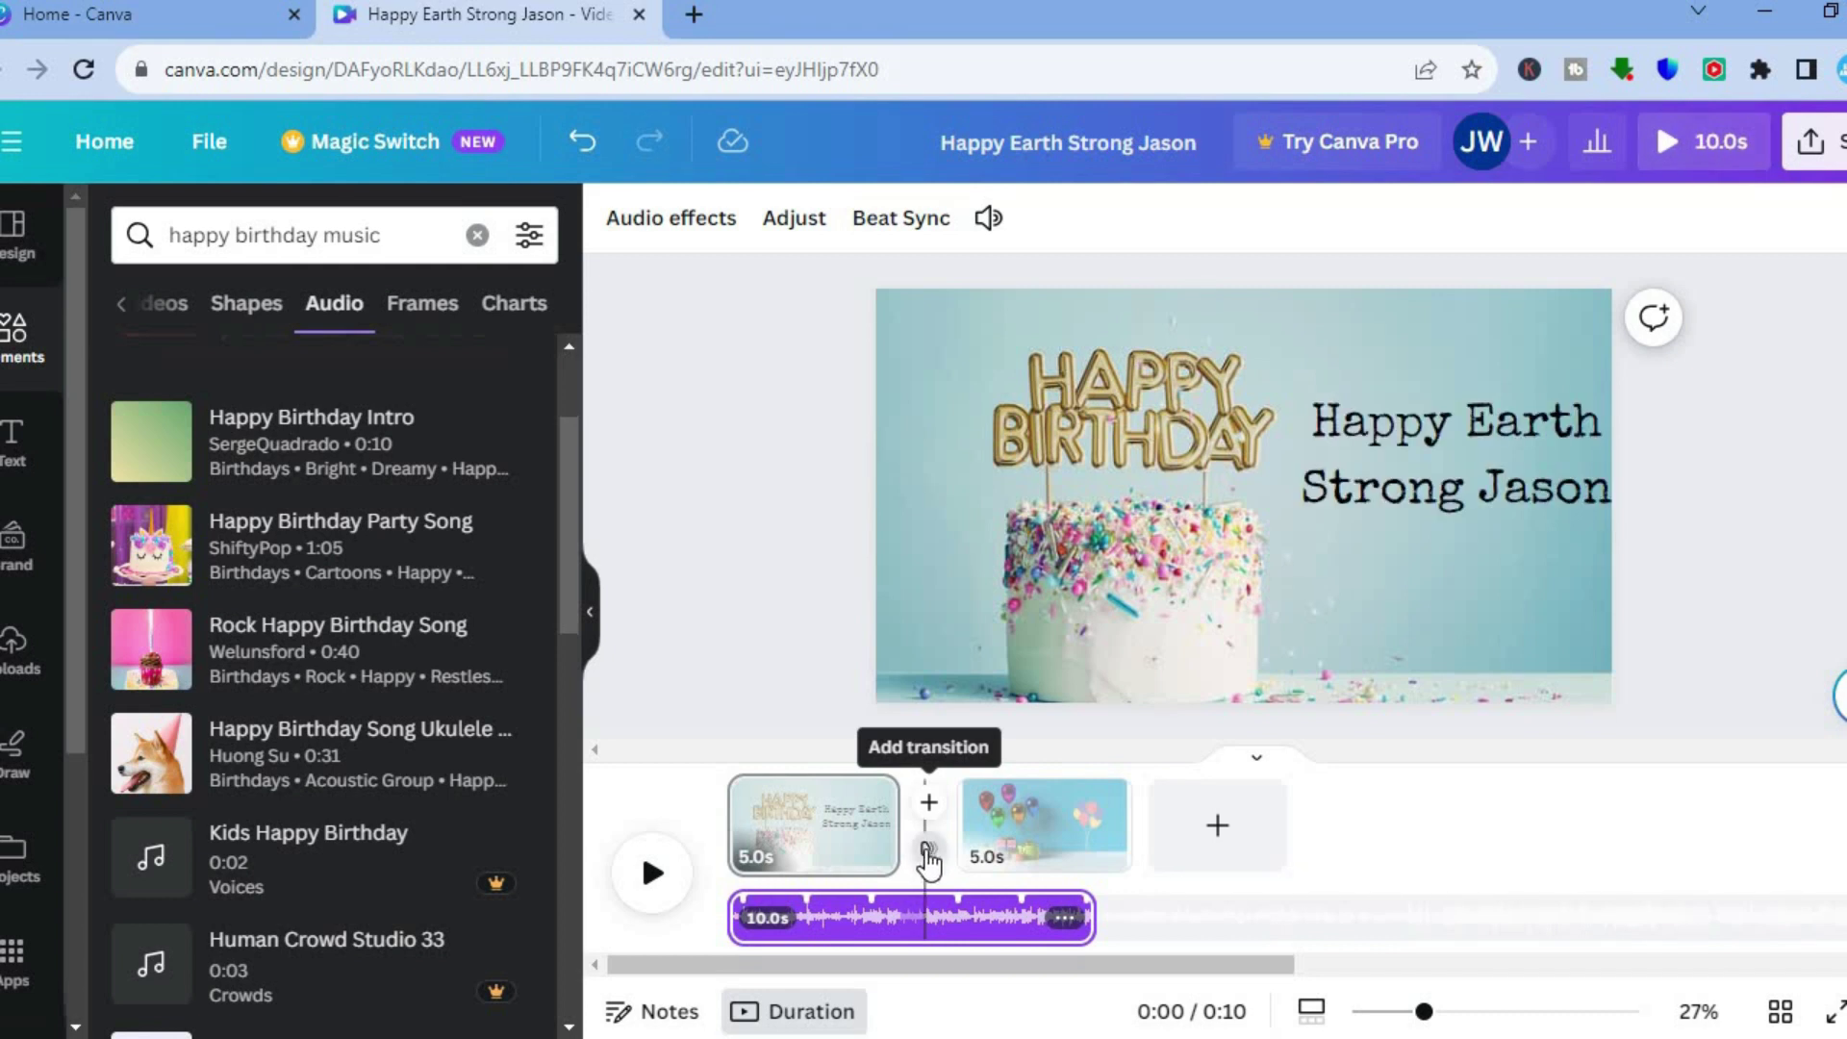
pyautogui.click(929, 856)
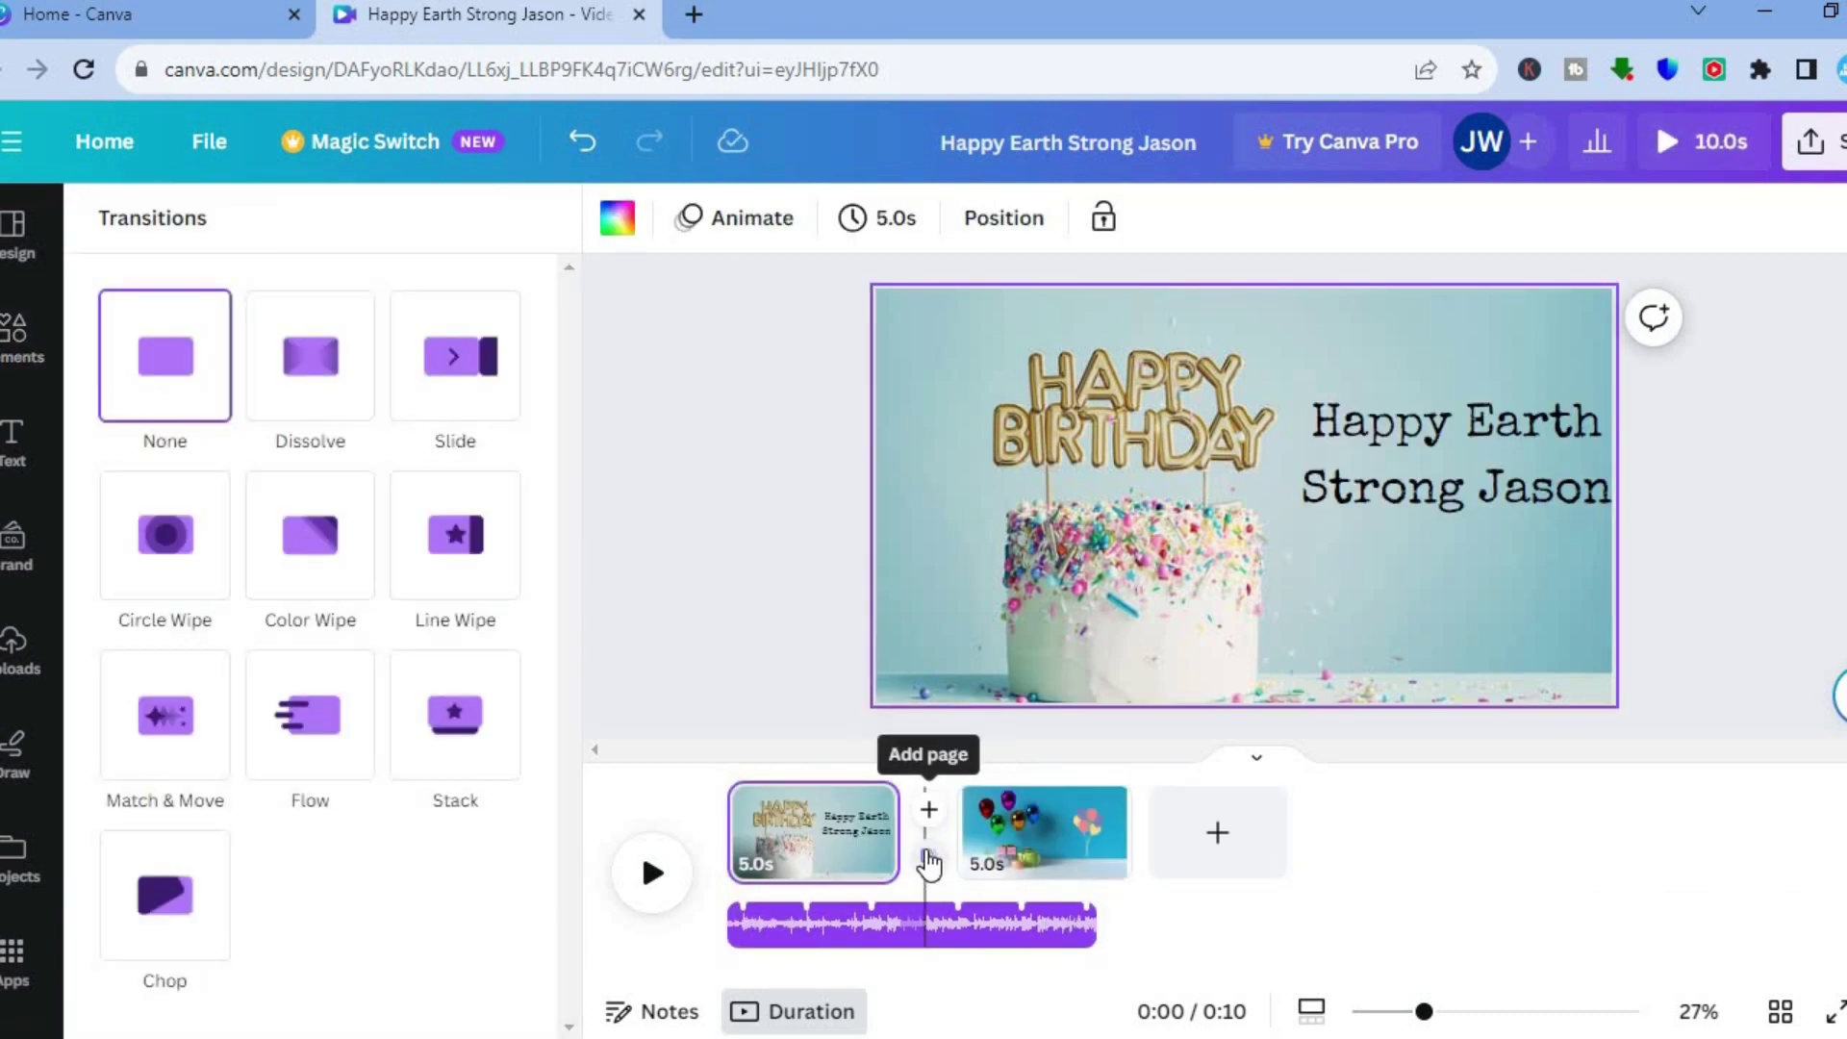
pyautogui.click(323, 385)
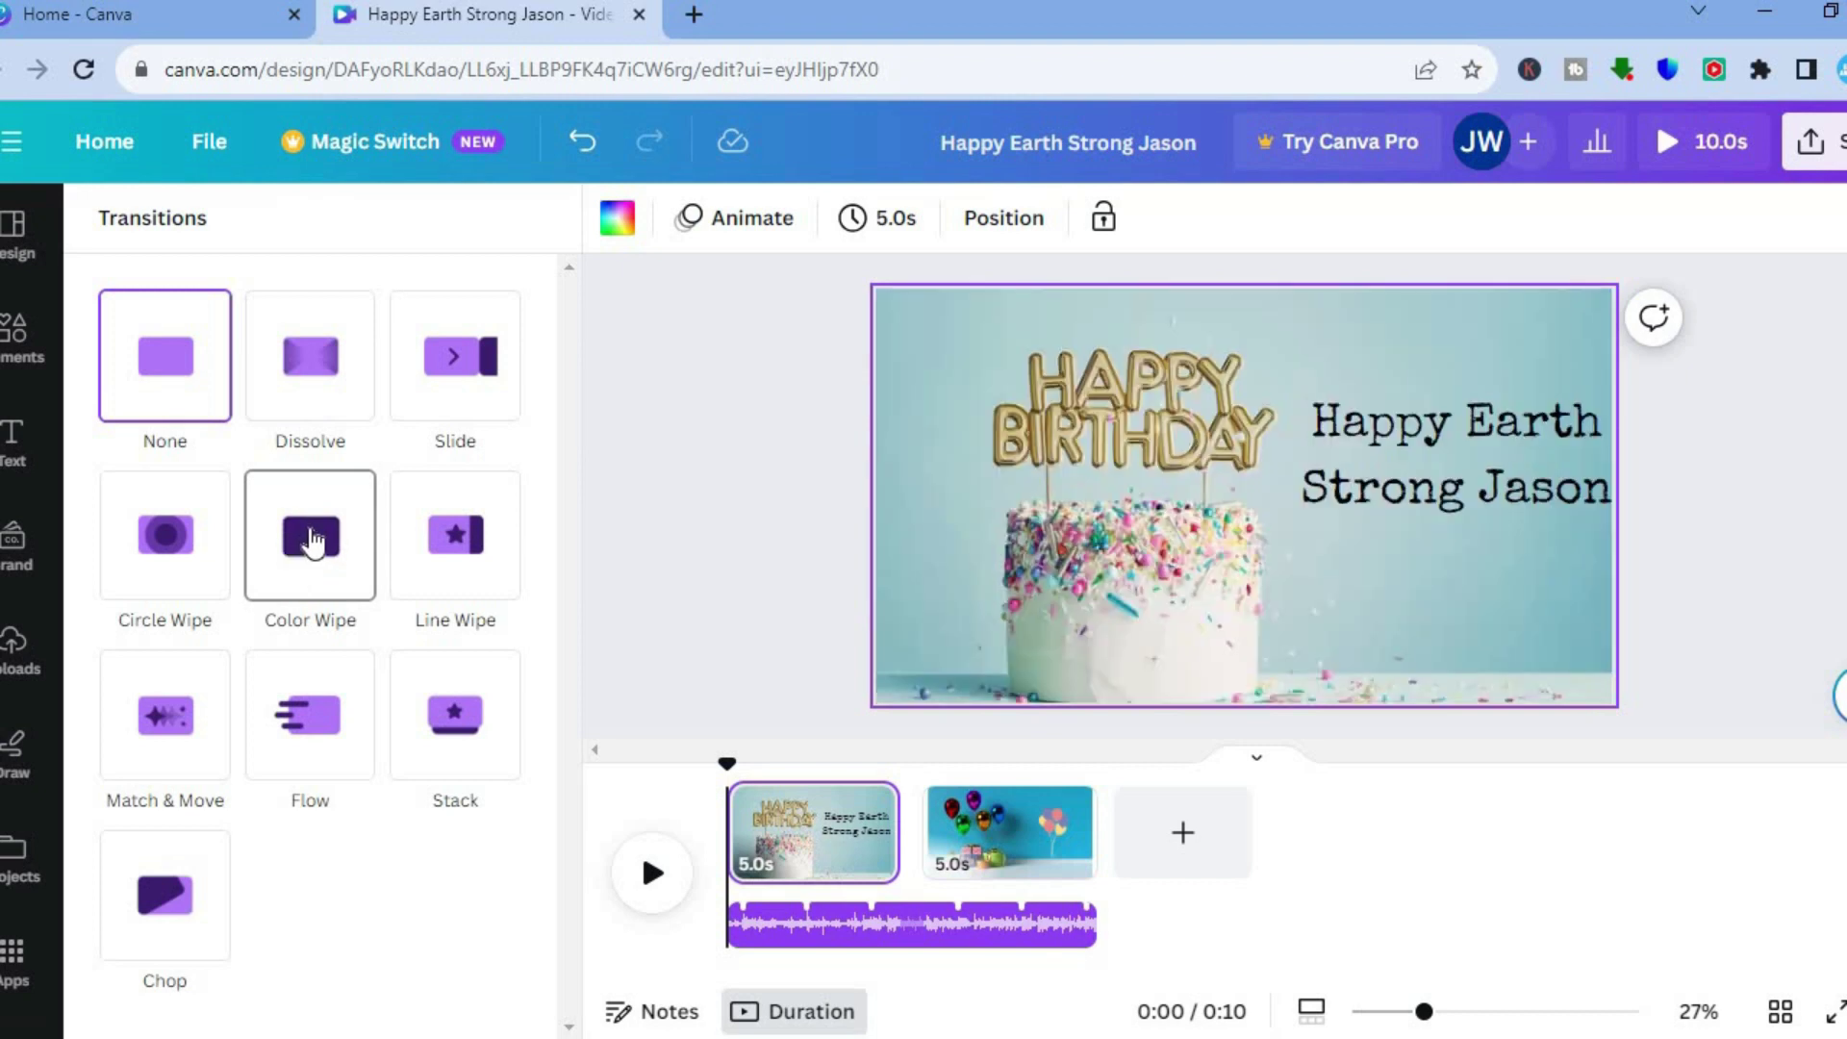
pyautogui.click(310, 542)
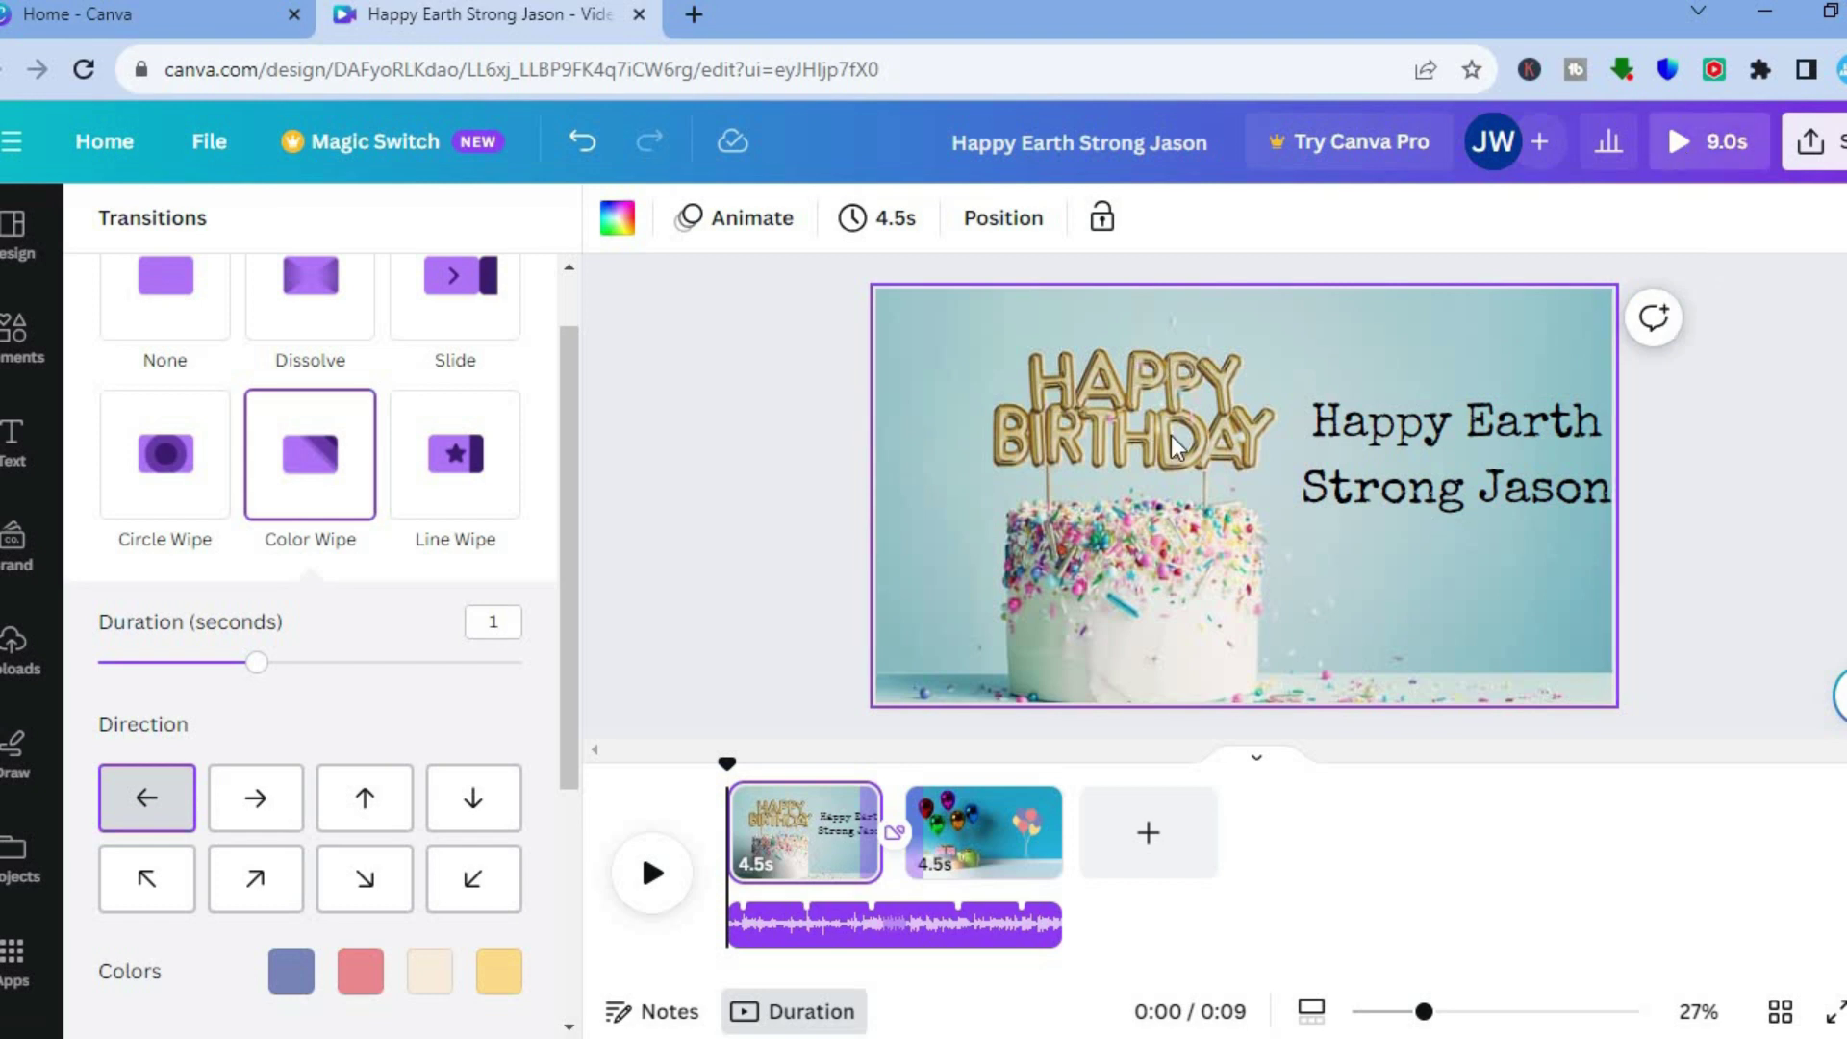
pyautogui.click(650, 875)
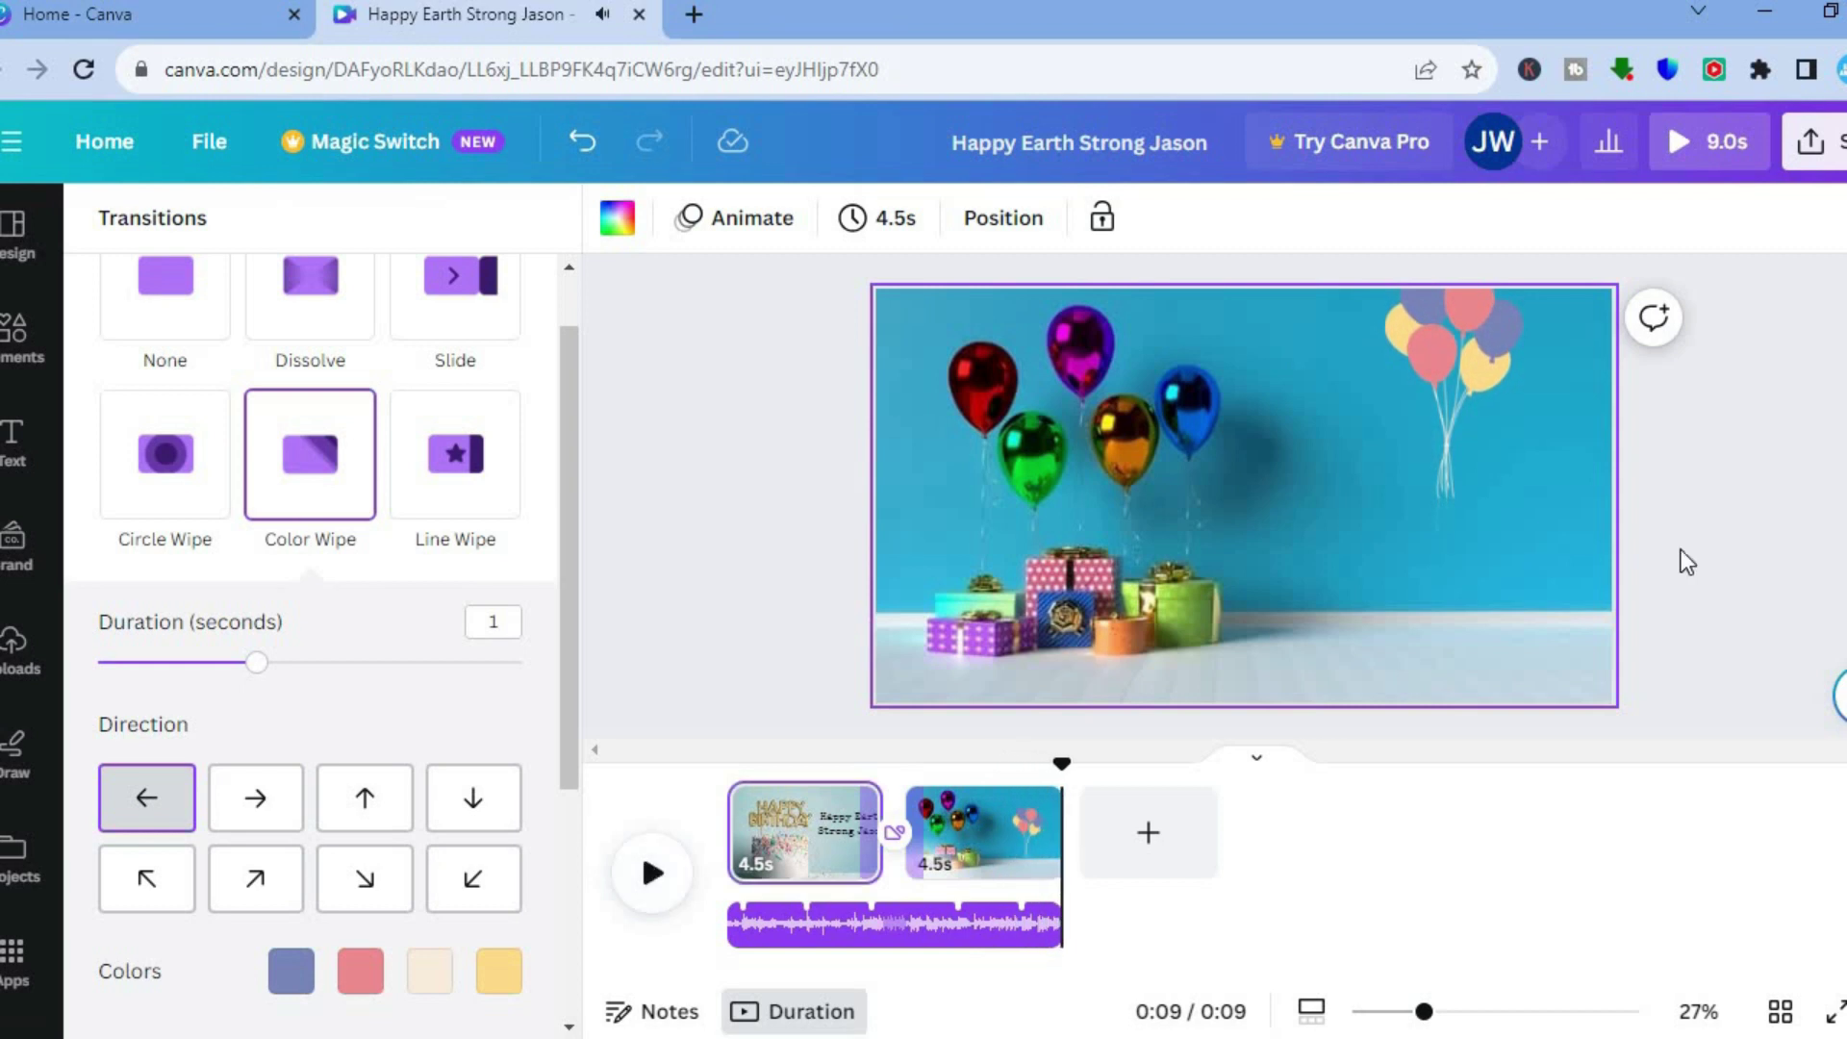
# Open the design's download settings for exporting the finished video.
pyautogui.click(1812, 147)
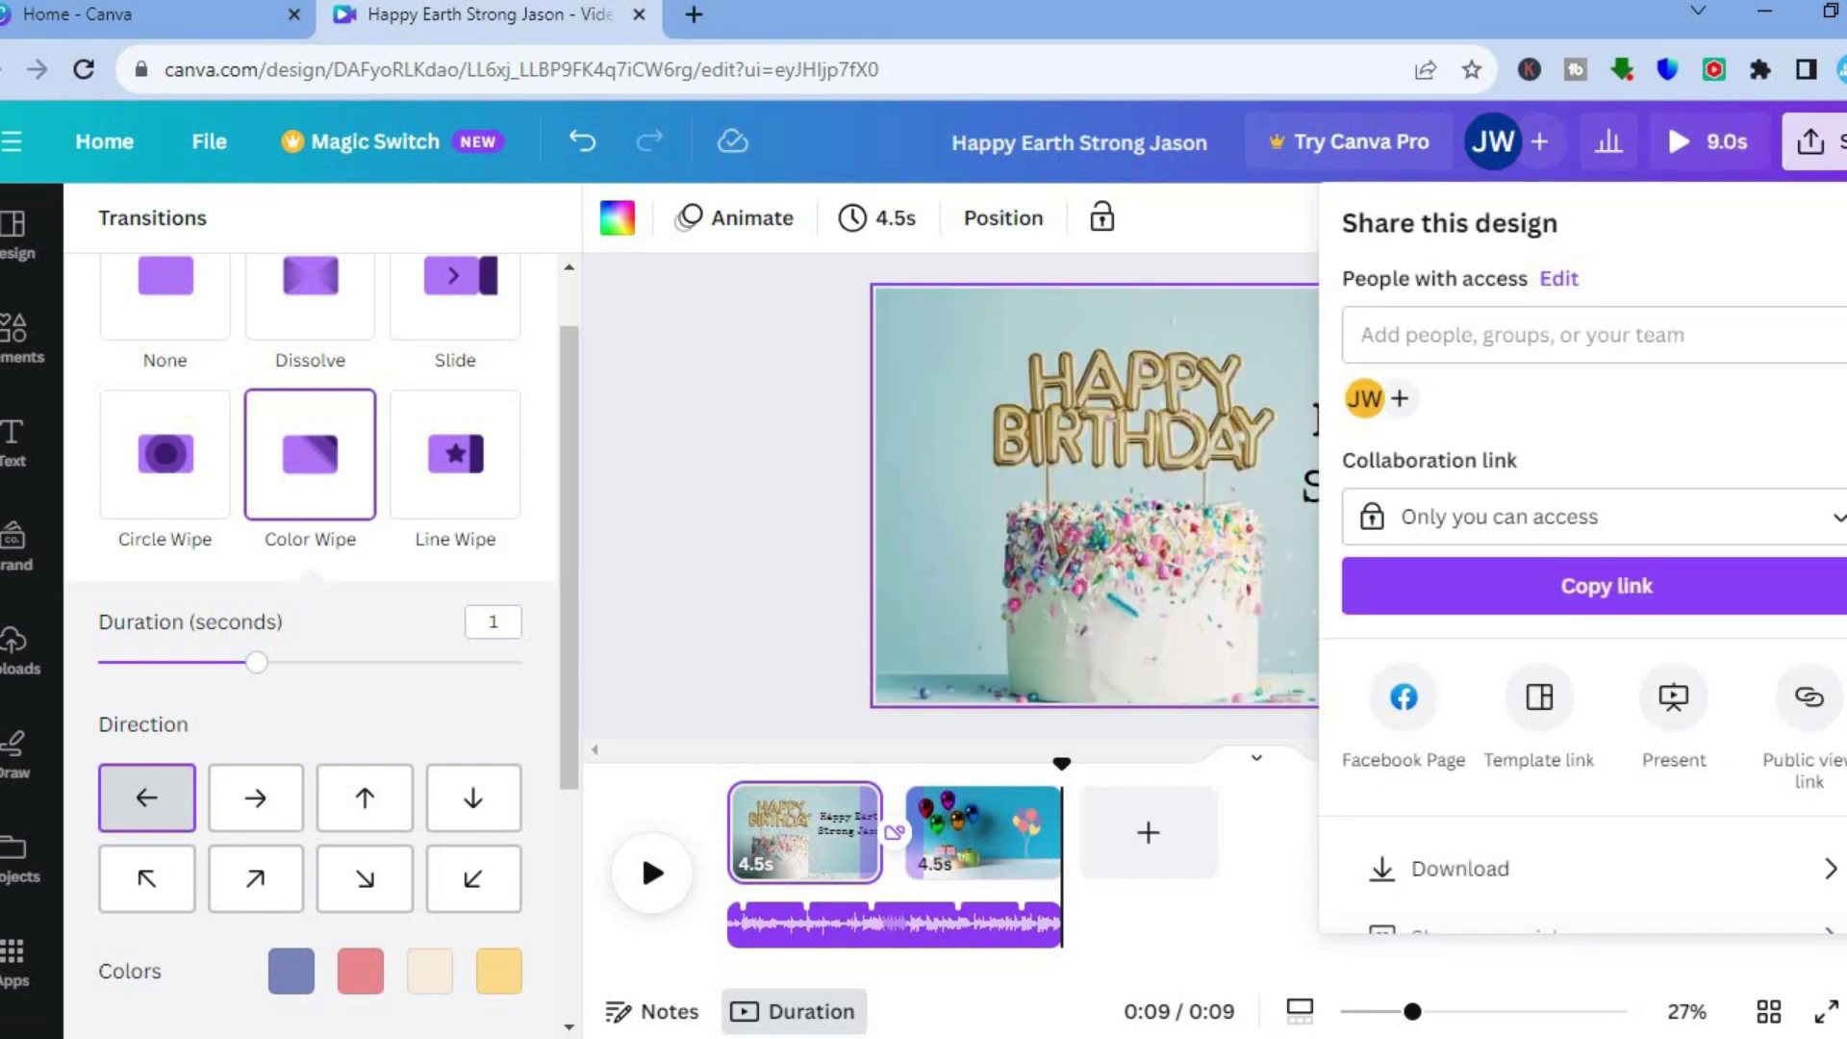
pyautogui.scroll(-2, 1625, 578)
pyautogui.click(1625, 691)
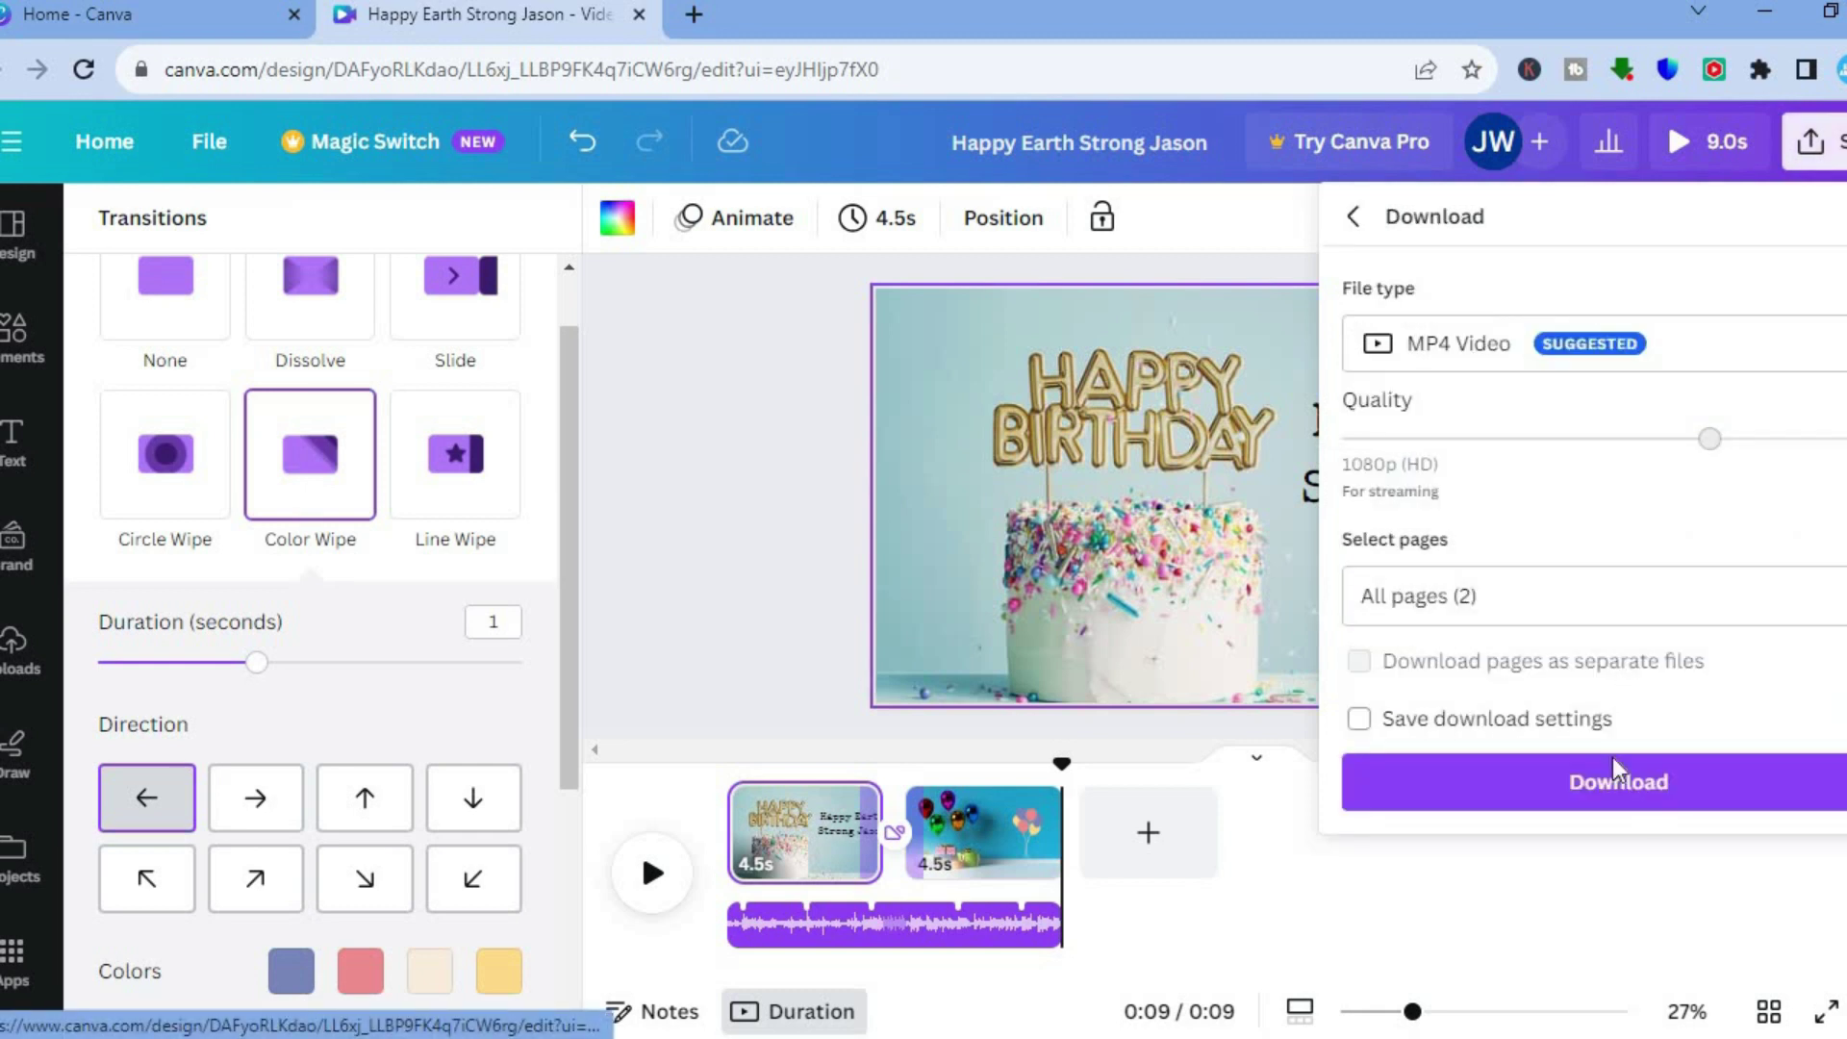